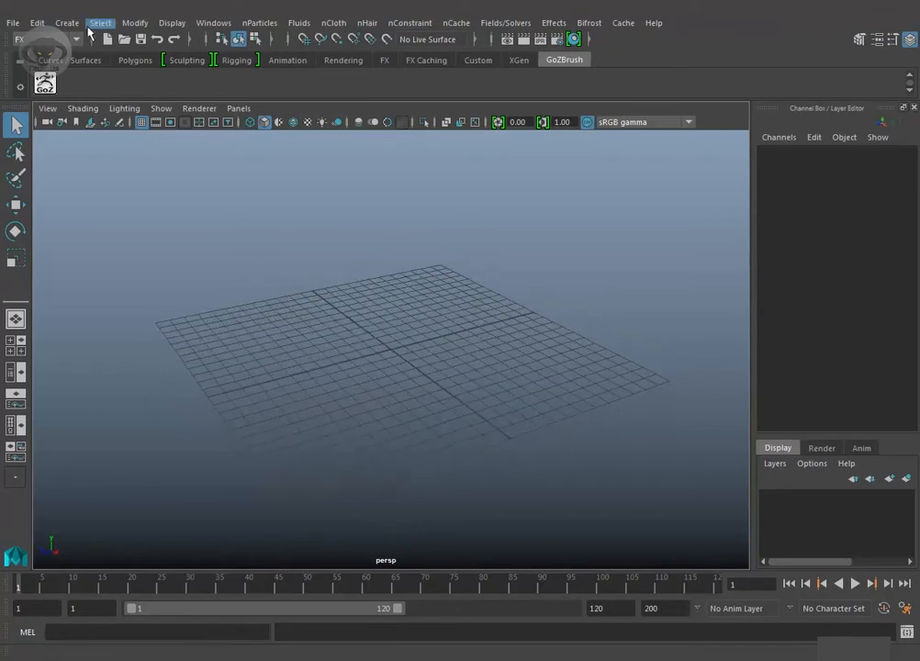
Step: Create a polygon plane at the origin and scale it uniformly to about 19.46
click(67, 23)
mouse_move(93, 75)
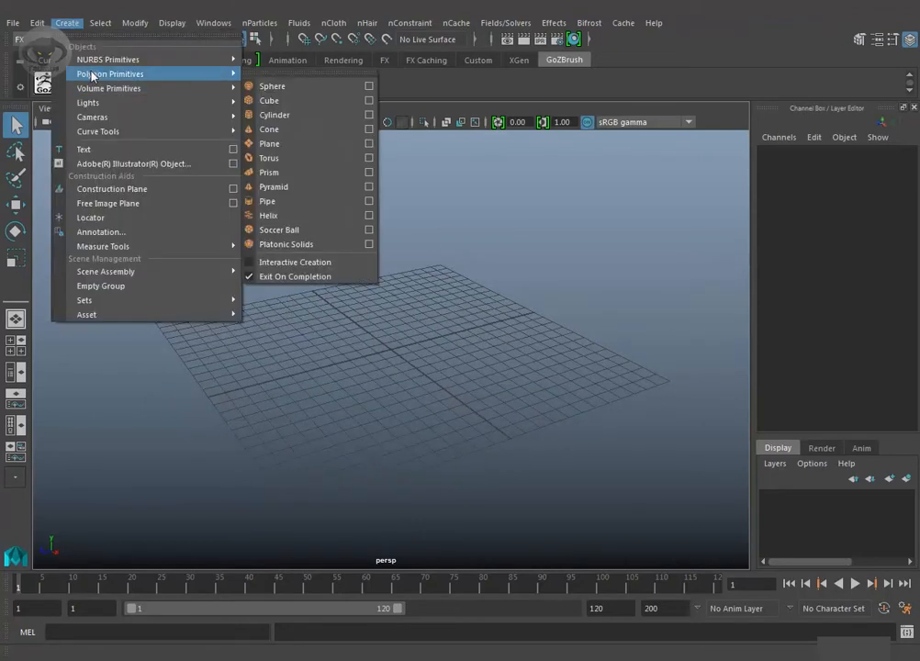
click(280, 144)
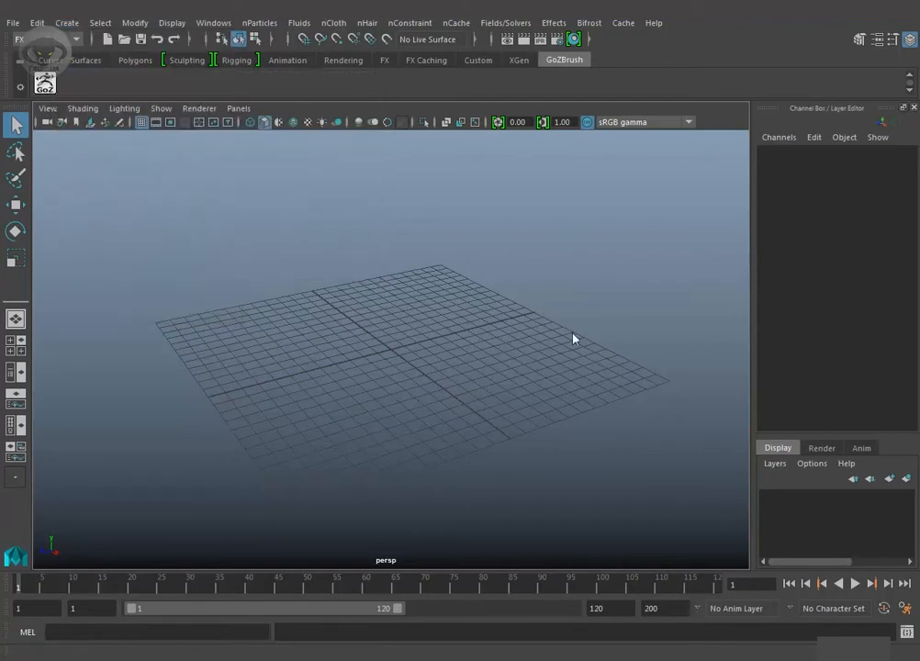
alt+drag(485, 349, 429, 361)
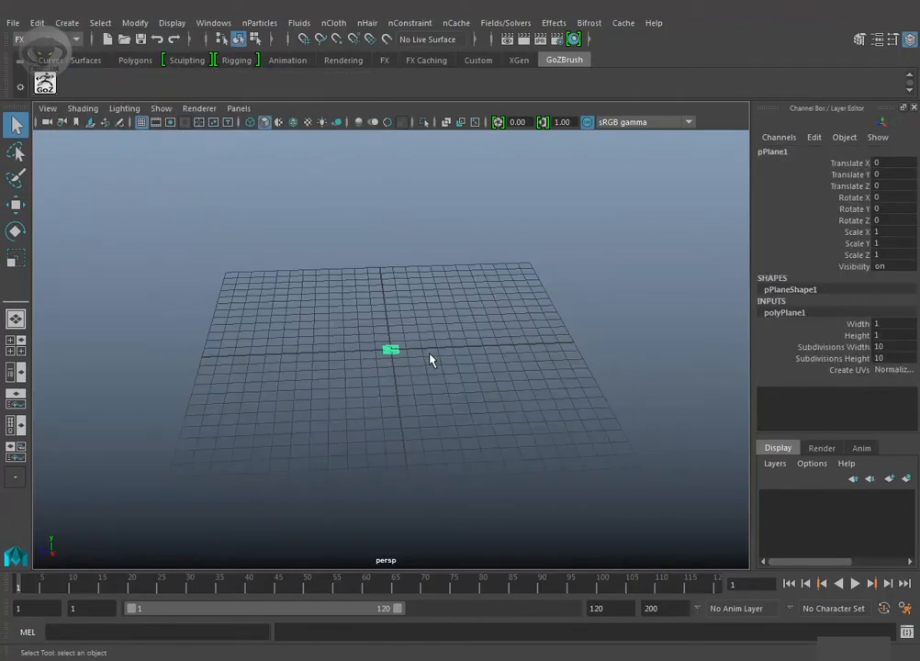
key(r)
drag(391, 353, 596, 341)
Step: Raise the plane vertically above the grid to about 13.03 on Y
key(w)
alt+drag(495, 348, 458, 337)
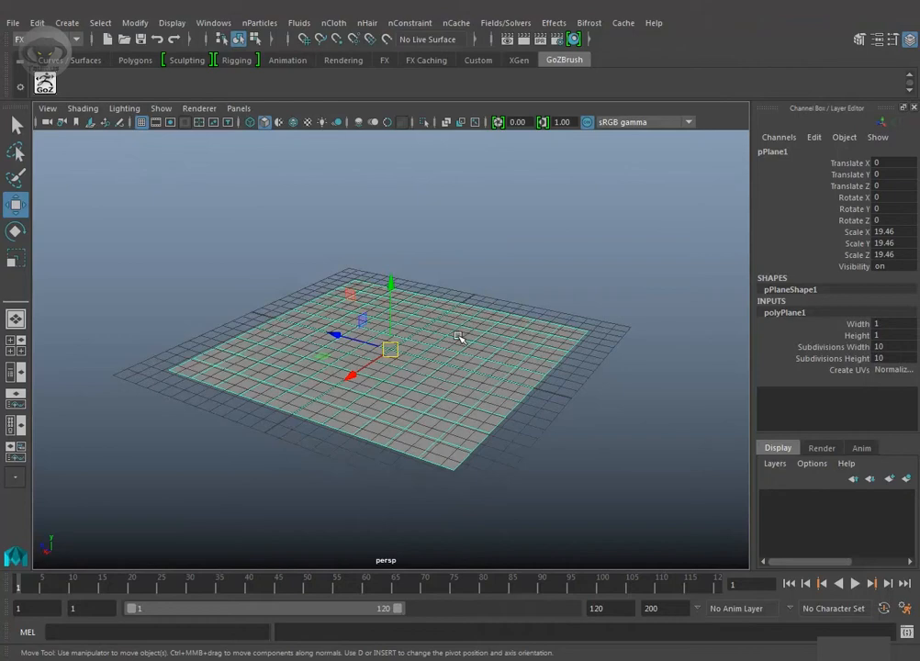
drag(392, 292, 392, 171)
alt+drag(626, 390, 396, 276)
click(334, 23)
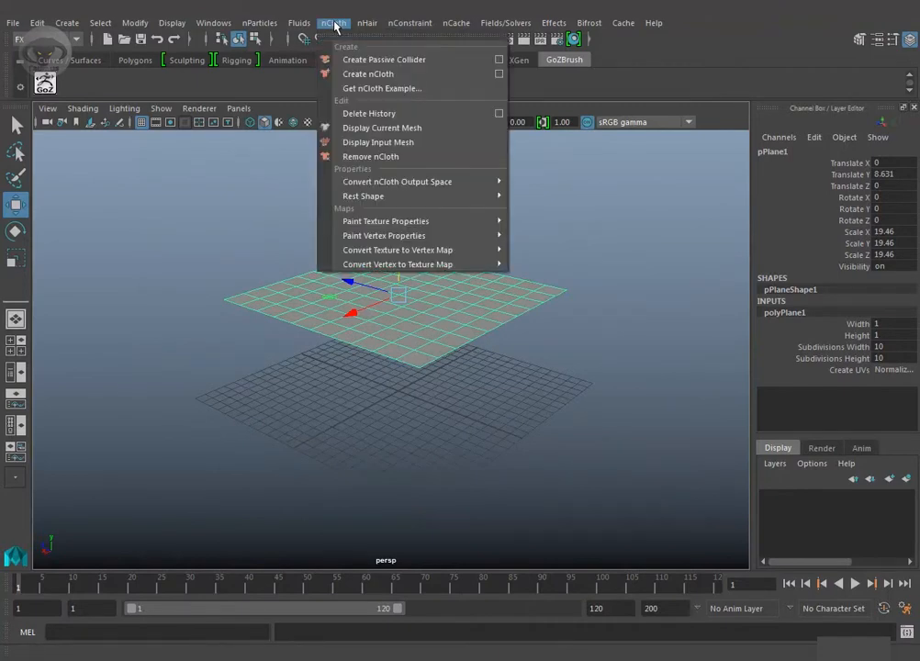
mouse_move(357, 23)
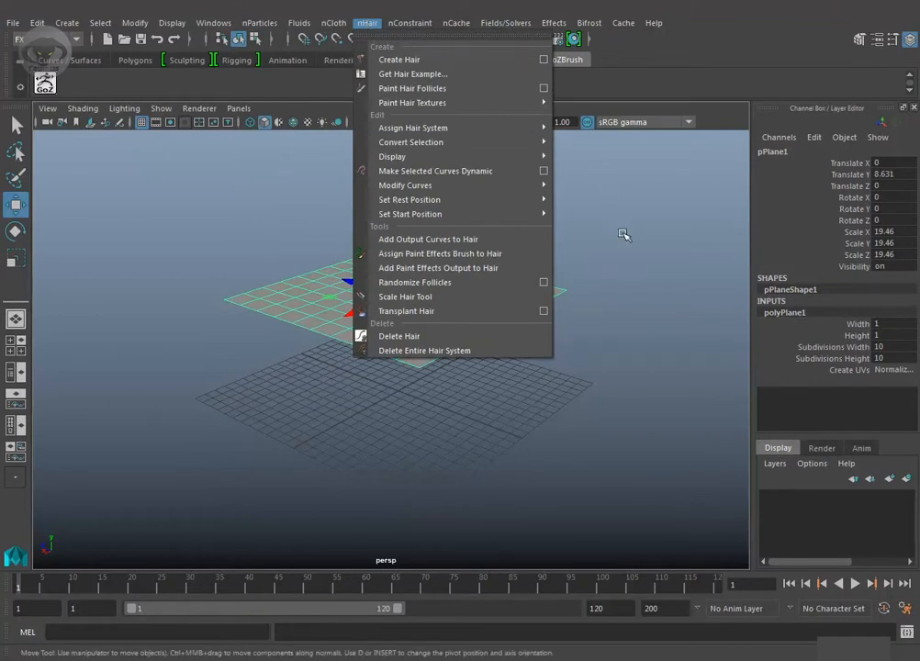
alt+drag(624, 235, 465, 303)
drag(410, 264, 410, 202)
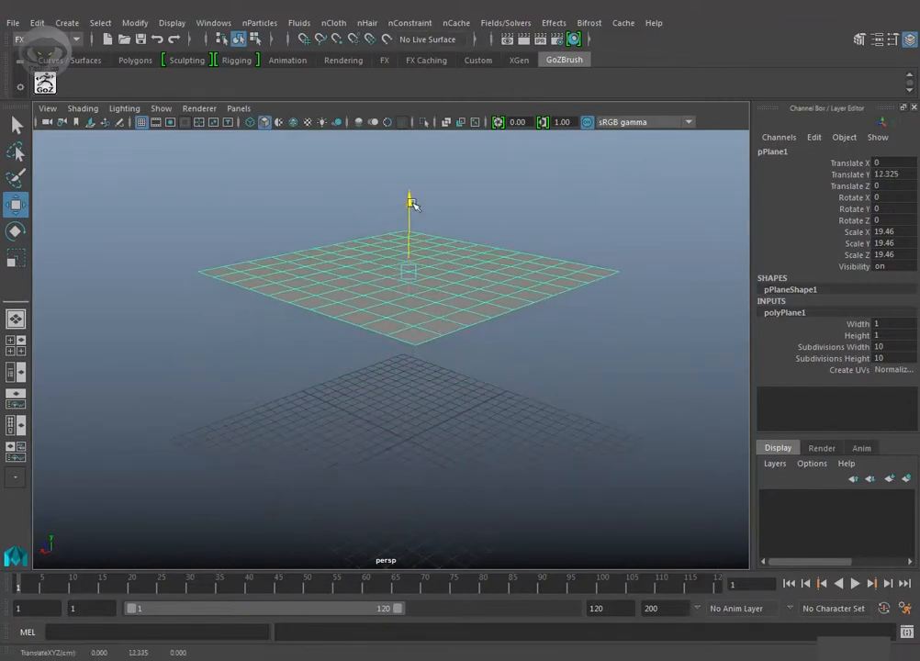
alt+drag(522, 325, 491, 317)
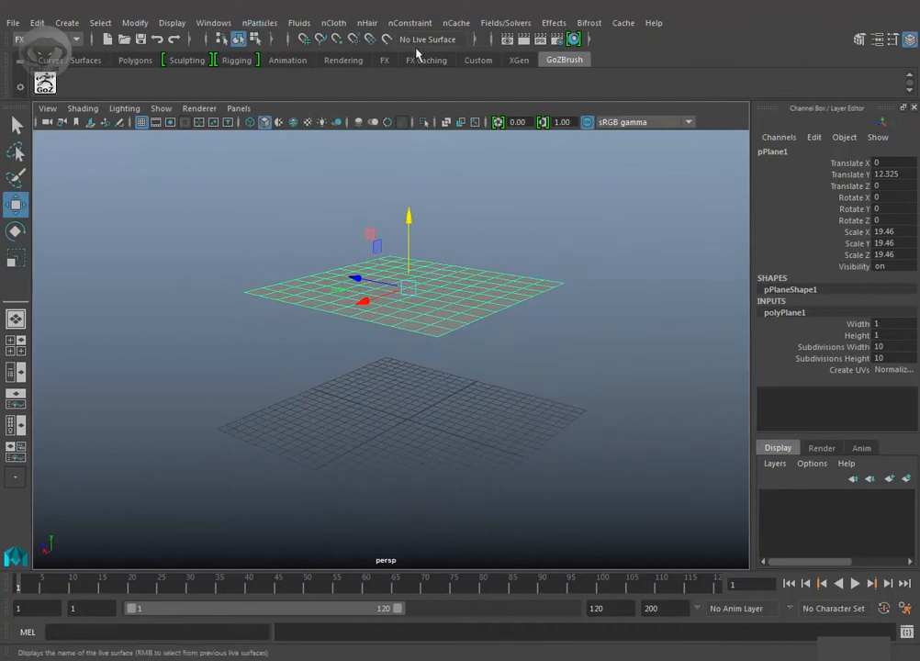
alt+drag(516, 242, 494, 240)
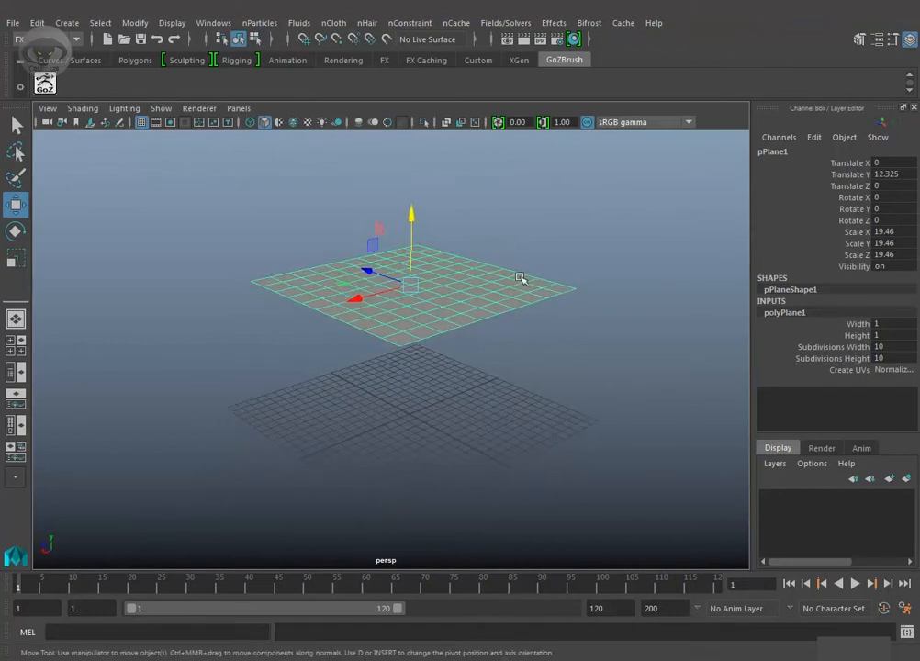
drag(412, 223, 411, 201)
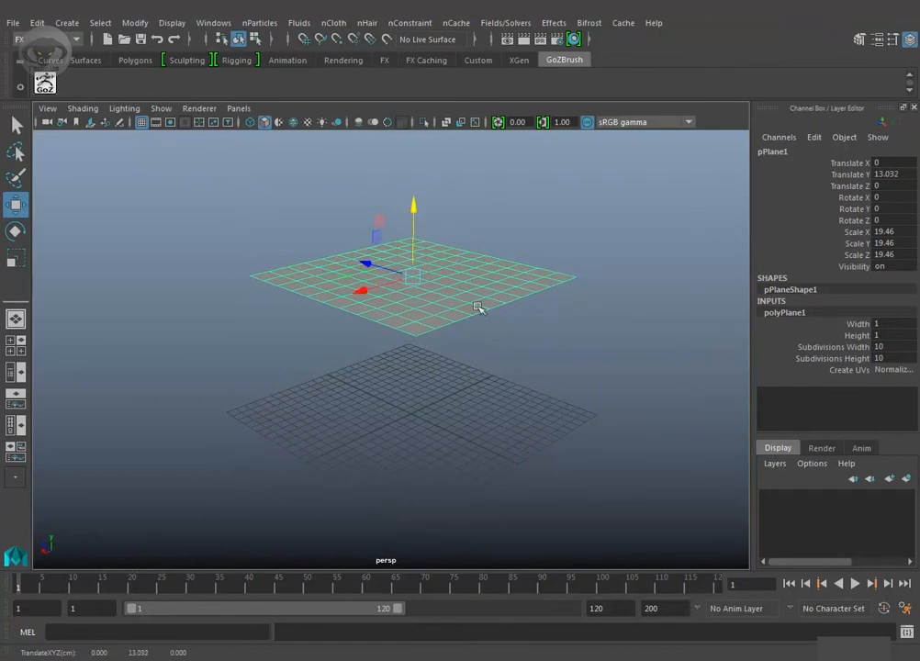
Step: Set both the width and height subdivisions of the plane to 37
alt+drag(475, 306, 856, 405)
drag(843, 351, 844, 360)
middle_drag(439, 267, 570, 236)
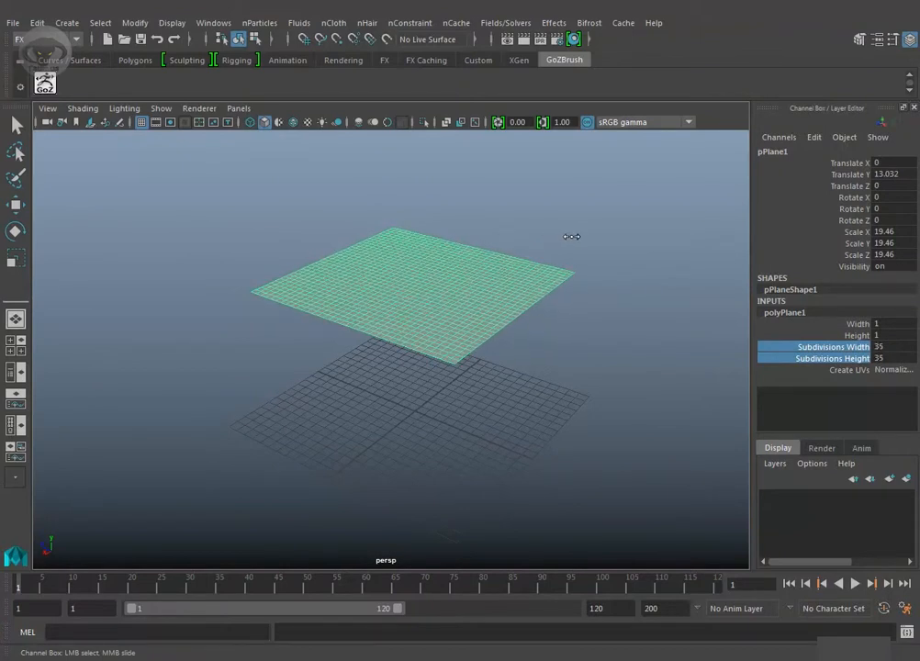
alt+drag(503, 315, 480, 306)
middle_drag(508, 246, 520, 246)
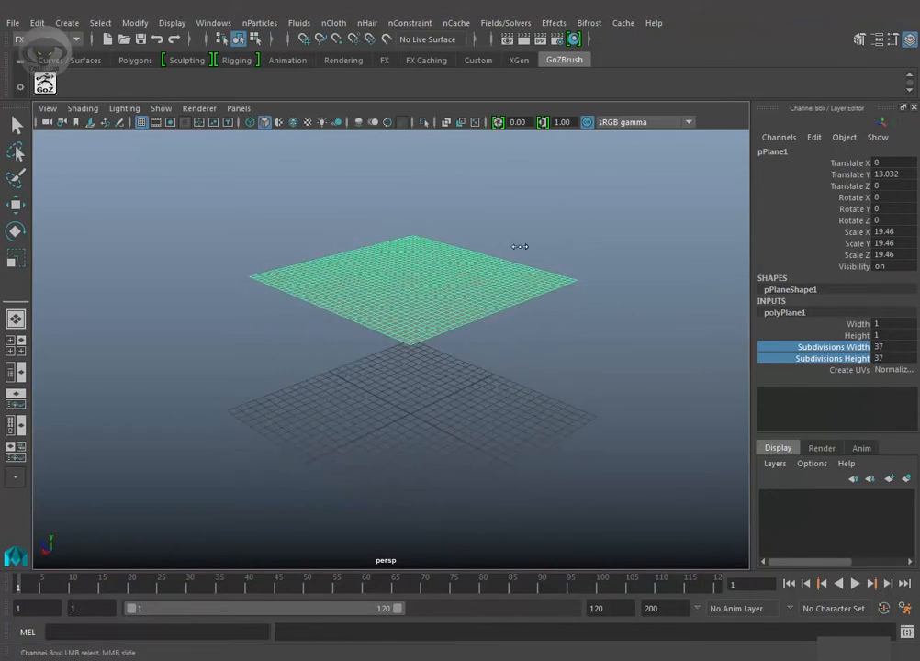
alt+drag(477, 328, 503, 331)
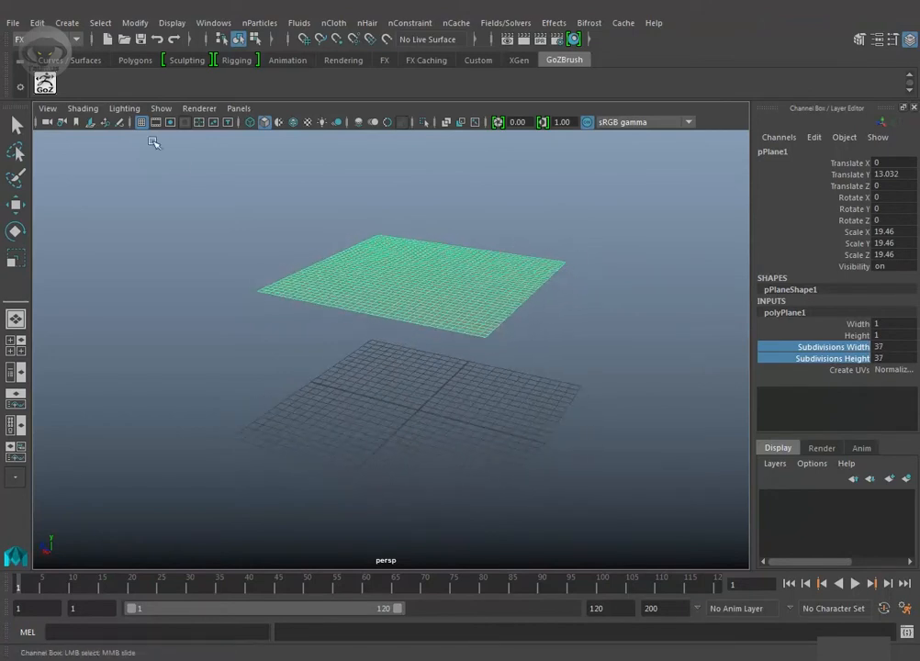
Step: Create a polygon cylinder, scale it into a wide flat disc, and raise it to about 6.18 on Y
click(76, 25)
mouse_move(106, 74)
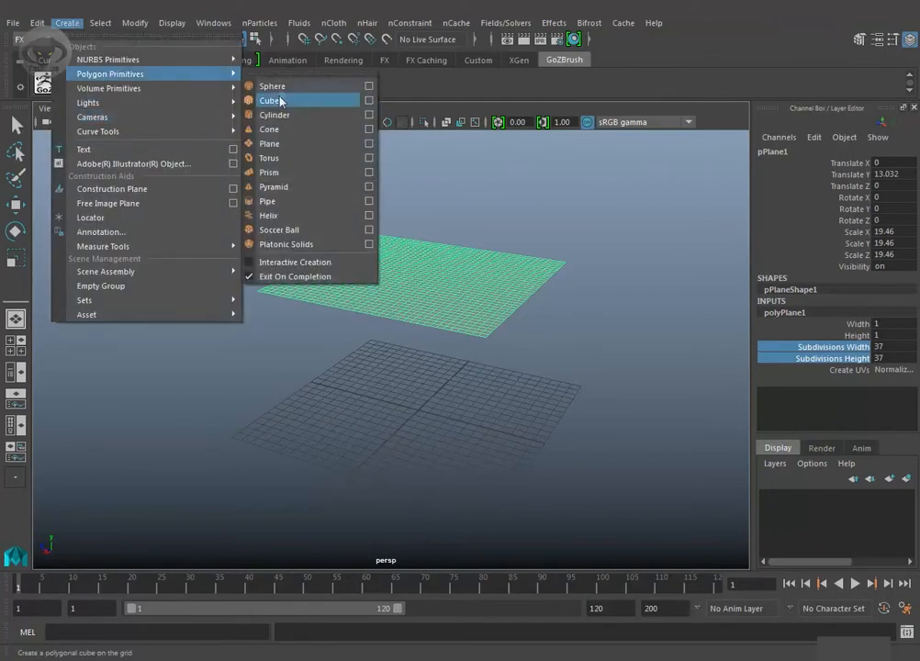
click(281, 115)
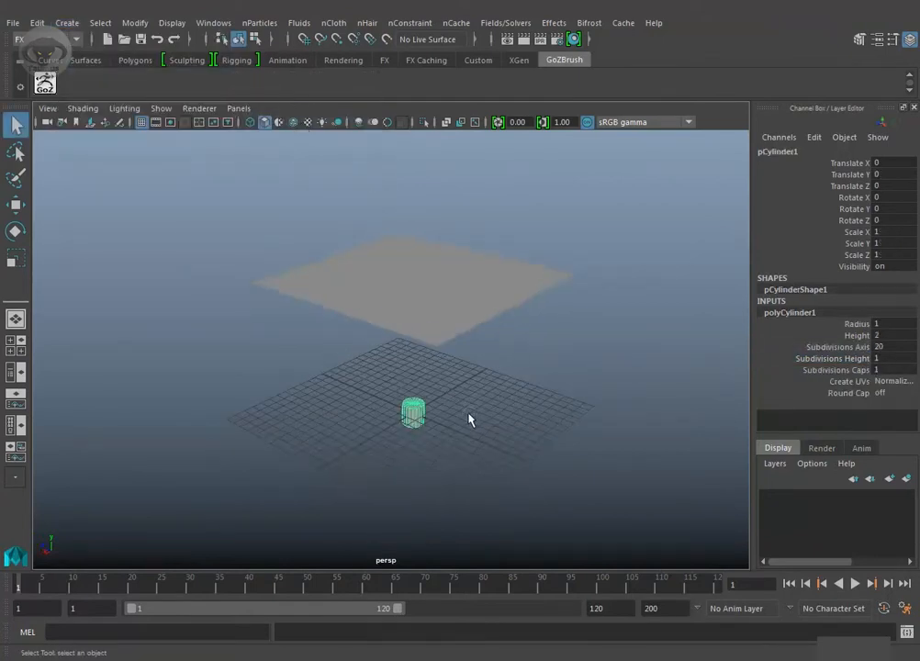
key(e)
key(r)
alt+drag(440, 425, 455, 395)
drag(420, 347, 471, 412)
drag(429, 347, 421, 296)
key(w)
alt+drag(428, 366, 448, 389)
Step: Refine the disc's scale to about 6.715 on X and Z and 0.425 on Y
key(e)
key(r)
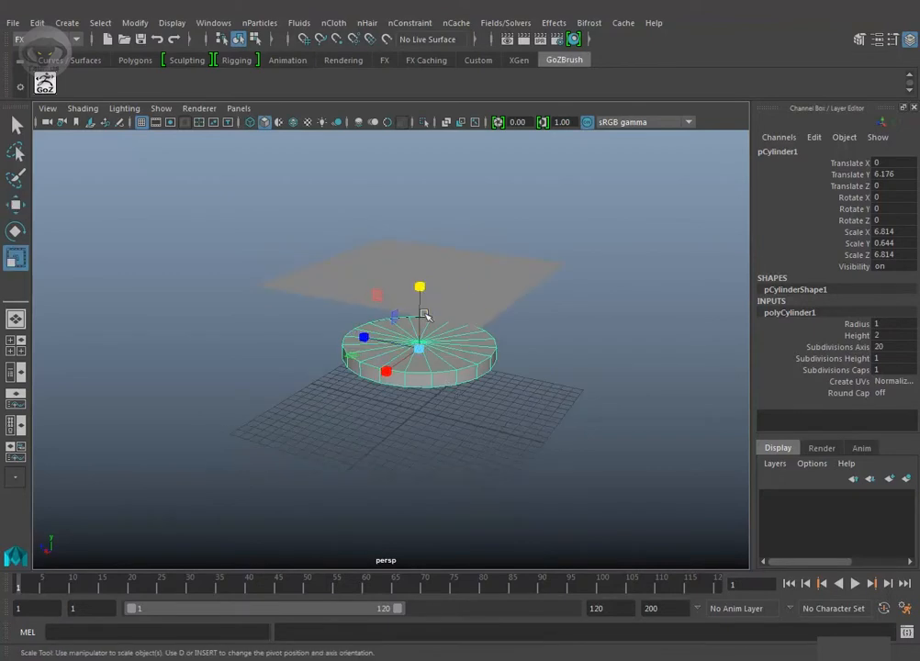
drag(425, 288, 422, 311)
drag(422, 352, 472, 389)
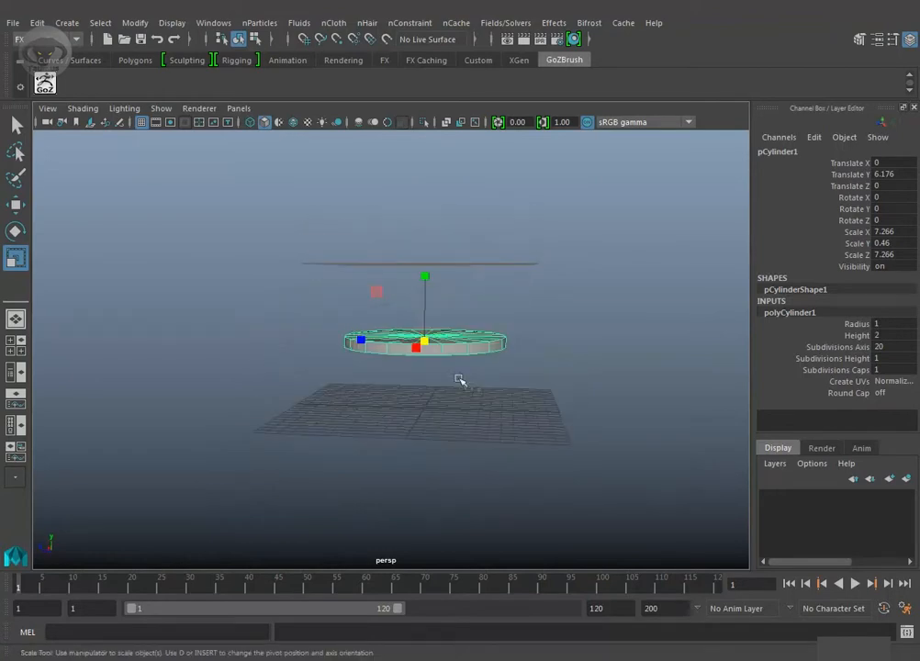
drag(425, 343, 416, 346)
Step: Raise the disc to about 8.65 on Y, just beneath the plane
key(w)
drag(427, 299, 422, 391)
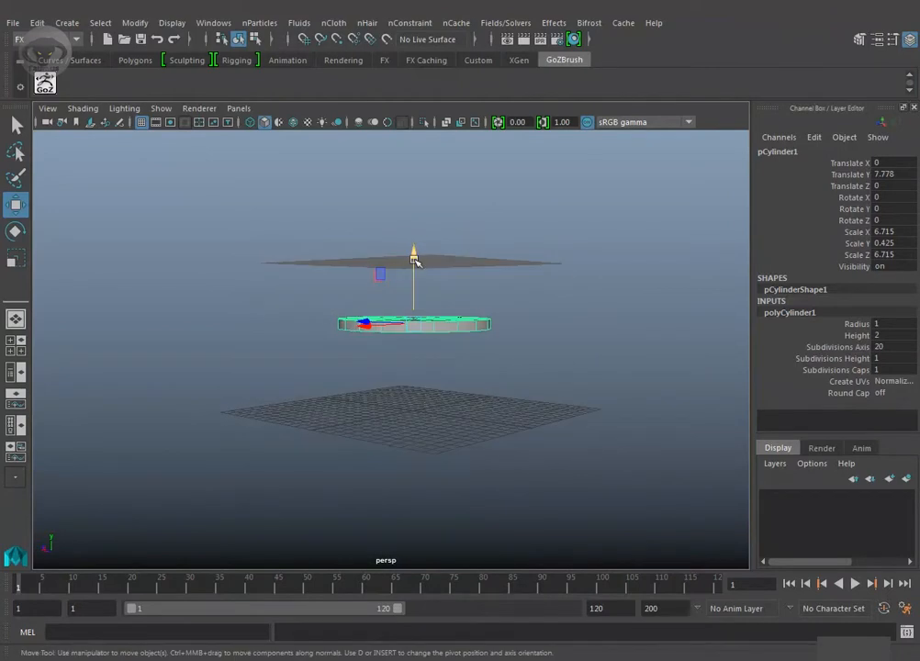
drag(414, 261, 414, 244)
alt+drag(453, 337, 453, 396)
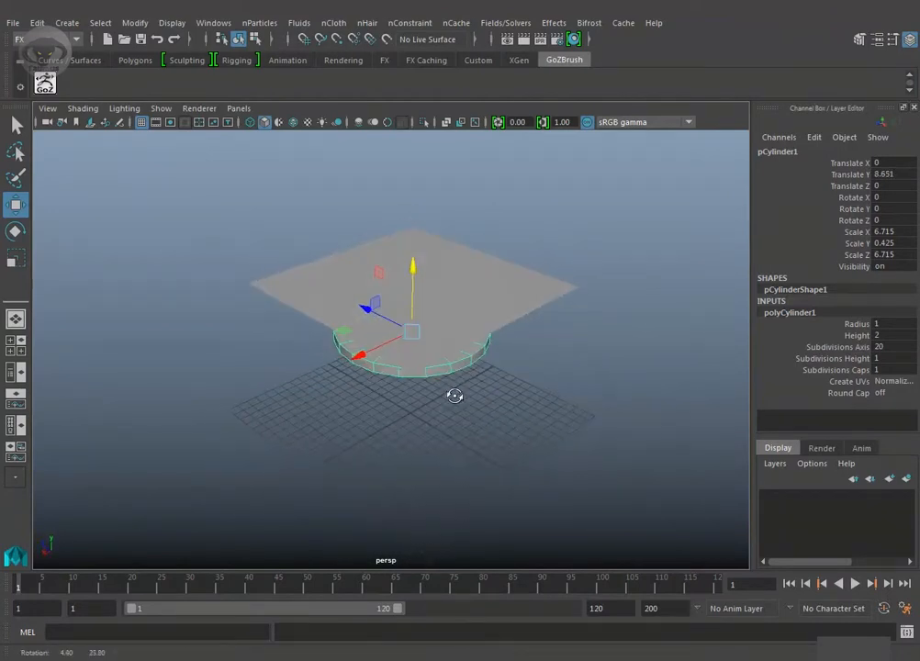
click(437, 280)
alt+drag(573, 383, 573, 371)
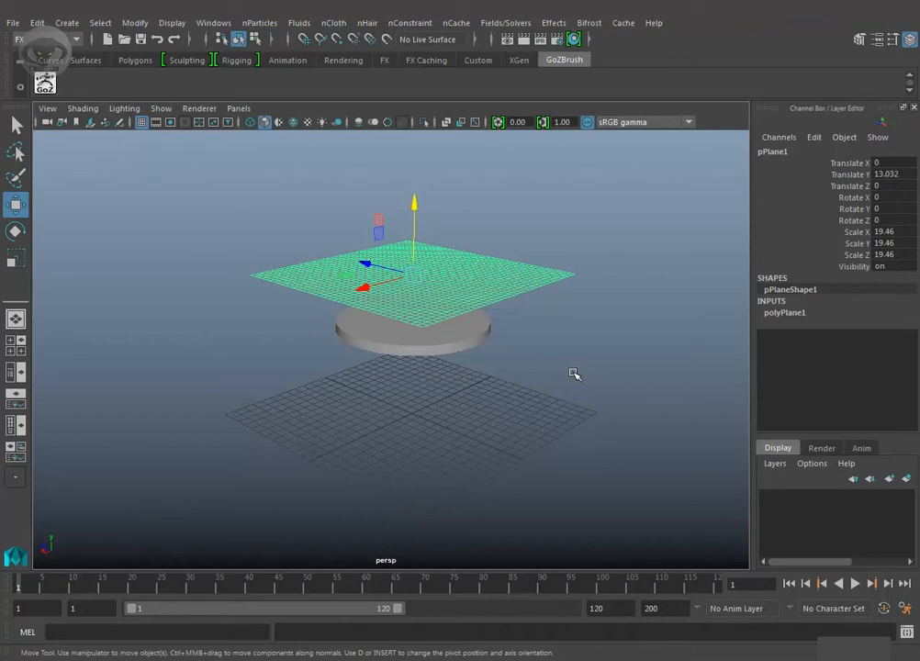
alt+drag(493, 358, 470, 364)
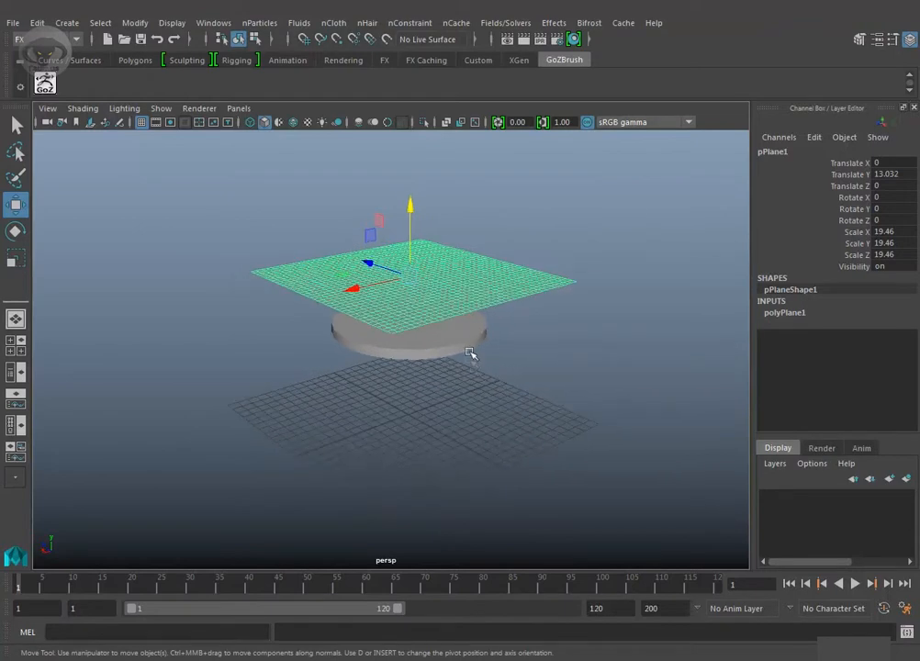
Step: Select the disc and set its axis subdivisions to 41
click(470, 351)
alt+right_drag(489, 372, 553, 454)
alt+drag(552, 453, 497, 424)
alt+right_drag(496, 423, 533, 457)
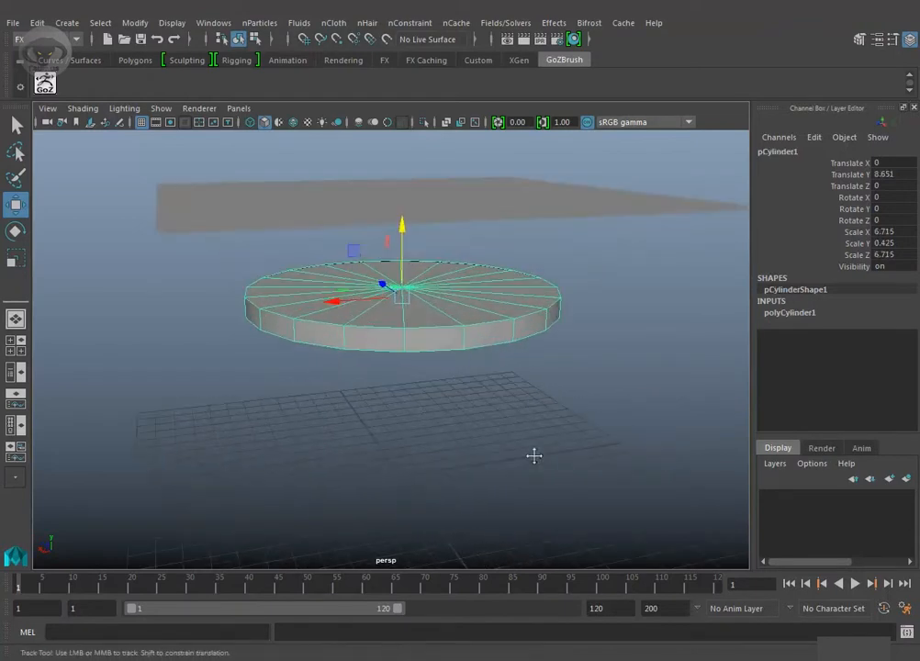
alt+drag(533, 456, 504, 438)
click(788, 313)
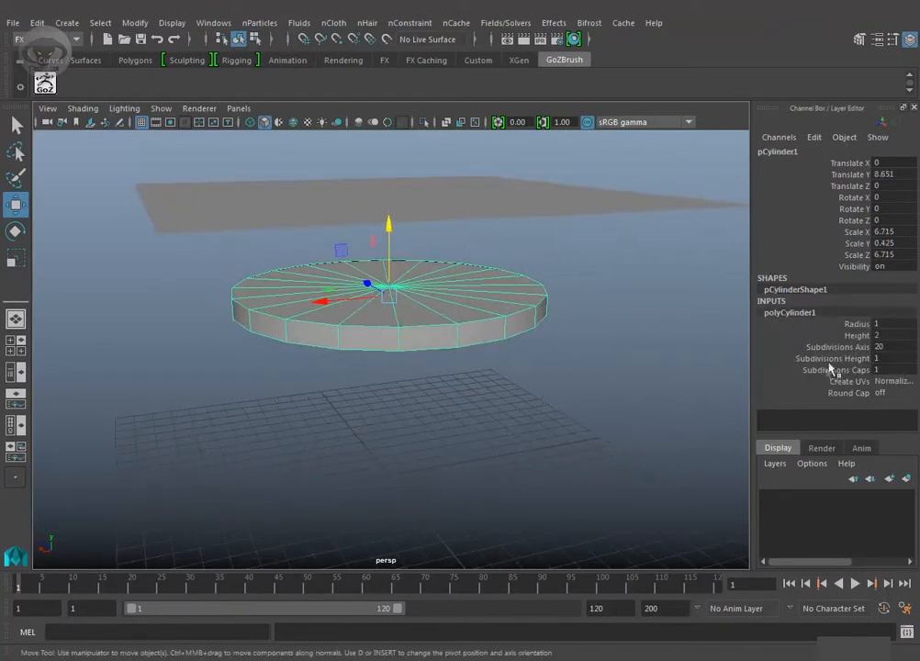
click(832, 348)
middle_drag(555, 386, 686, 397)
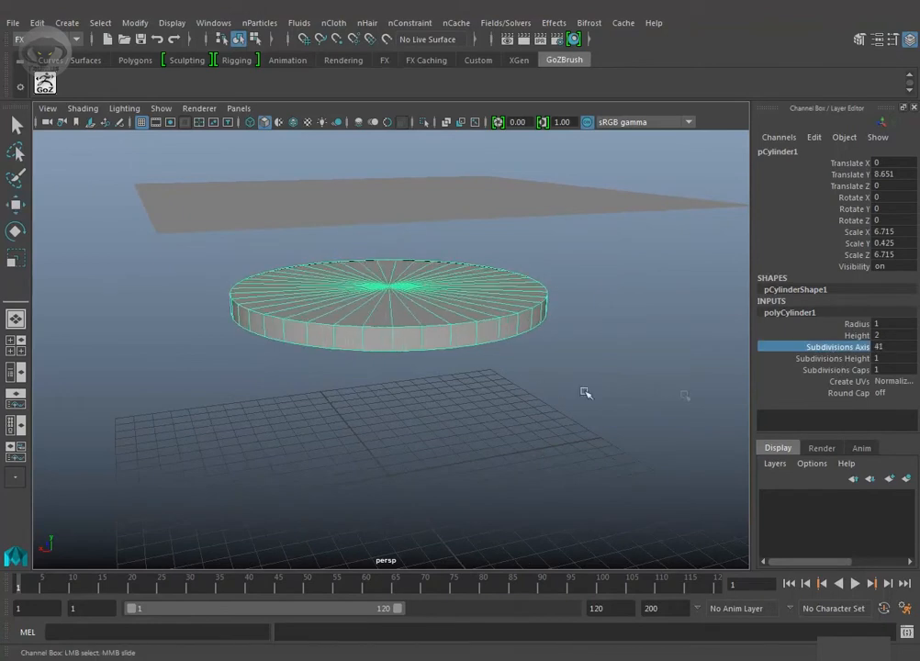
Step: Switch the disc to edge selection and select its upper and lower edges in the side view
alt+right_drag(686, 396, 500, 383)
right_drag(493, 322, 485, 185)
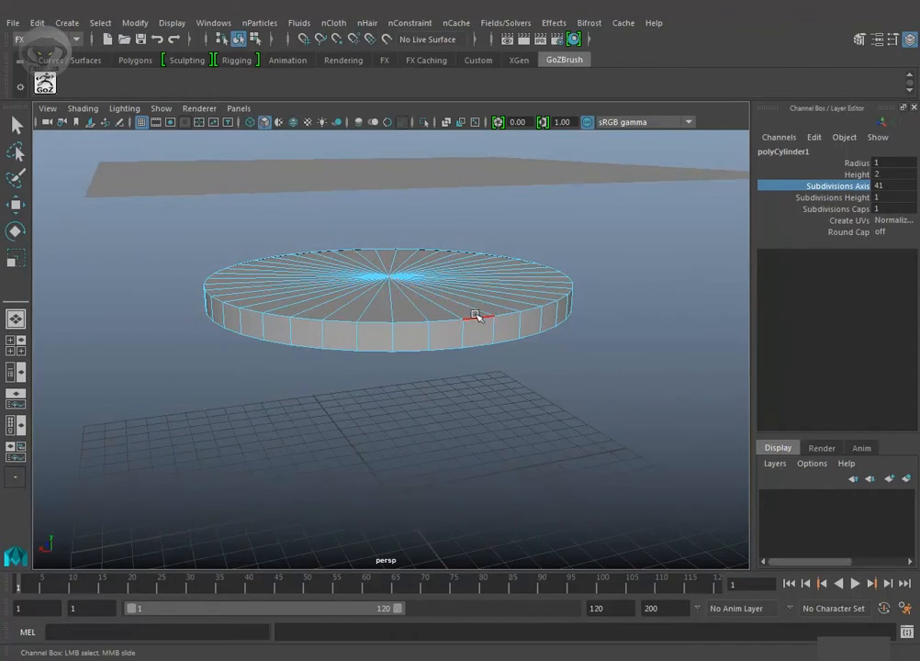
click(476, 313)
key(w)
alt+drag(520, 347, 579, 341)
key(space)
alt+middle_drag(528, 337, 504, 478)
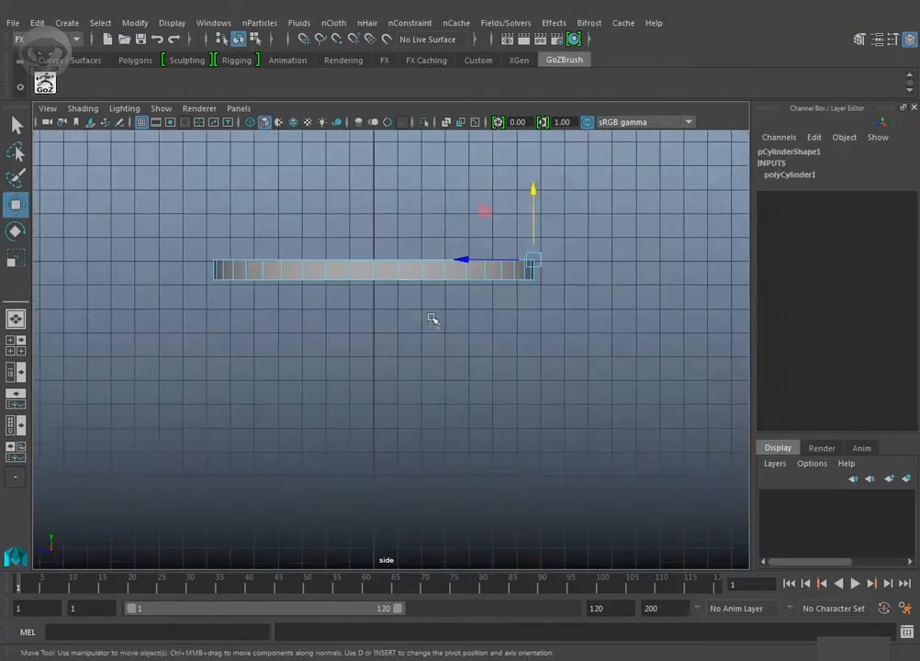
drag(538, 288, 611, 292)
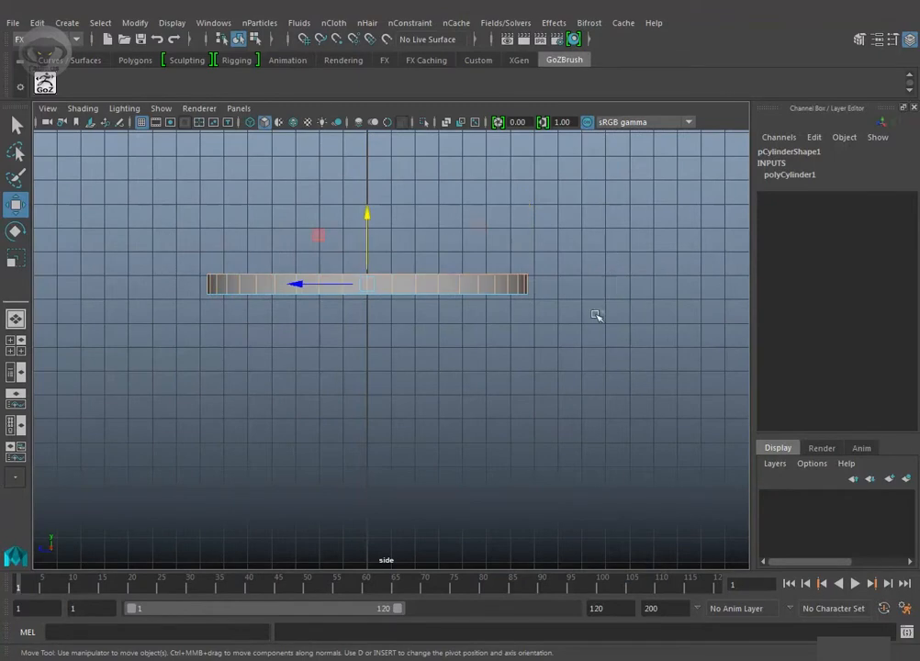
drag(602, 342, 179, 289)
Step: Remove the inner cap edges from the selection using the wireframe top view, keeping only the disc's top and bottom rim edges
key(space)
drag(430, 349, 397, 334)
key(space)
key(4)
alt+right_drag(422, 340, 397, 329)
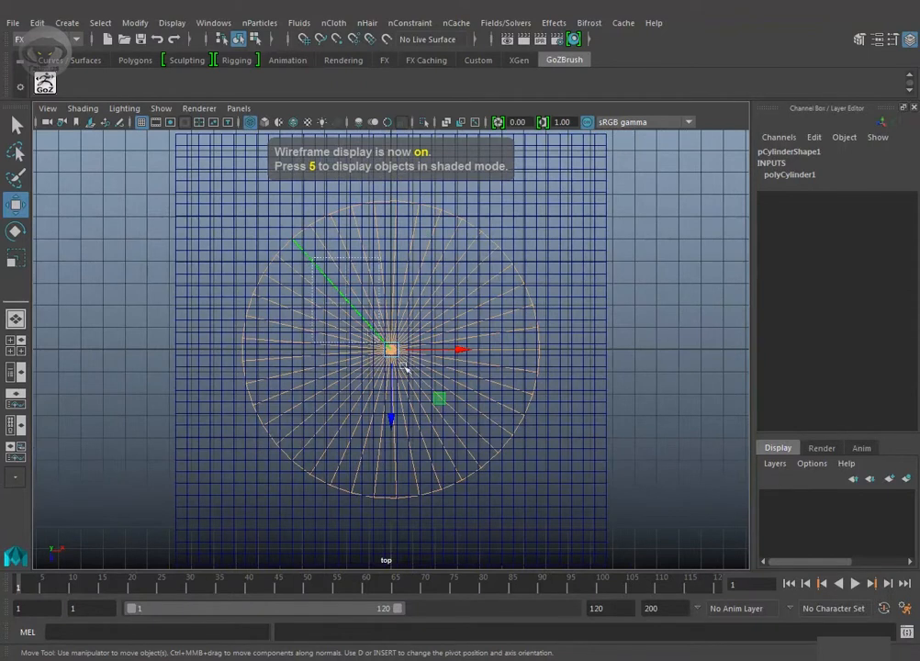
key(space)
drag(563, 449, 568, 410)
alt+drag(569, 410, 580, 362)
alt+middle_drag(583, 413, 594, 432)
mouse_move(627, 331)
alt+mouse_down()
mouse_move(637, 339)
mouse_move(612, 338)
alt+mouse_up()
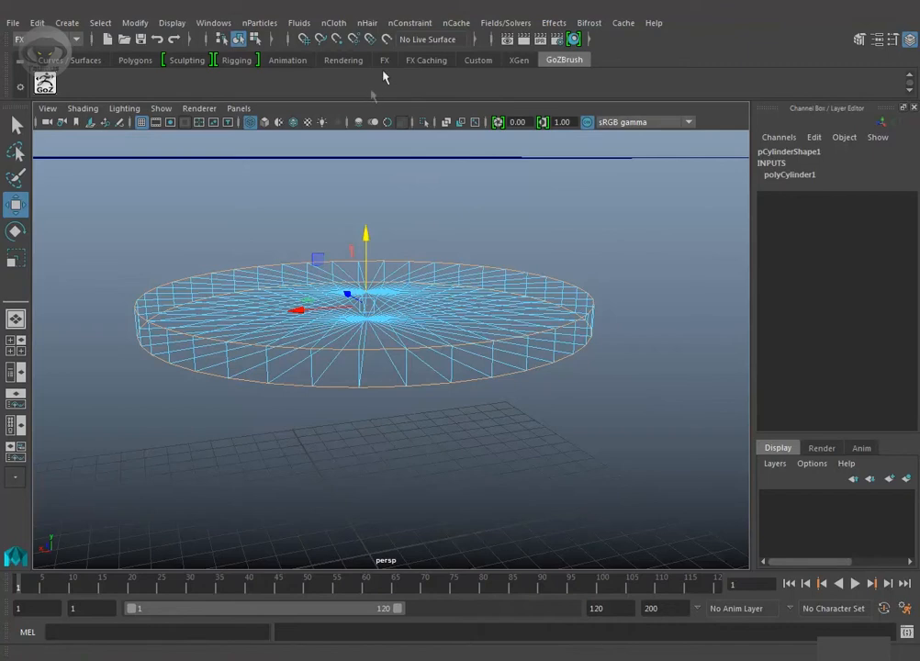
Step: Switch to the Modeling command set and bevel the disc's selected rim edges with a fraction of 0.2
click(42, 39)
click(32, 55)
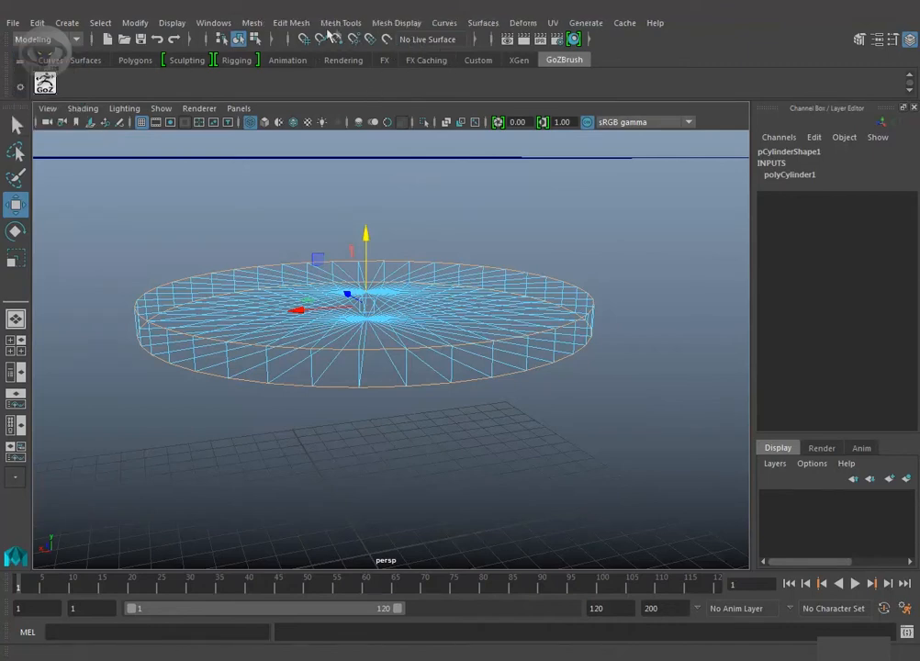
click(291, 23)
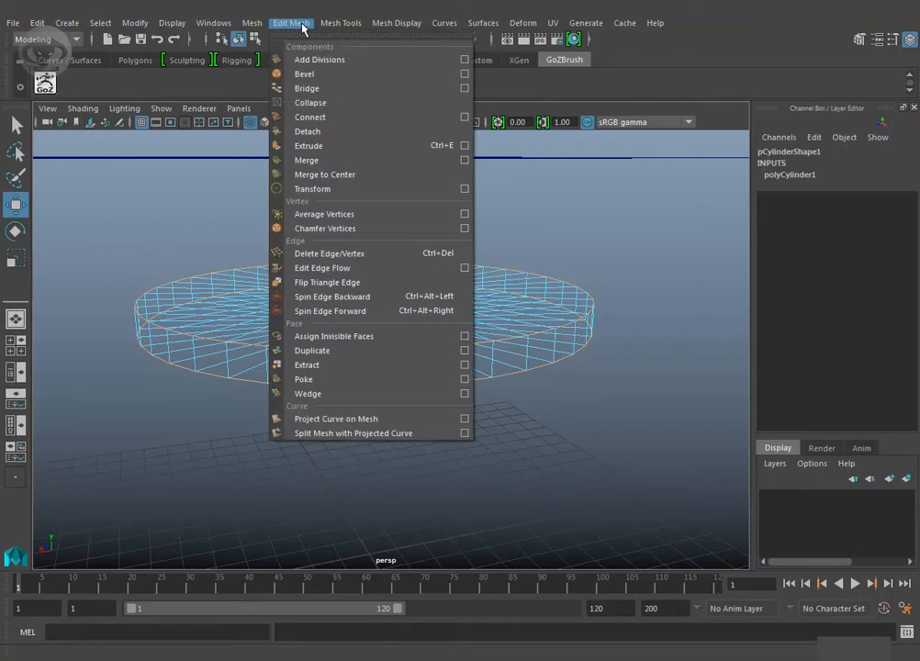
click(340, 23)
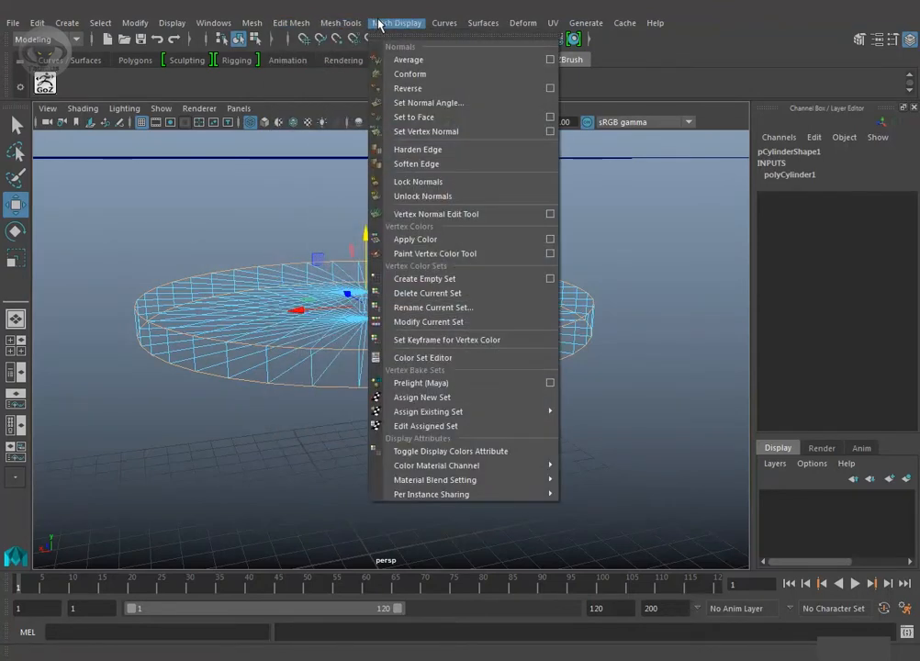
click(379, 23)
click(294, 23)
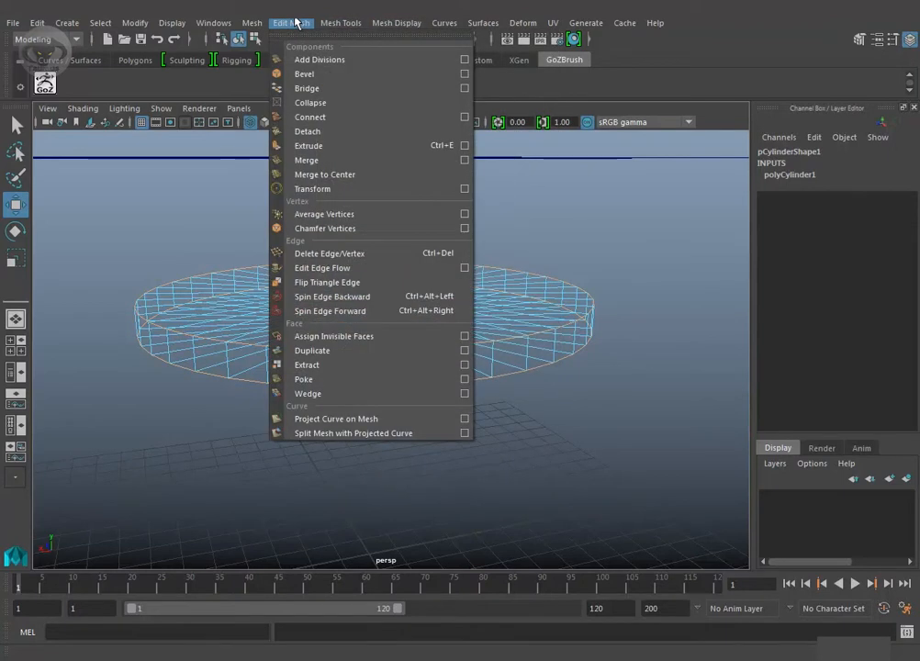
click(313, 74)
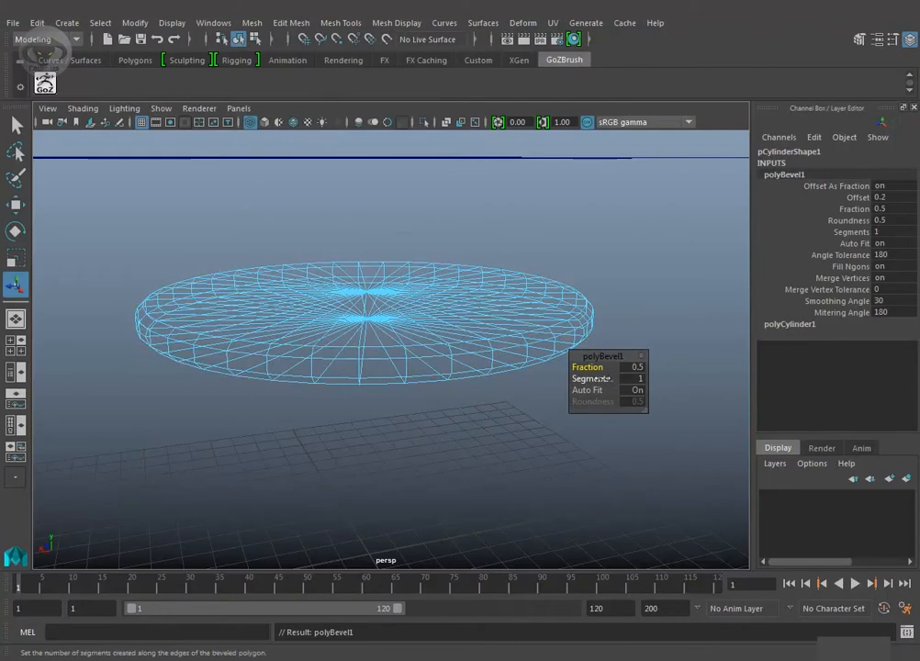
drag(603, 368, 591, 368)
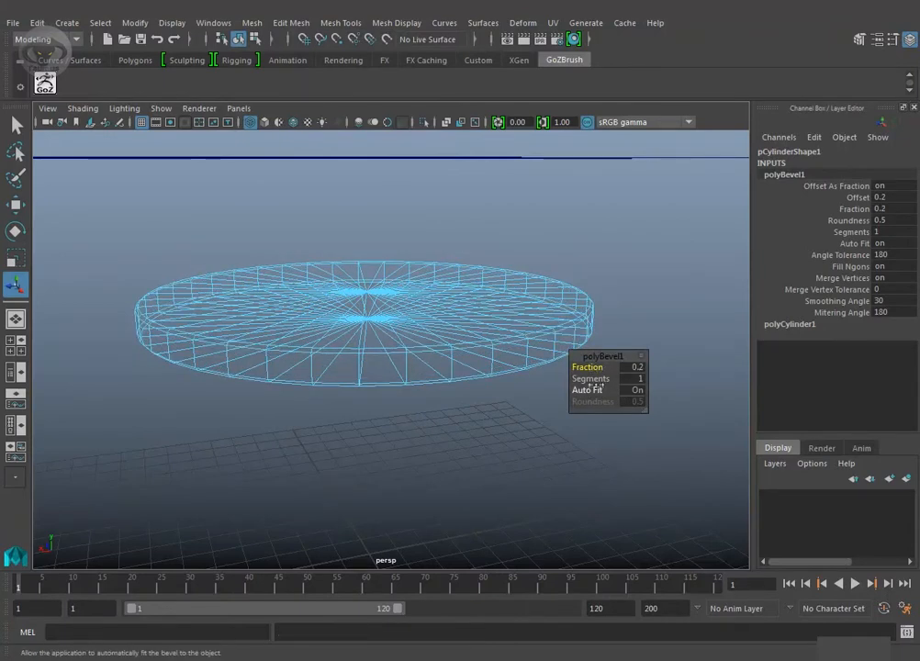
Step: Set the disc's bevel segments to 2 and return the perspective view to shaded display
drag(593, 378, 597, 378)
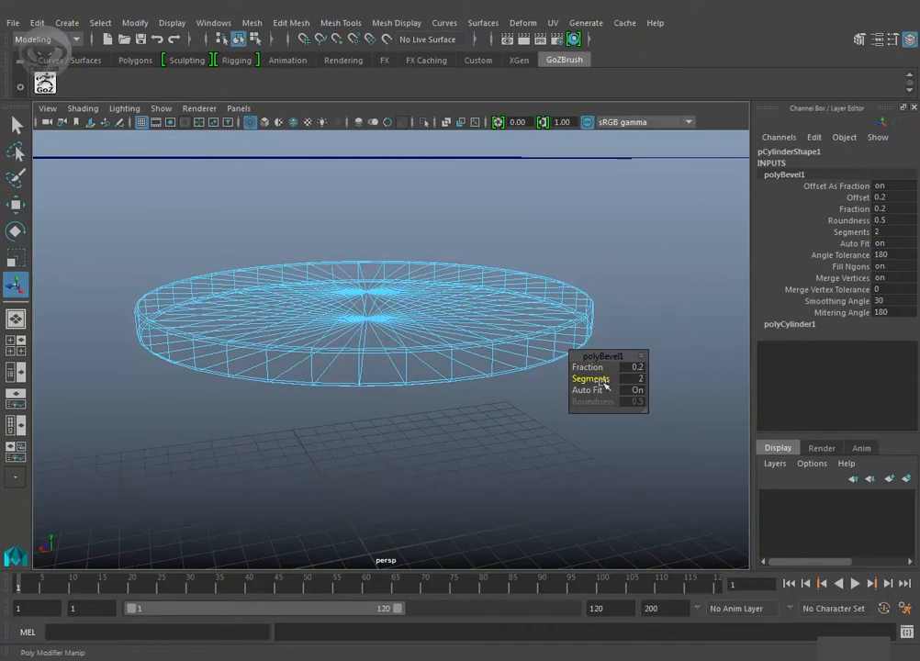
click(670, 275)
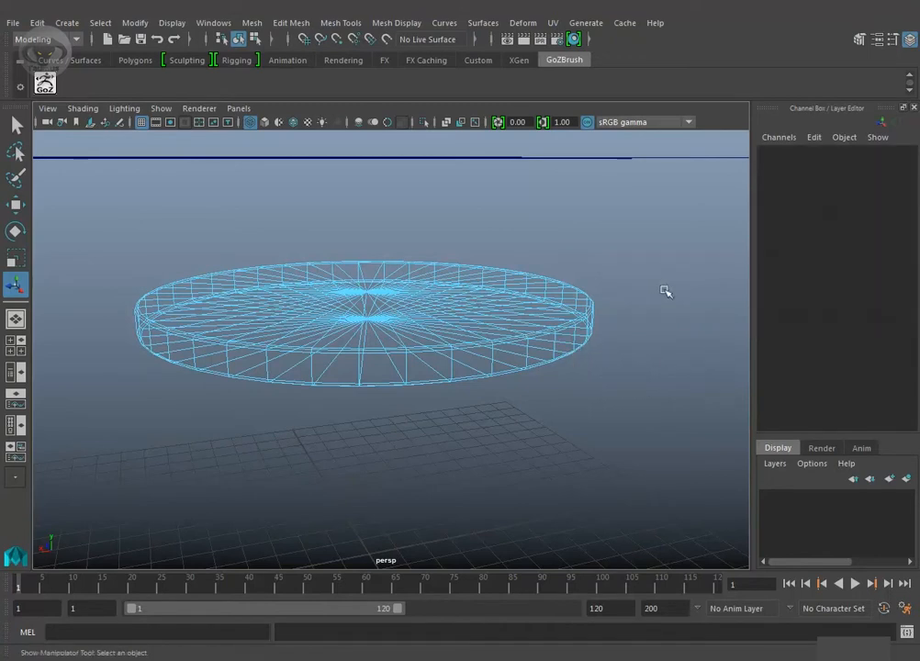
key(5)
alt+drag(655, 326, 656, 349)
alt+right_drag(656, 349, 501, 312)
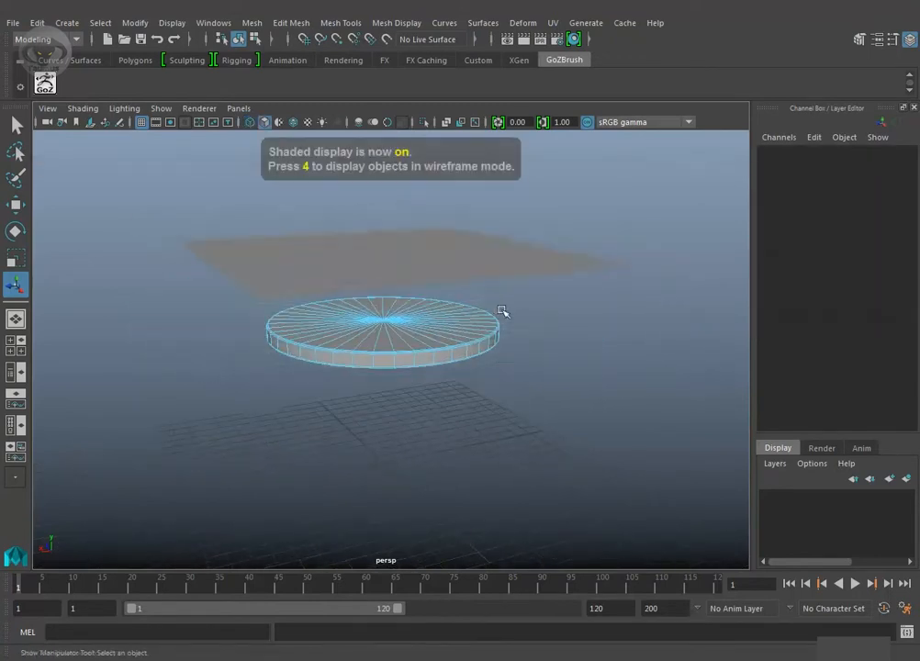
alt+drag(501, 312, 524, 320)
Step: Select the plane above the disc, switch to the FX command set and open the Outliner
click(539, 292)
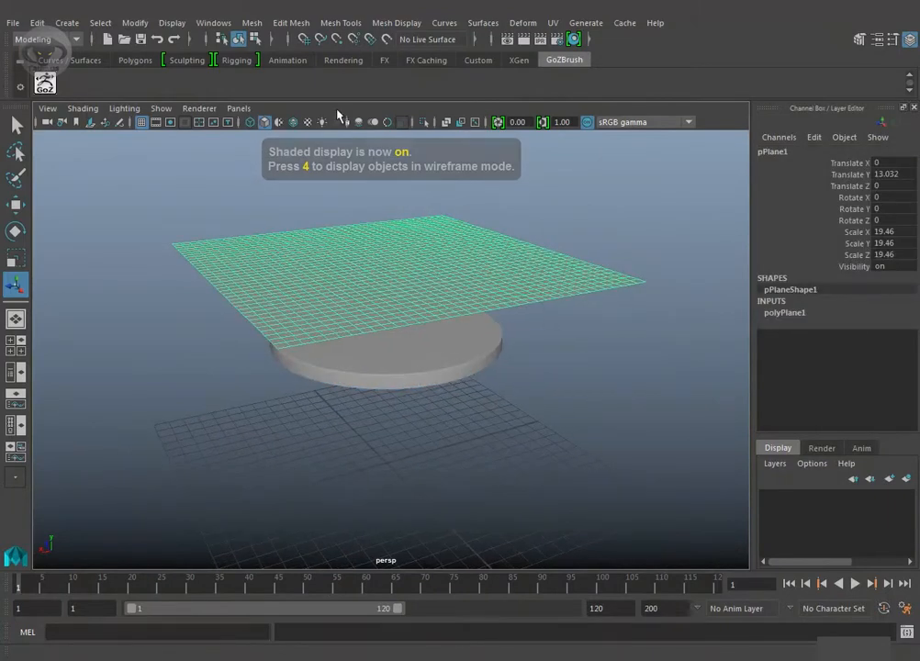
click(50, 40)
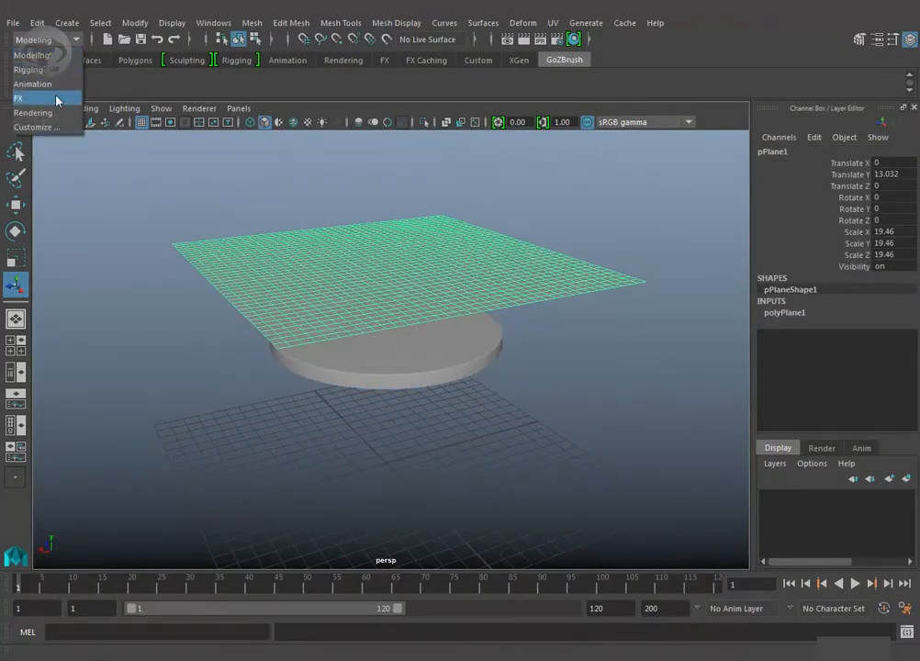
click(32, 94)
click(333, 23)
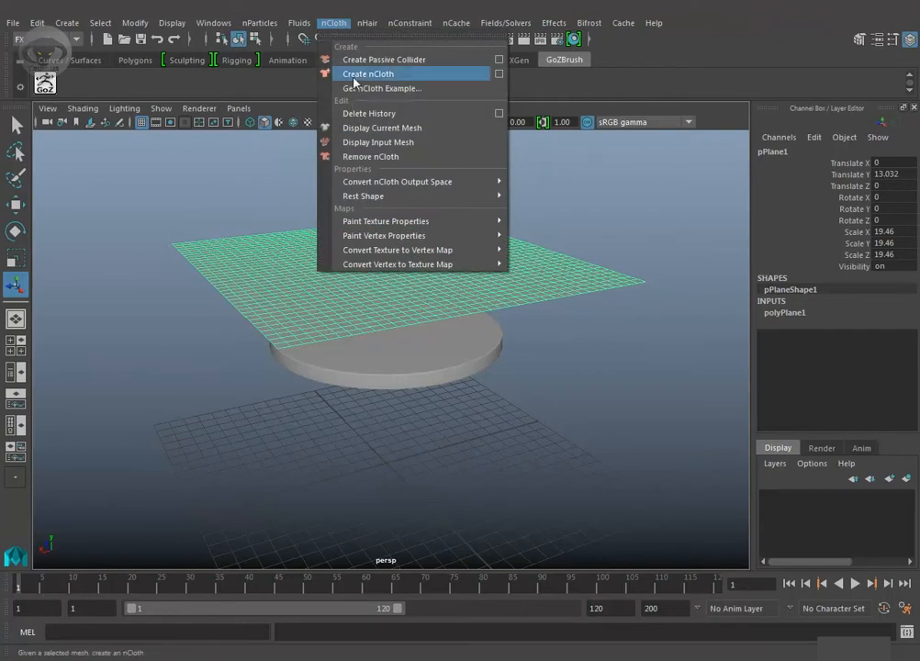
click(214, 23)
click(214, 22)
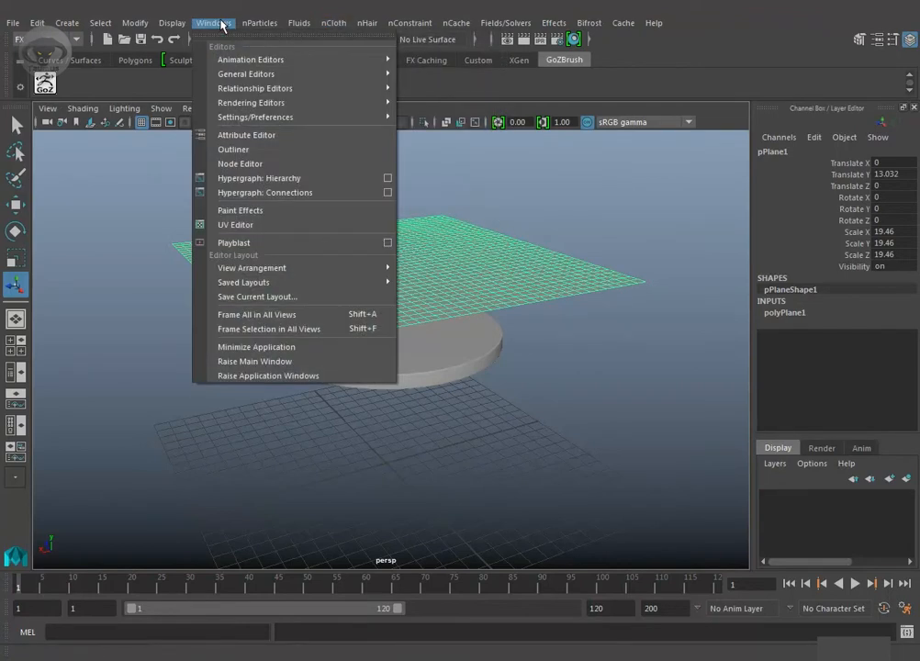
click(242, 149)
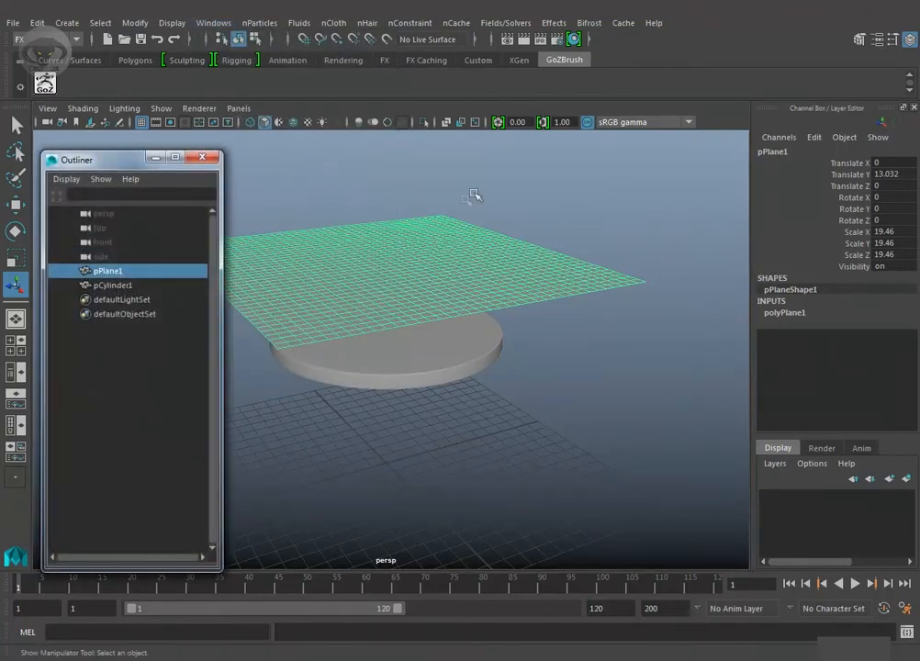
Step: Turn the selected plane into an nCloth object
drag(476, 191, 432, 220)
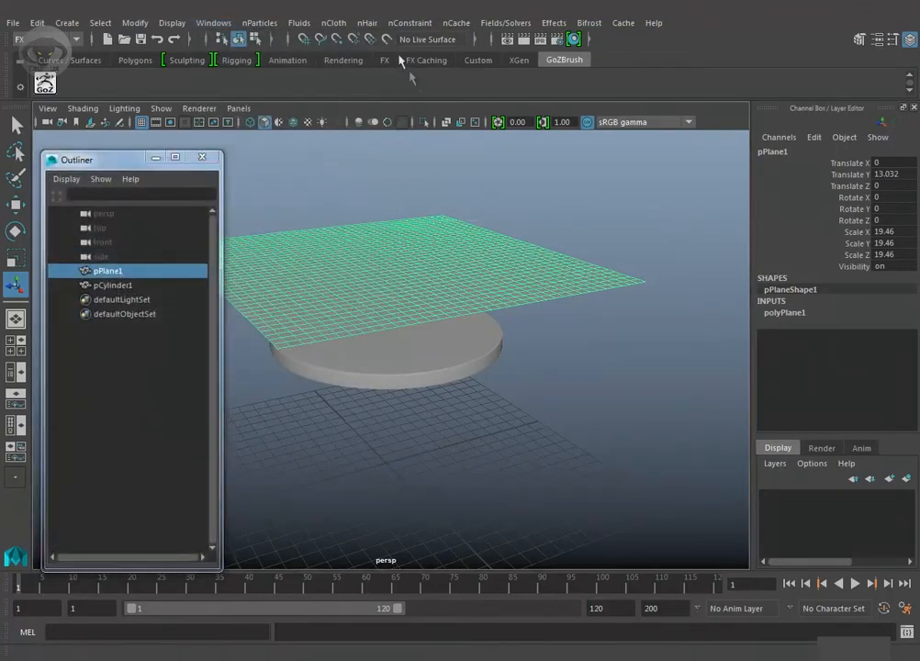
click(342, 25)
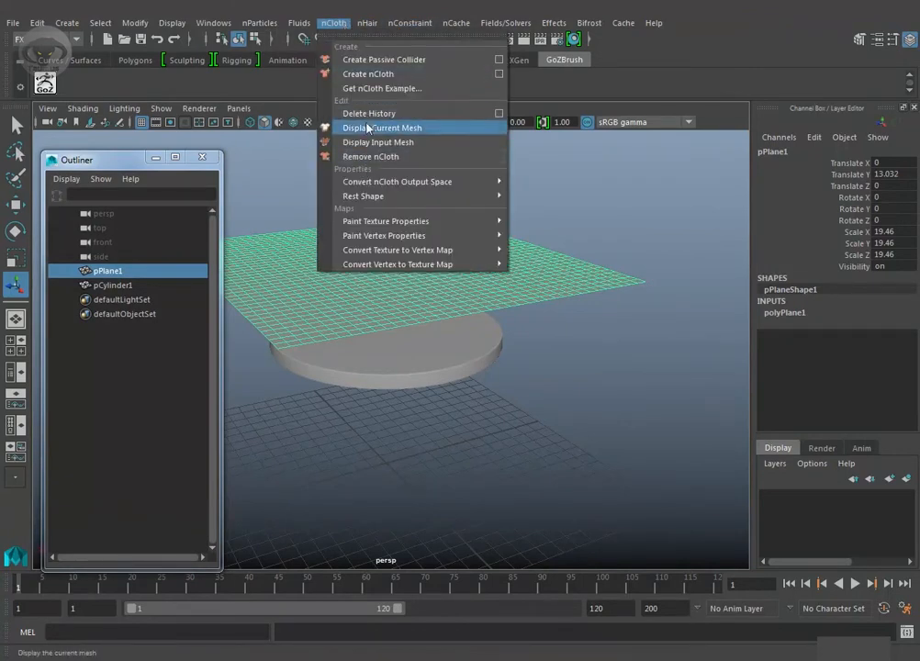
click(354, 73)
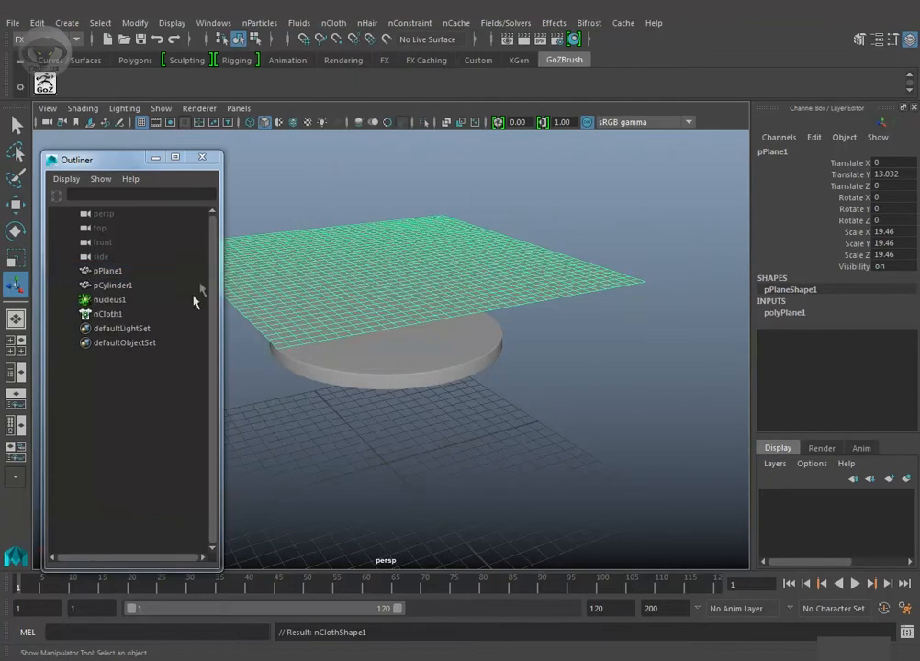
alt+drag(536, 339, 368, 351)
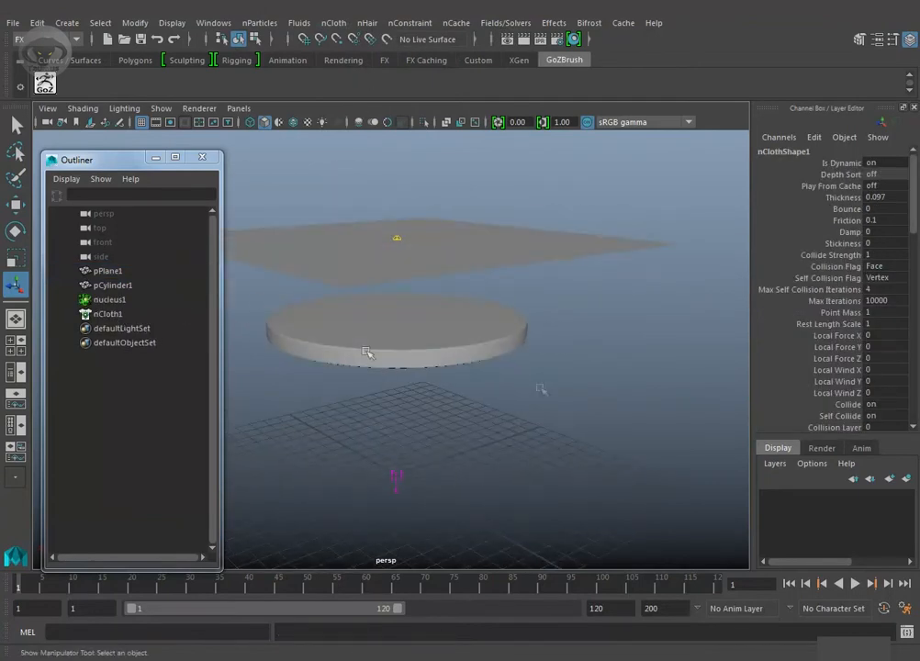
Step: Examine the nucleus1 solver's gravity, wind, ground plane and solver settings in the Attribute Editor
click(111, 300)
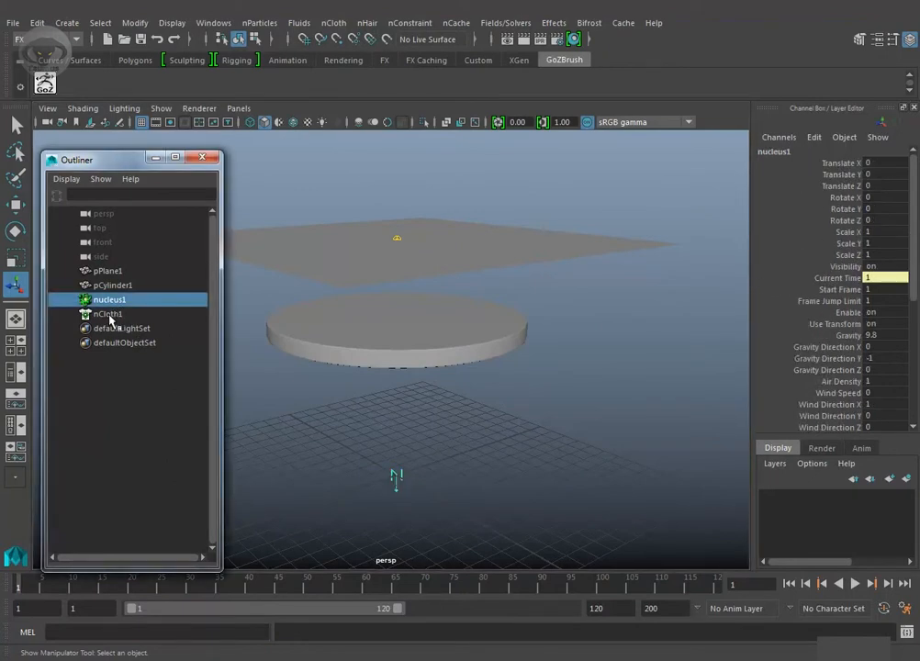
click(109, 314)
scroll(294, 358, down, 2)
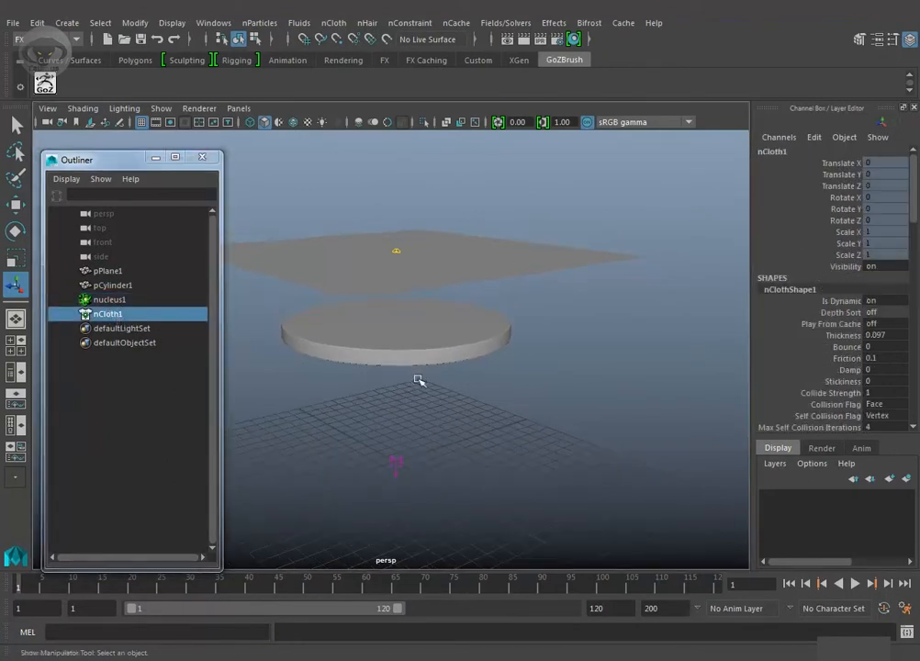
click(111, 301)
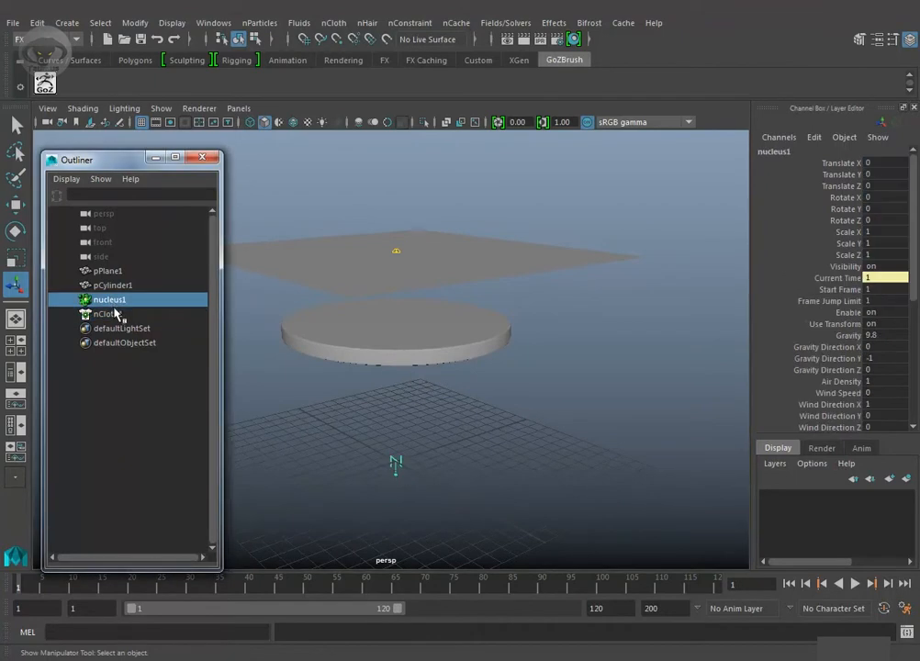
key(ctrl+a)
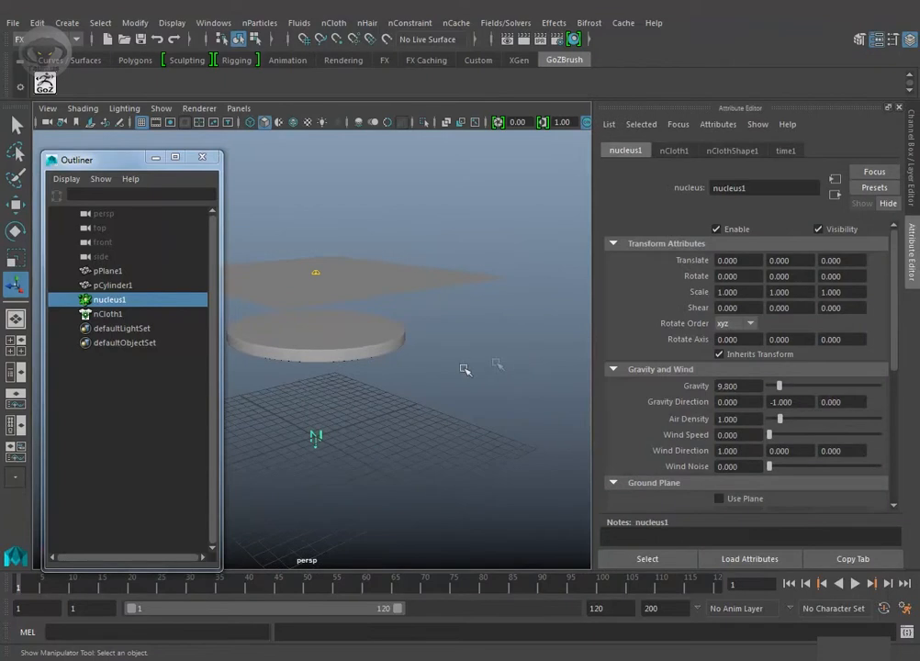
alt+middle_drag(483, 364, 487, 362)
alt+drag(485, 362, 486, 352)
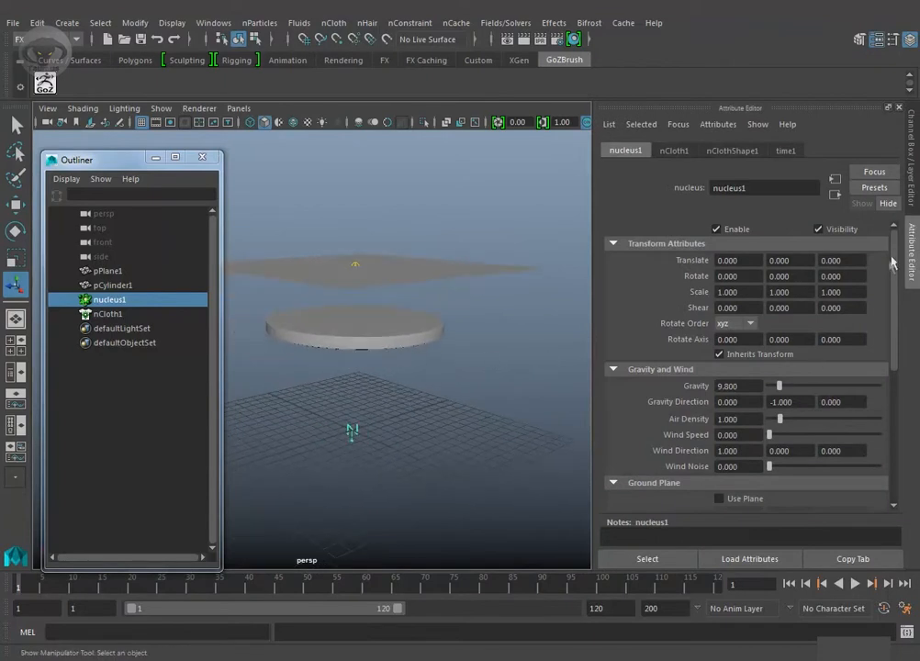
mouse_move(895, 249)
mouse_down()
mouse_move(904, 368)
mouse_move(911, 241)
mouse_move(911, 279)
mouse_move(909, 257)
mouse_up()
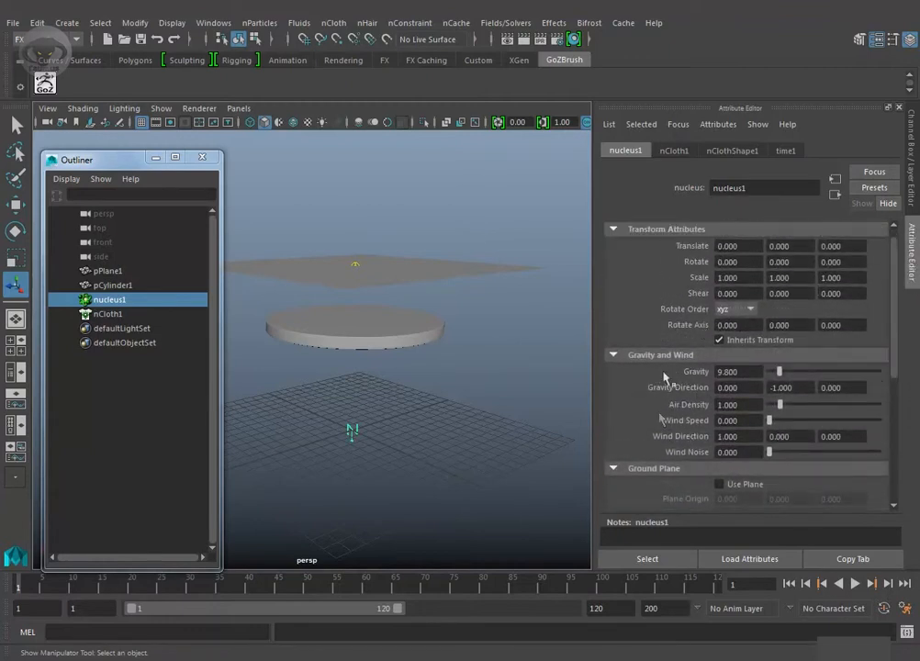
scroll(895, 313, down, 5)
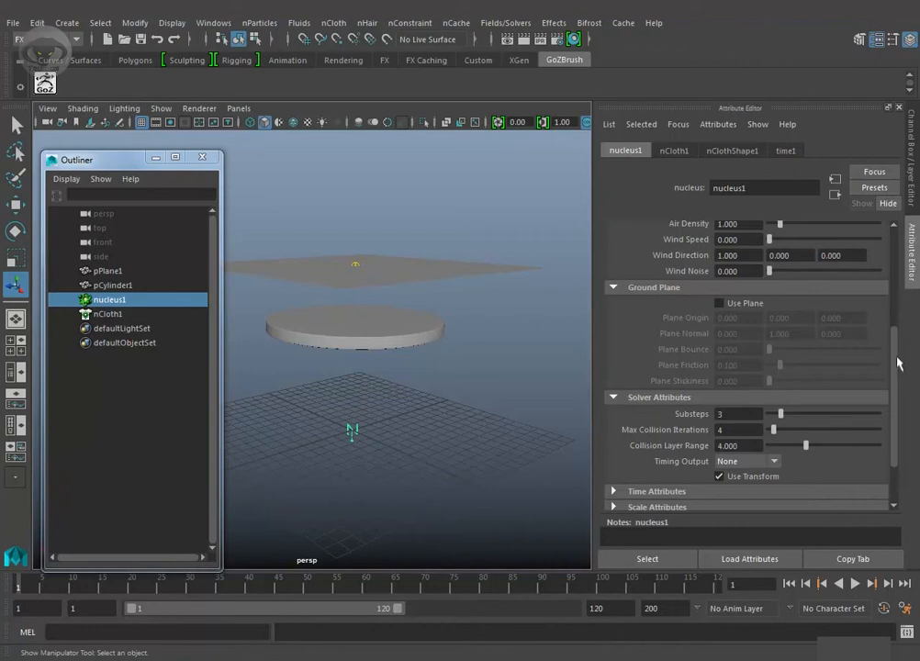
drag(895, 365, 893, 413)
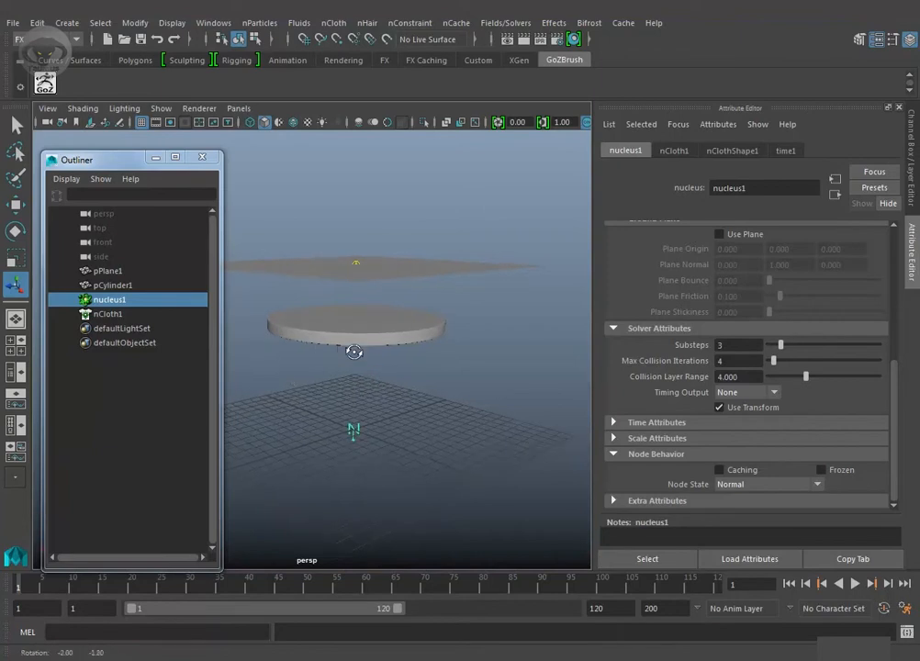
Step: Examine the nCloth1 dynamic properties and its available material presets, such as burlap and concrete
click(107, 316)
alt+drag(473, 289, 484, 292)
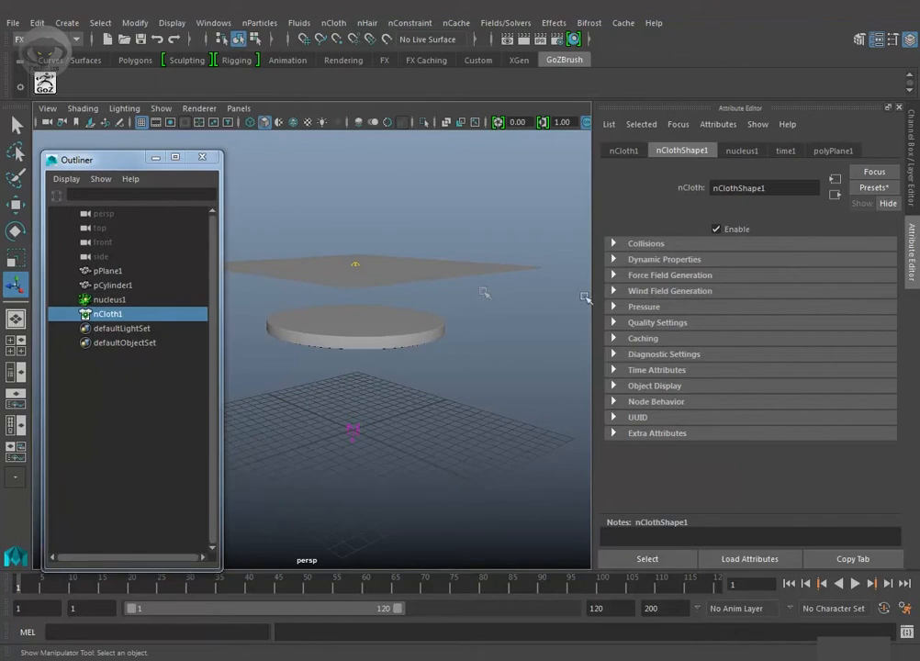
click(675, 262)
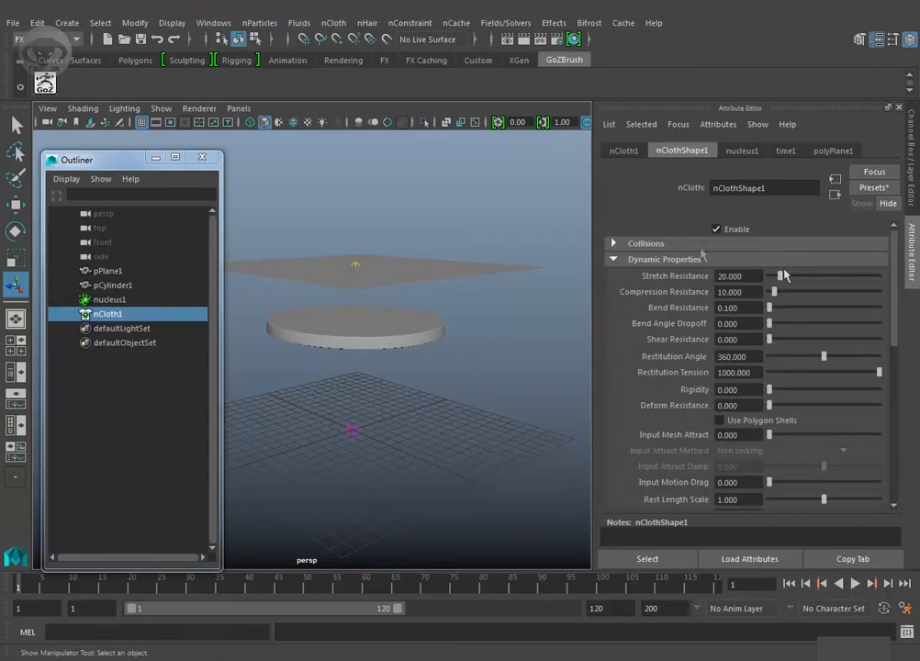
click(877, 188)
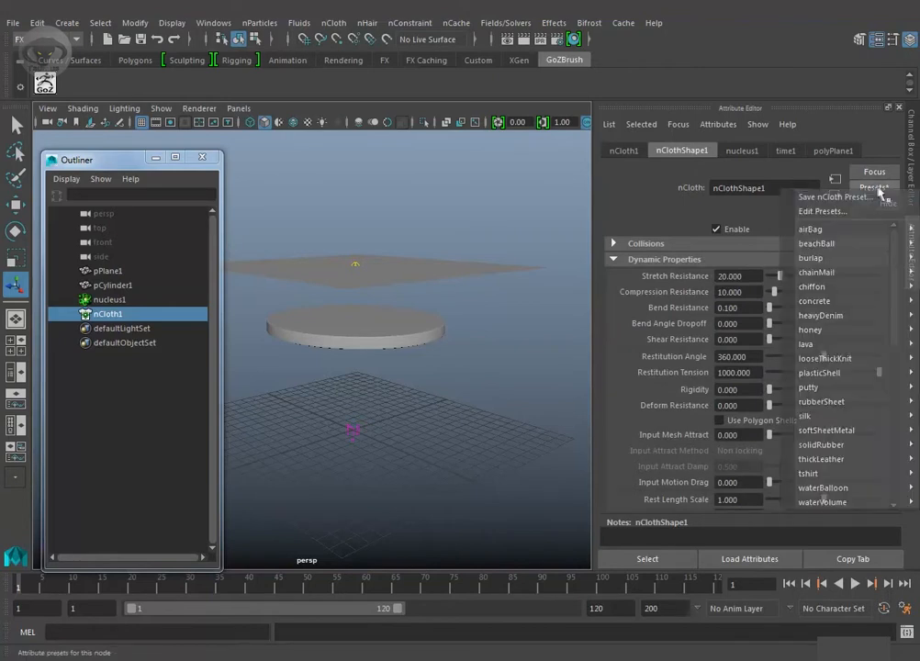
click(880, 189)
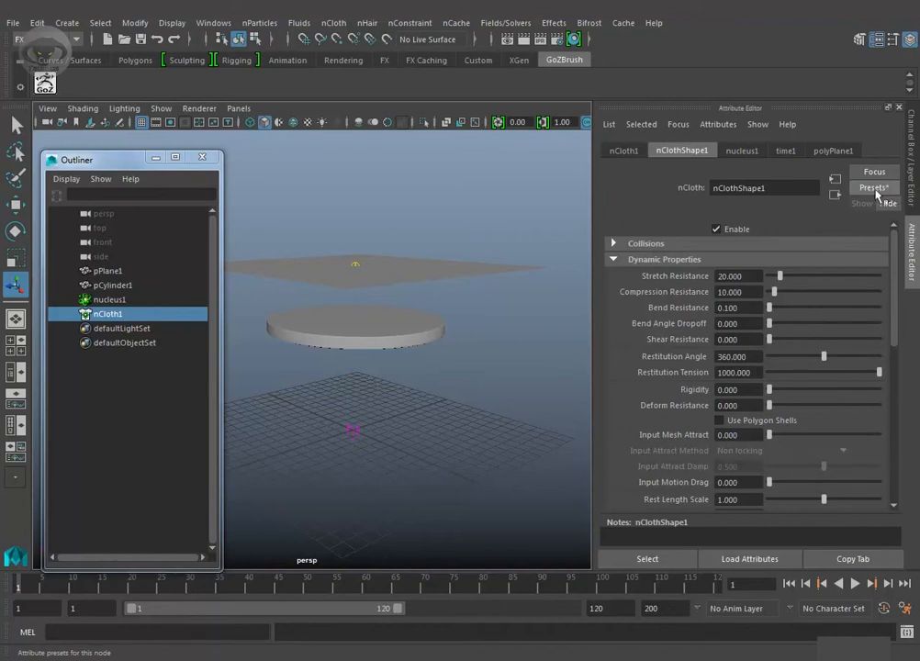
click(887, 190)
mouse_move(855, 261)
mouse_move(855, 233)
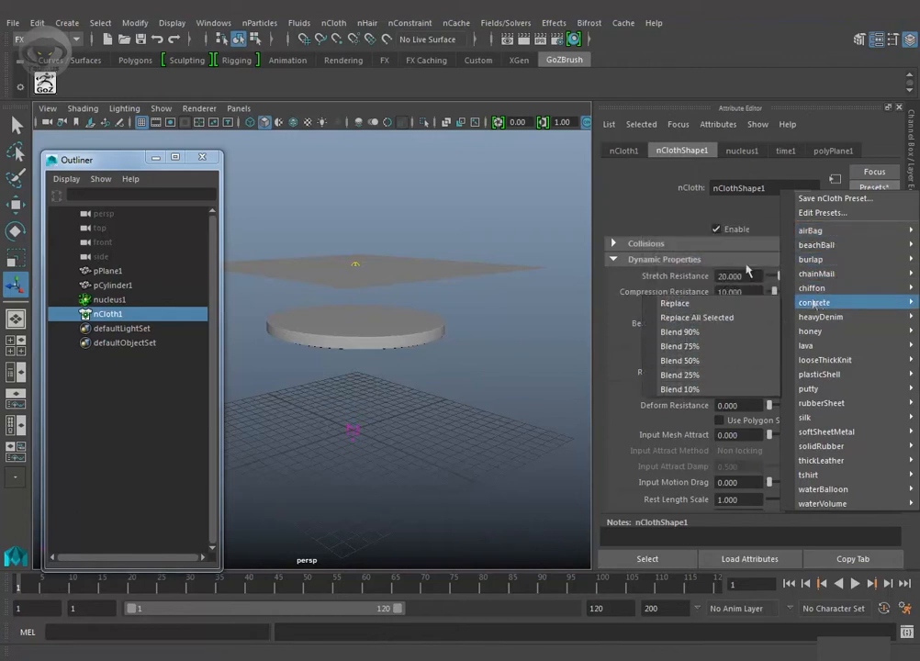
click(655, 205)
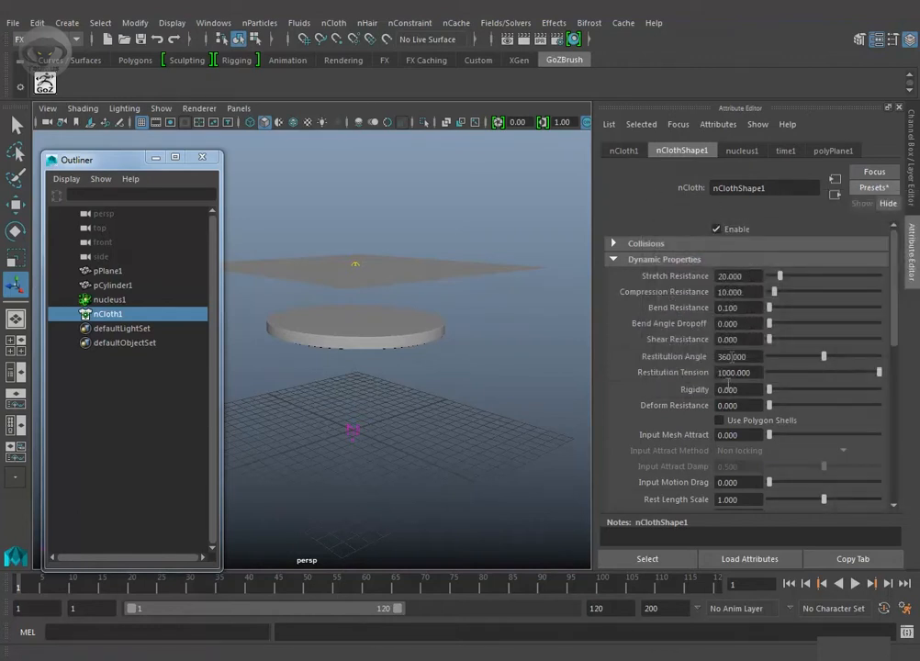
mouse_move(897, 277)
mouse_down()
mouse_move(900, 318)
mouse_move(904, 292)
mouse_up()
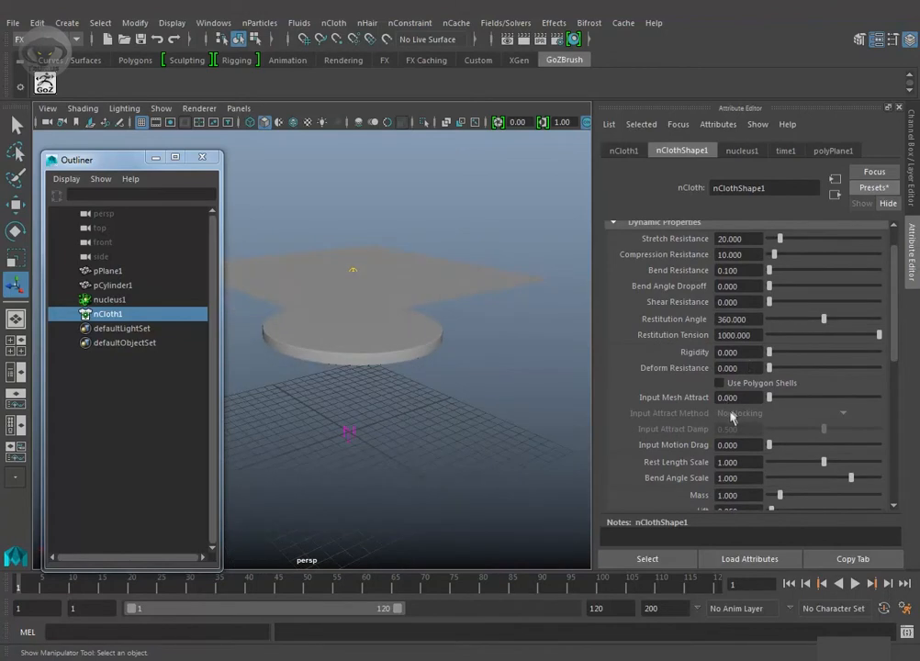
Step: Extend the playback range to frame 200 and display wireframe on the shaded objects
alt+drag(434, 324, 428, 329)
alt+drag(494, 377, 497, 368)
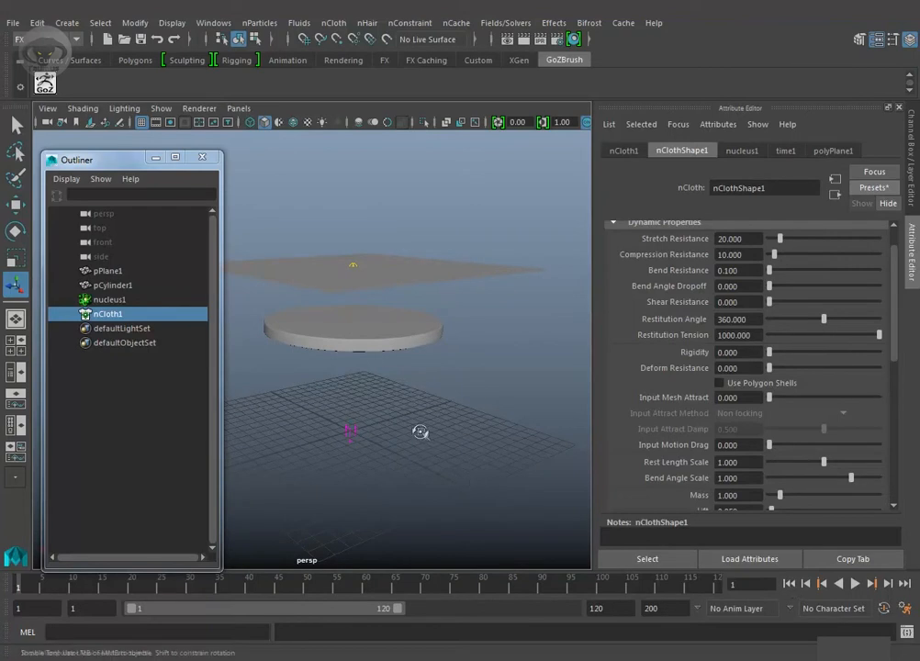
alt+drag(420, 431, 415, 469)
drag(401, 614, 570, 610)
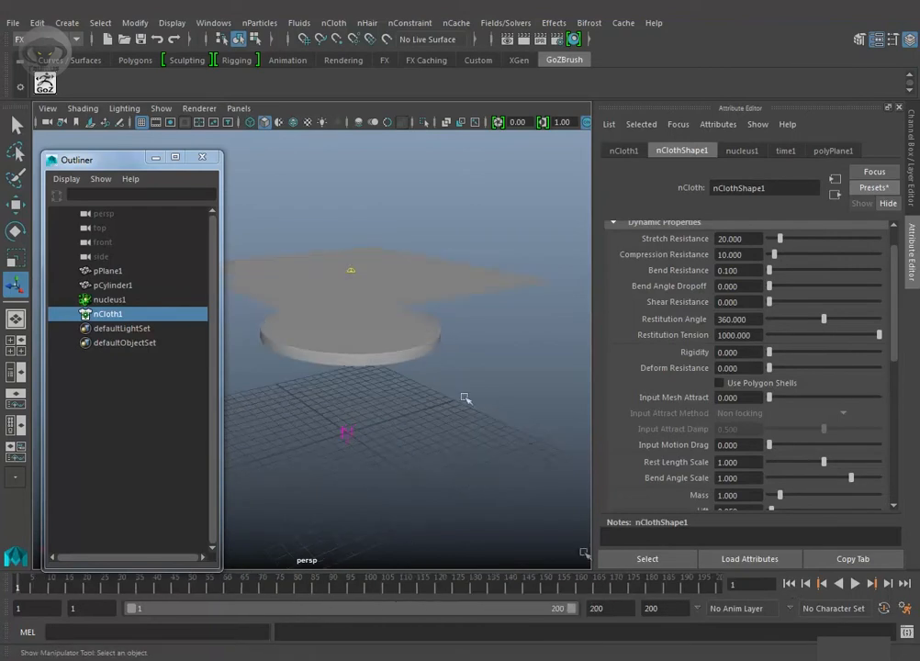
click(293, 122)
mouse_move(458, 332)
alt+mouse_down()
mouse_move(452, 368)
mouse_move(465, 348)
alt+mouse_up()
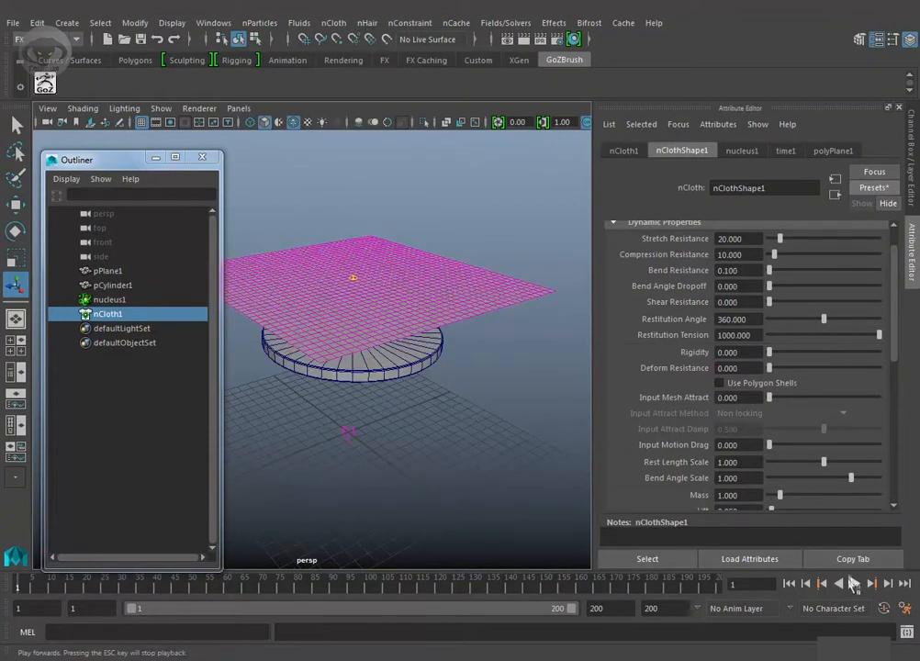
Step: Play the cloth simulation to check how the plane falls, stop it and return to the first frame
click(855, 583)
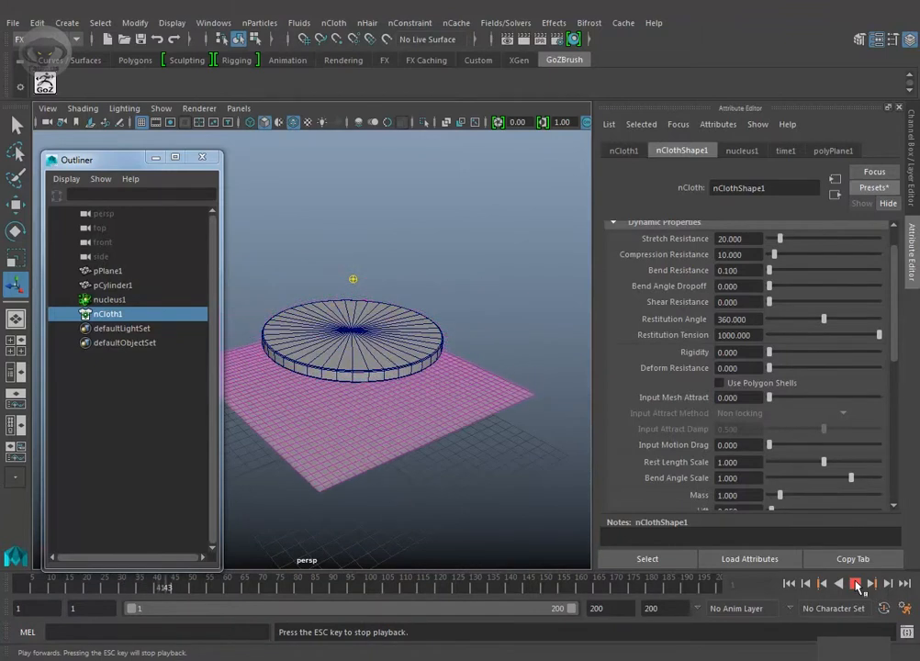
click(857, 584)
click(789, 584)
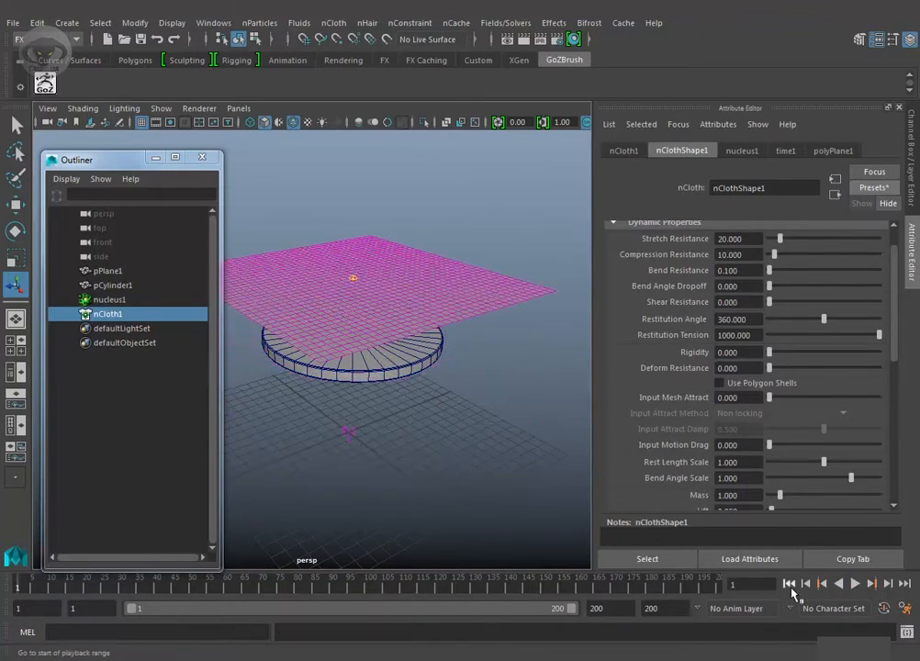
Step: Select the bevelled disc beneath the cloth plane and make it an nCloth passive collider
alt+drag(445, 377, 437, 366)
alt+right_drag(437, 365, 470, 410)
alt+middle_drag(470, 410, 454, 414)
click(457, 345)
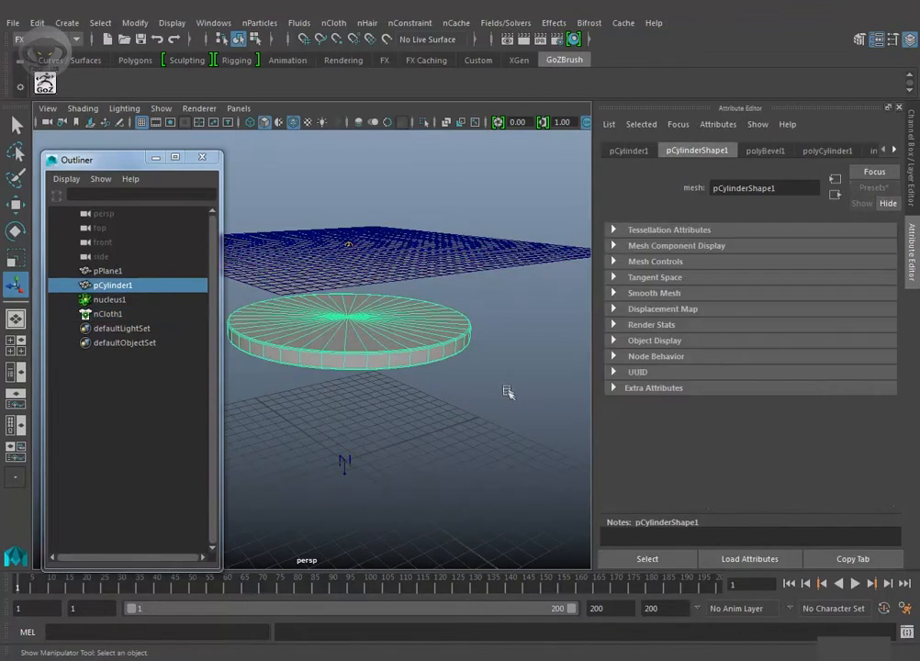
click(505, 390)
click(463, 350)
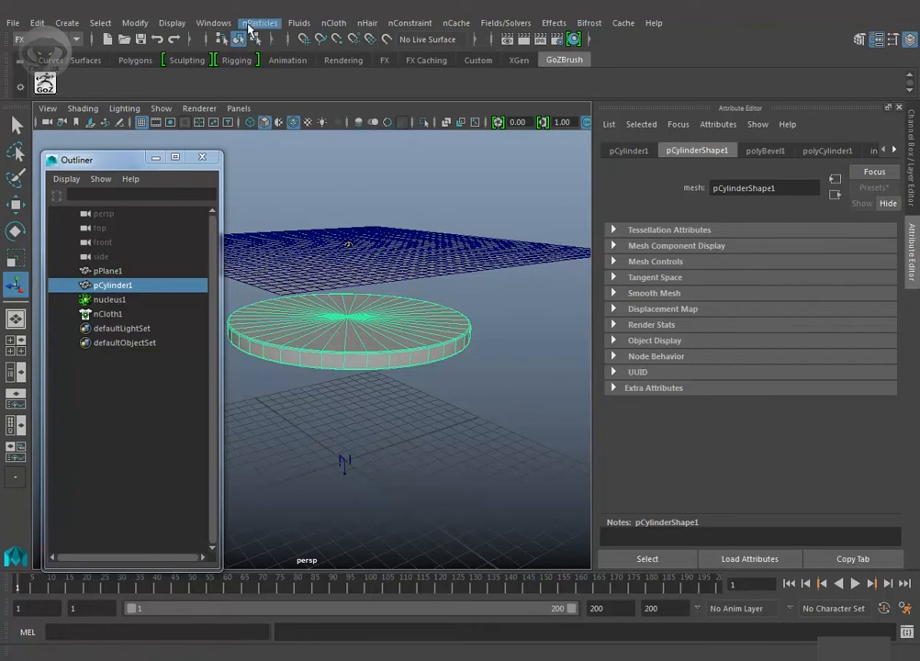
click(331, 25)
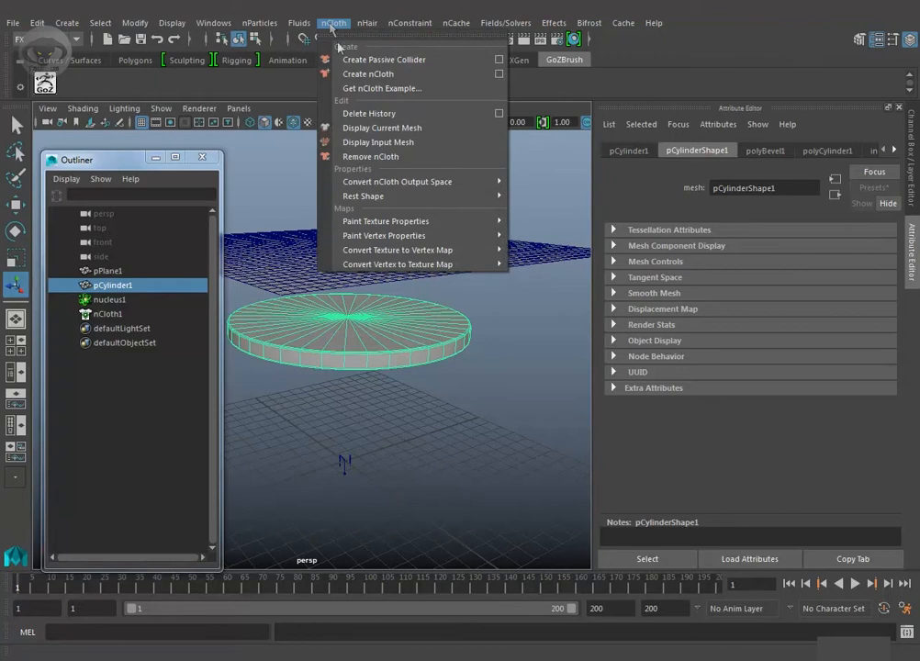
click(360, 62)
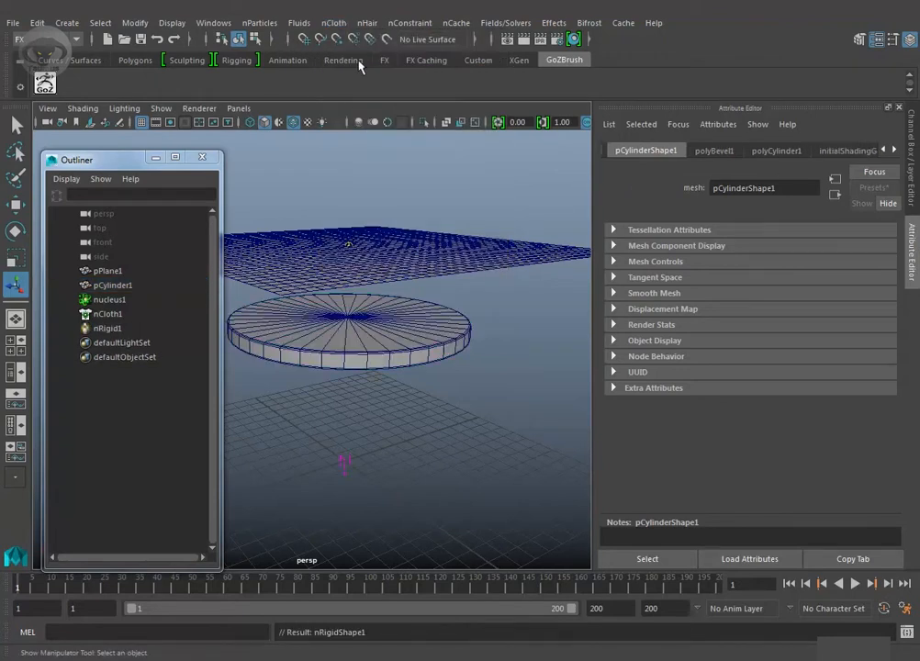
Step: Review the nRigid1 collision attributes and play the simulation to watch the cloth drape over the disc, stopping around frame 69
click(106, 331)
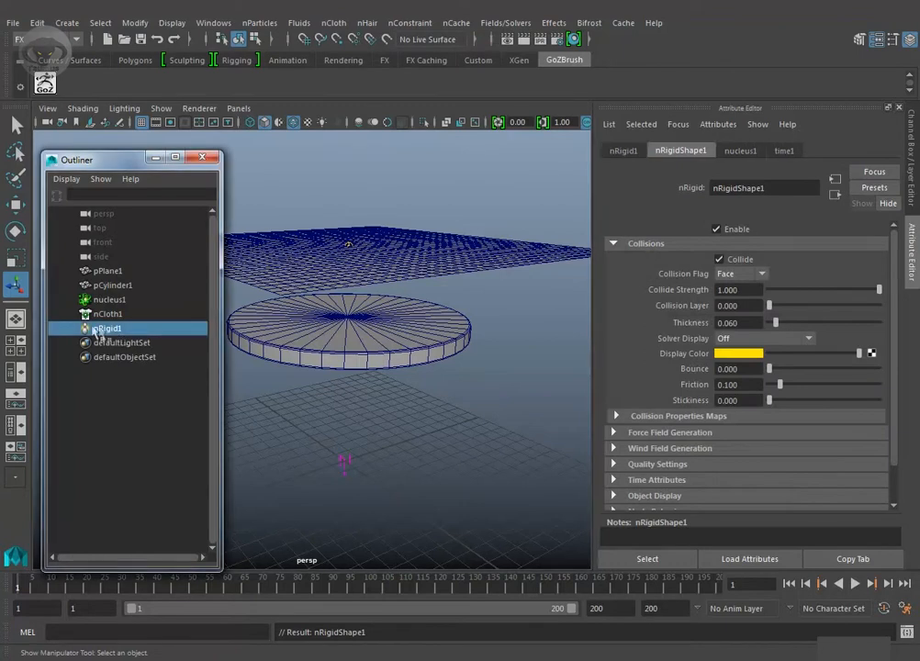
click(904, 174)
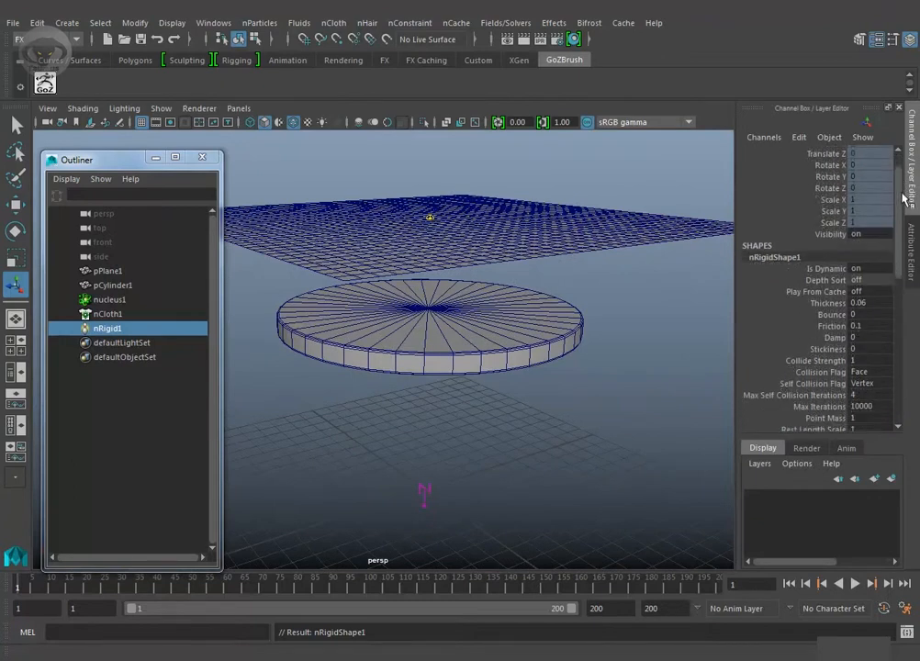
scroll(849, 275, down, 5)
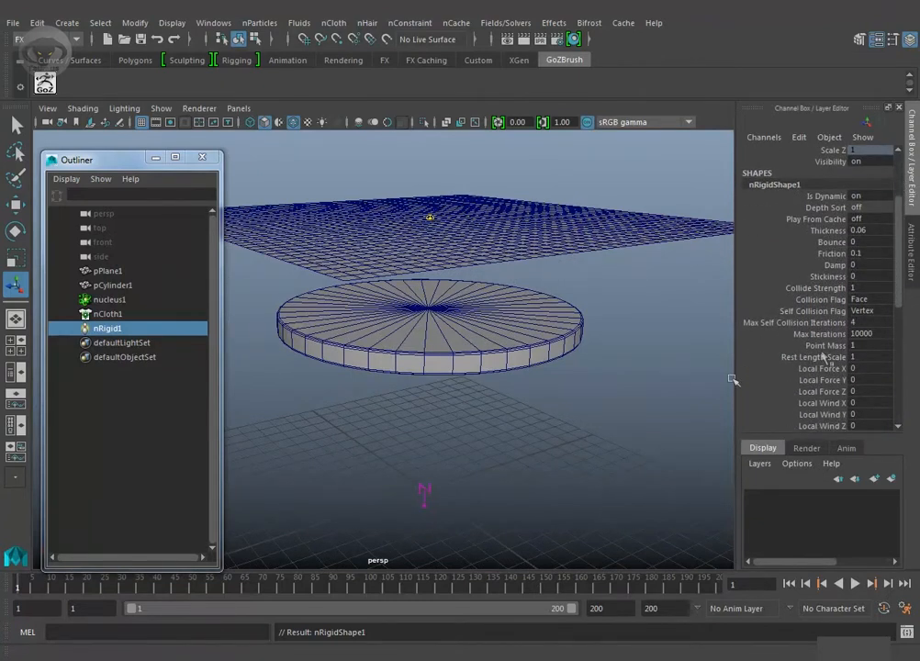
click(854, 585)
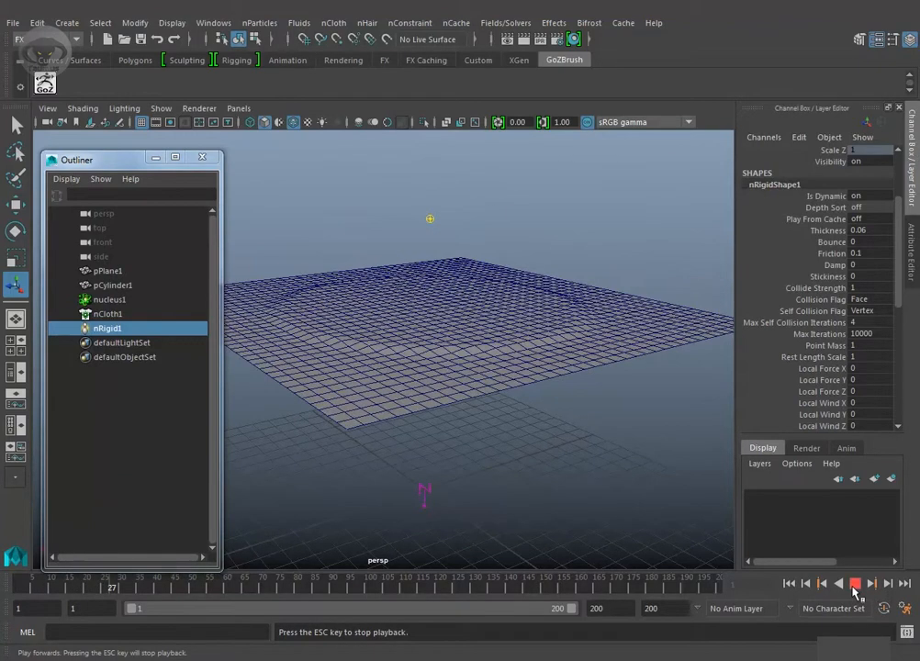
alt+drag(669, 467, 655, 485)
alt+right_drag(647, 327, 620, 329)
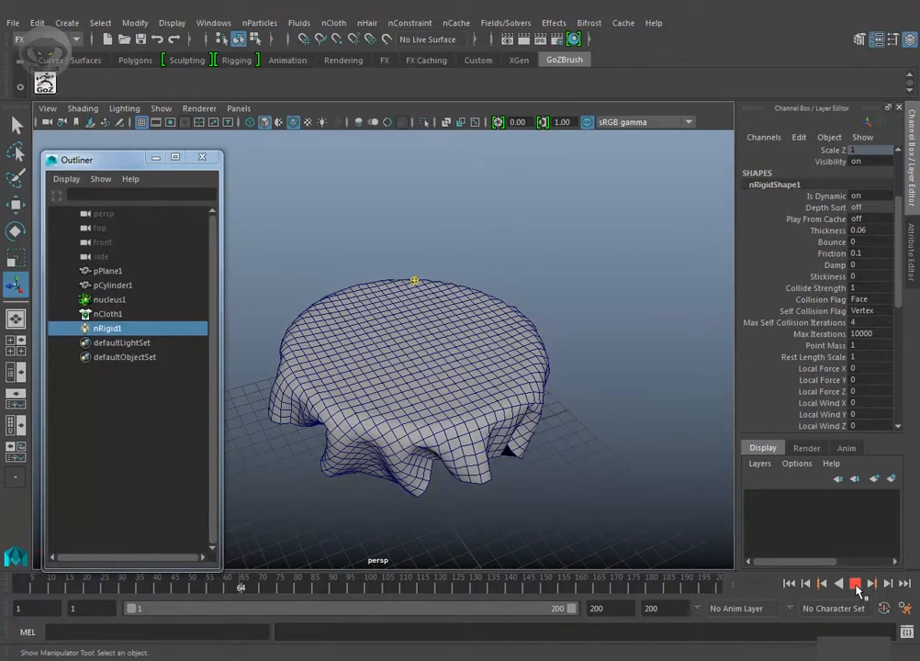
click(855, 584)
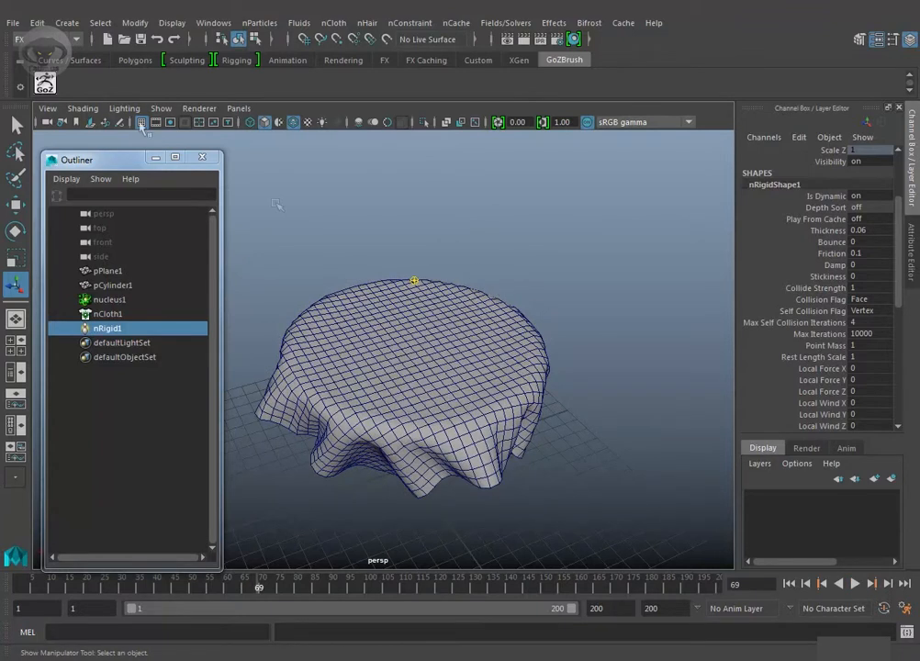
Step: Check the Time Slider preferences for playback speed Play every frame and maximum speed Real-time [24 fps], and save them
click(214, 23)
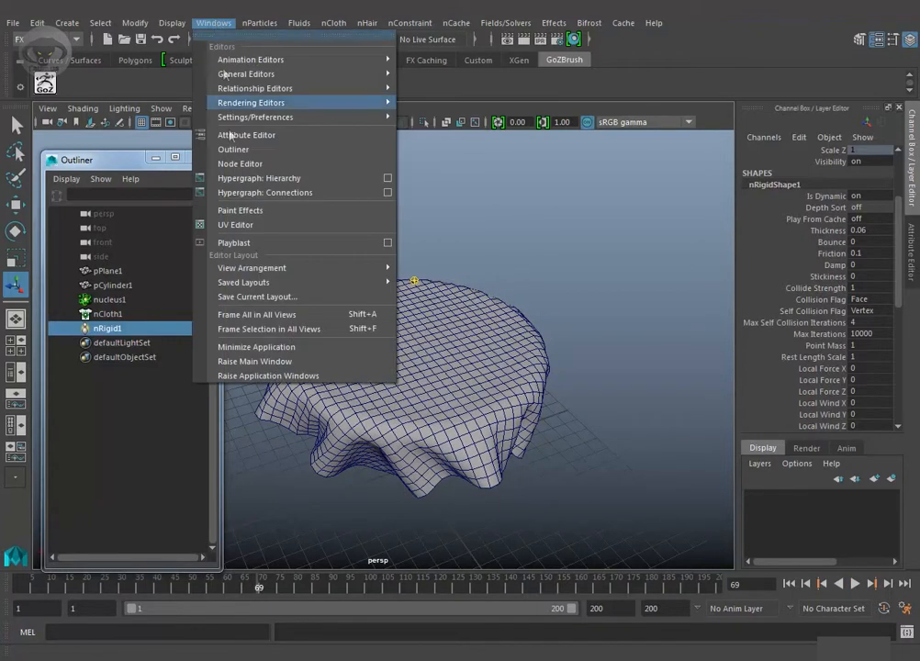
mouse_move(200, 117)
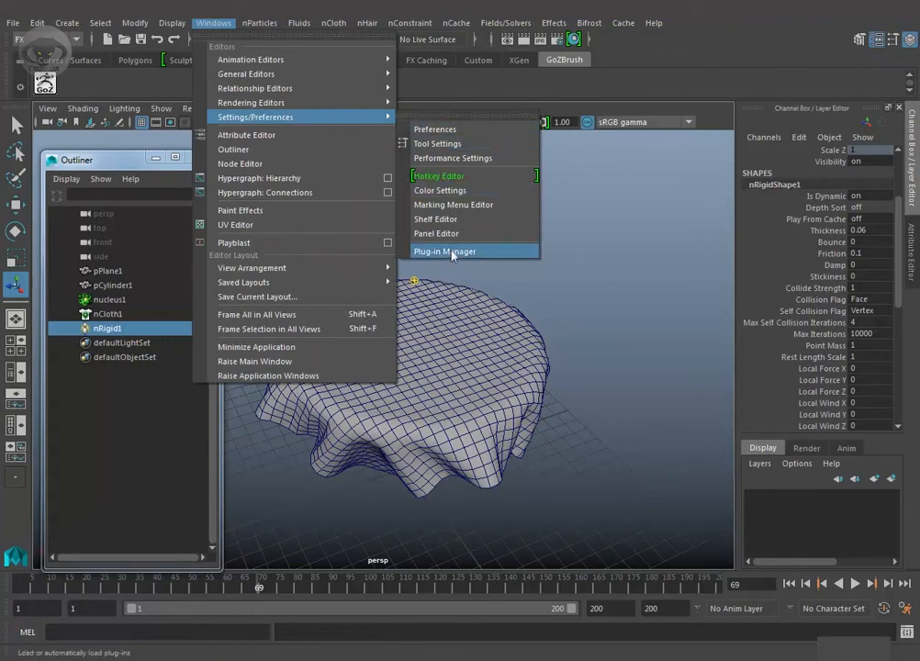
click(437, 131)
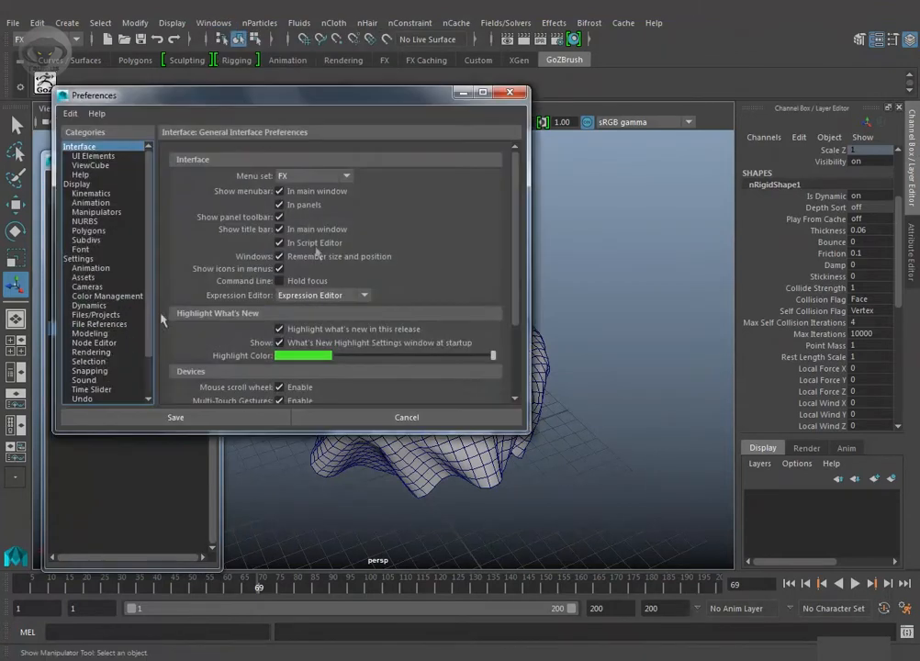
click(96, 390)
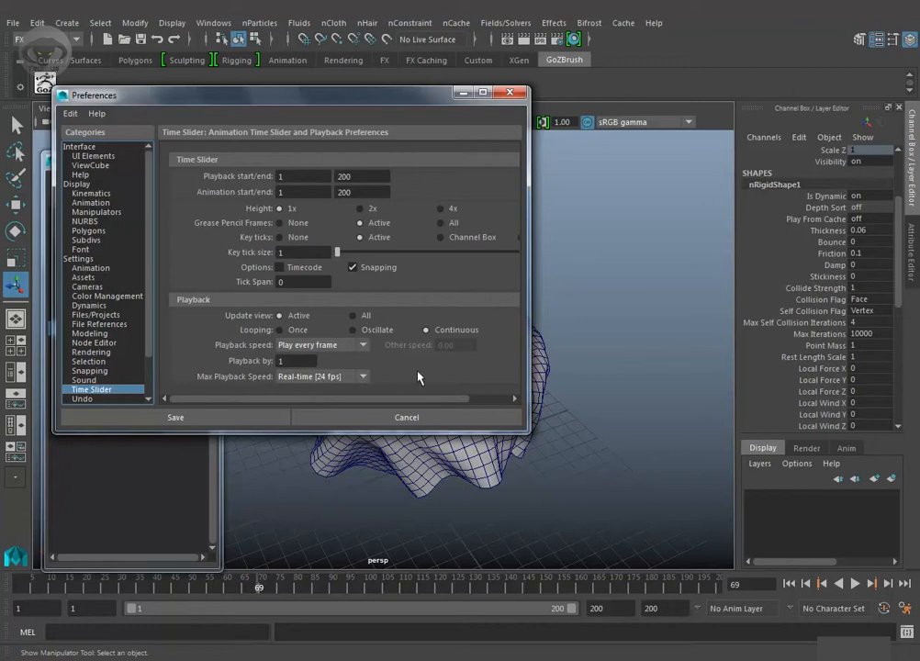
click(226, 419)
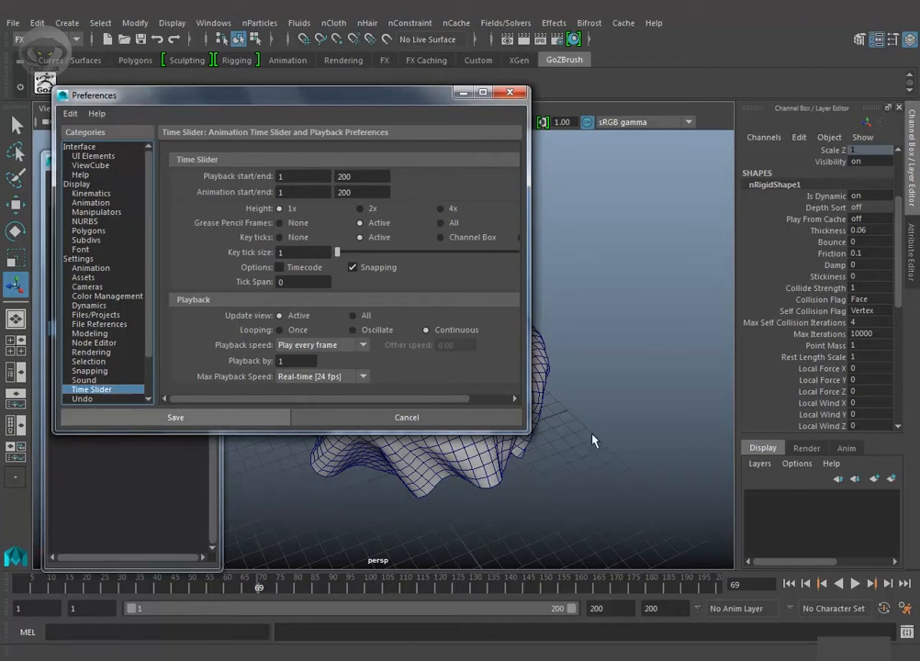
Step: Resume the cloth simulation, stop it around frame 122 and return to the first frame
click(855, 584)
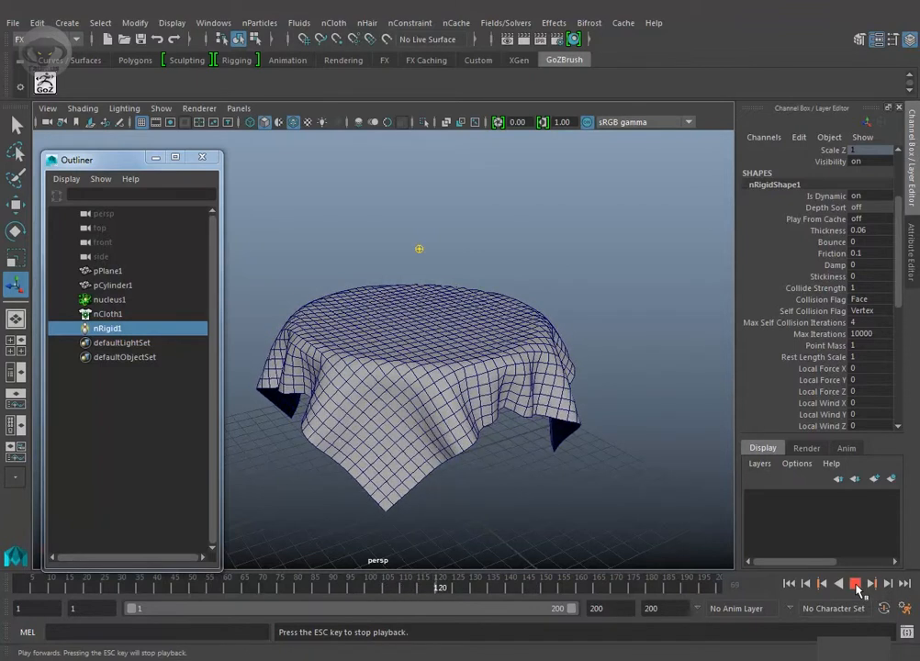
click(855, 584)
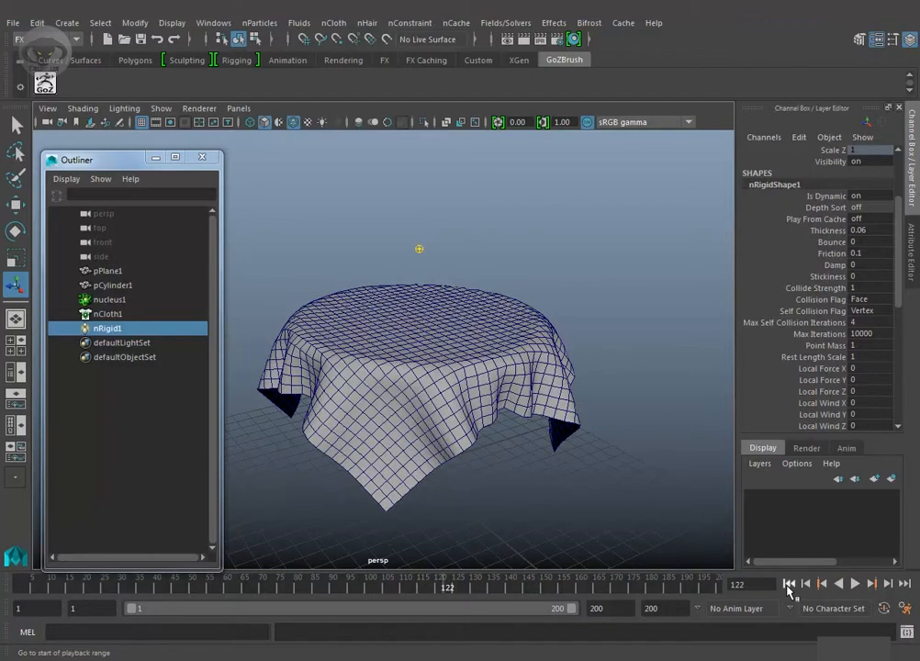
click(788, 585)
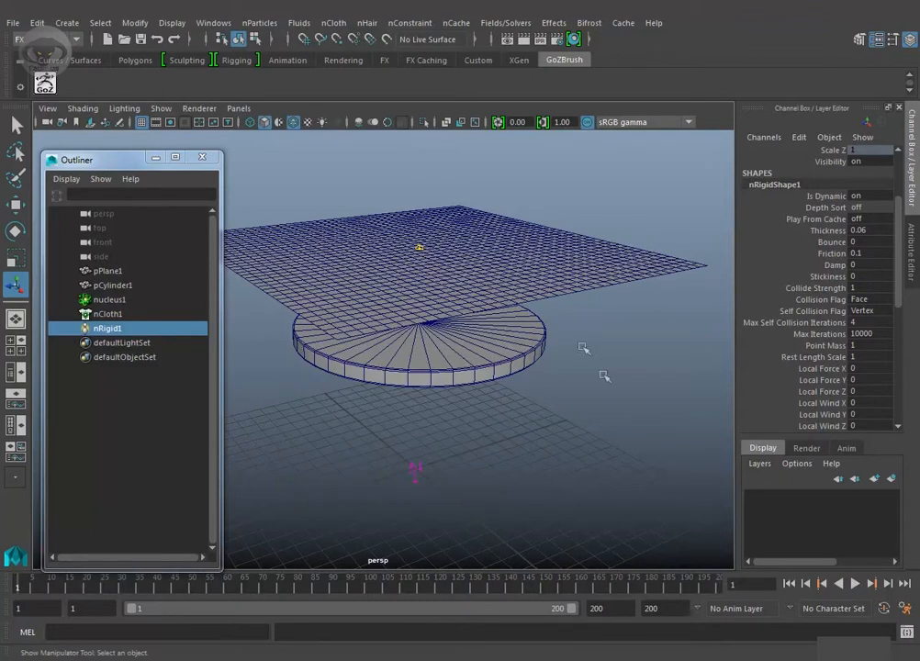
Step: Play the simulation from the first frame until the cloth drapes over the disc, stop at frame 142 and inspect the folds
alt+drag(606, 379, 630, 389)
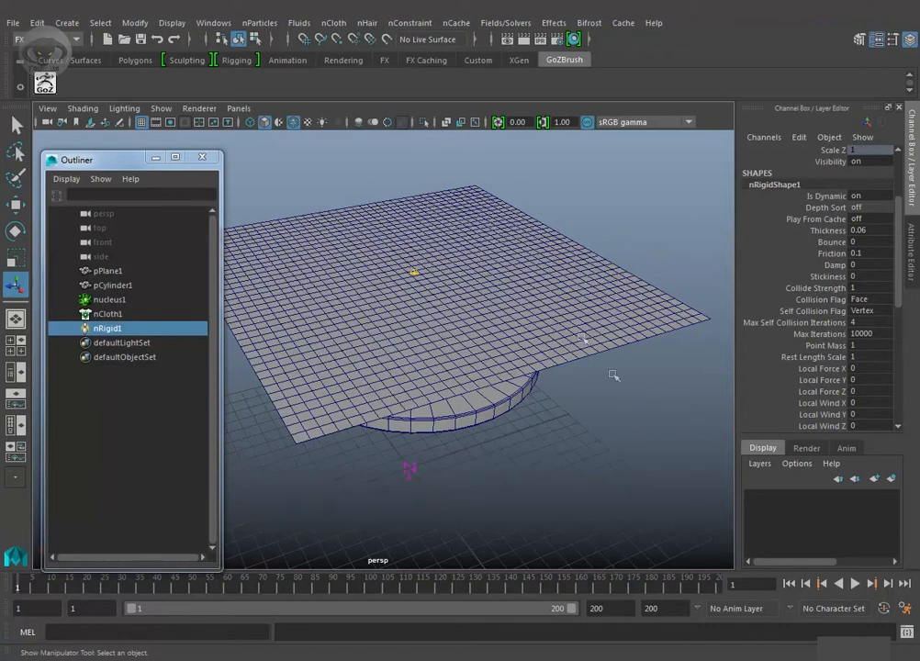
alt+drag(588, 386, 645, 432)
click(853, 585)
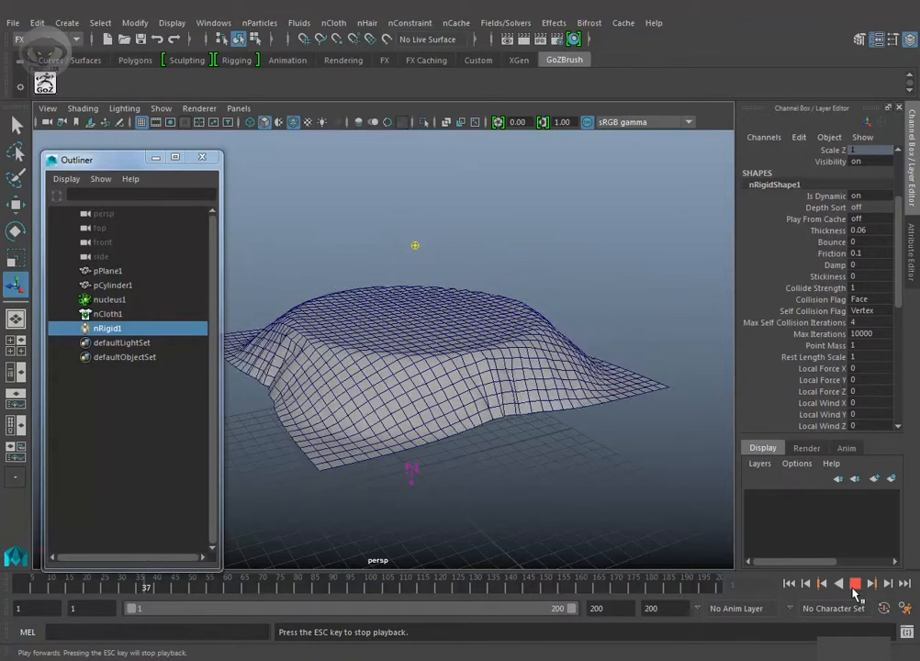
alt+drag(624, 454, 643, 489)
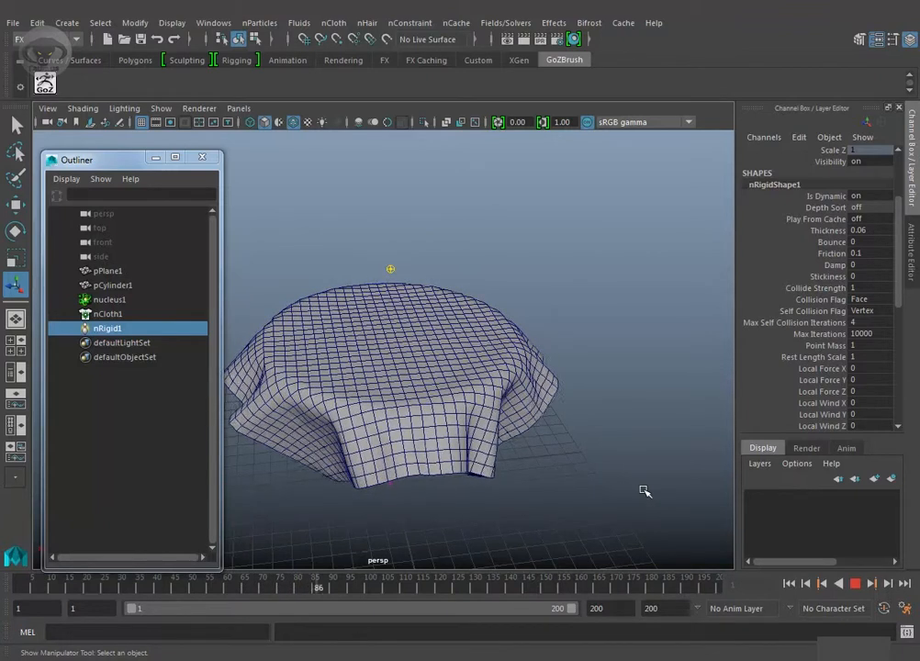
alt+drag(646, 491, 651, 441)
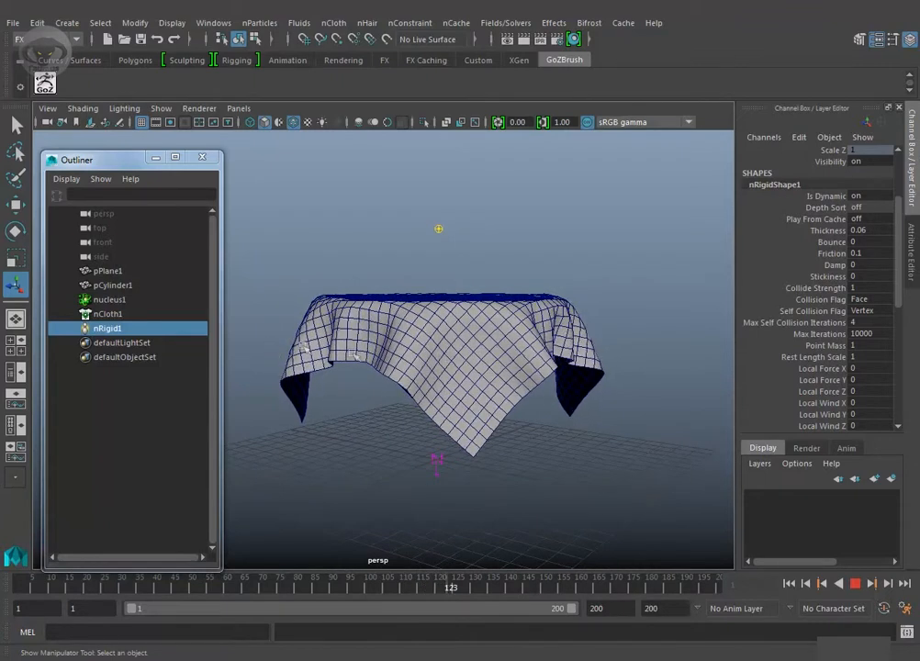
alt+drag(593, 382, 566, 391)
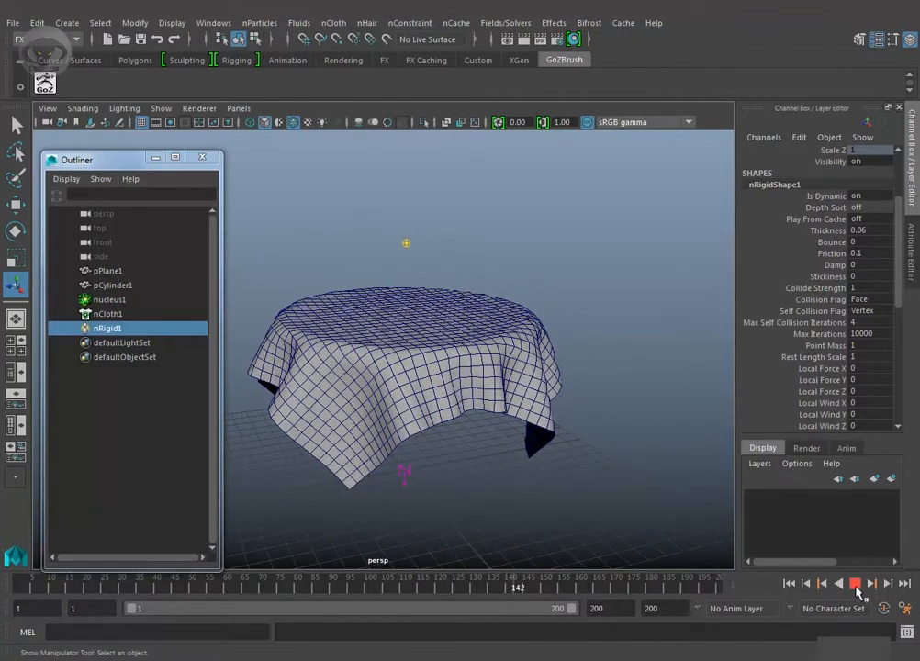
click(855, 585)
alt+drag(653, 457, 688, 435)
alt+drag(623, 427, 477, 346)
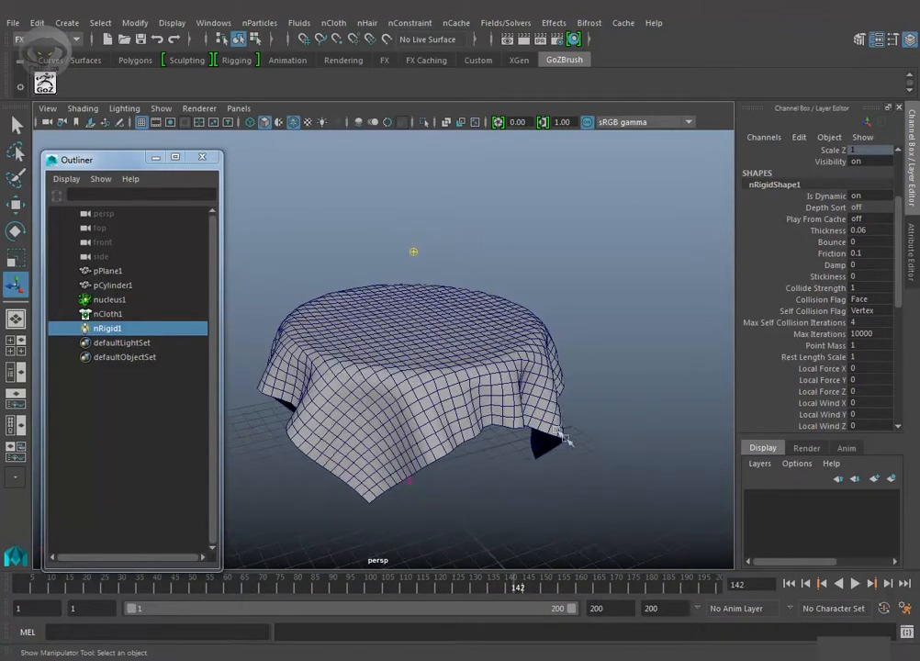
alt+drag(576, 423, 557, 419)
Step: Set the draped shape of the pPlane1 cloth at frame 142 as its initial state
click(543, 416)
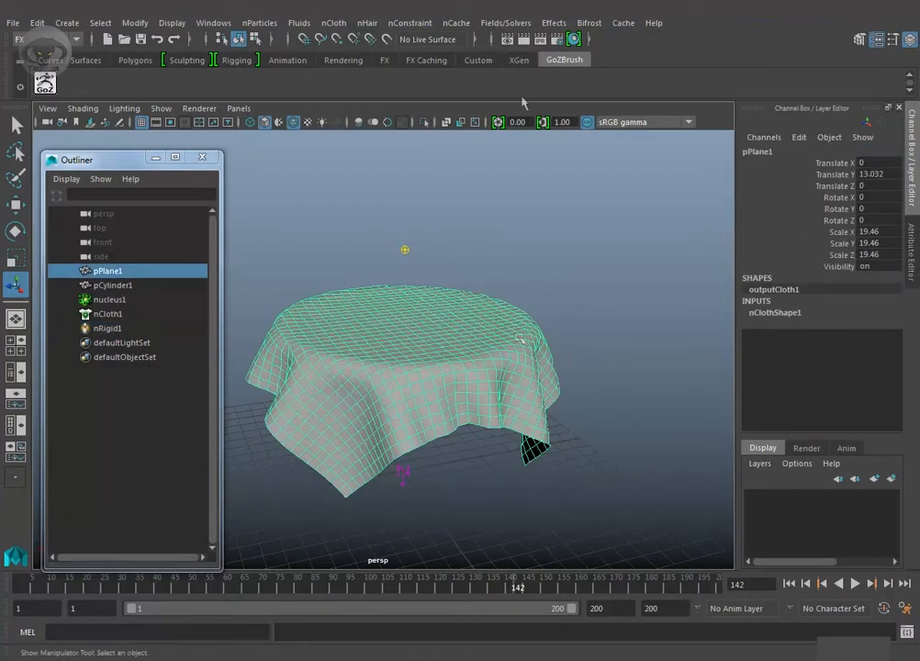
click(521, 24)
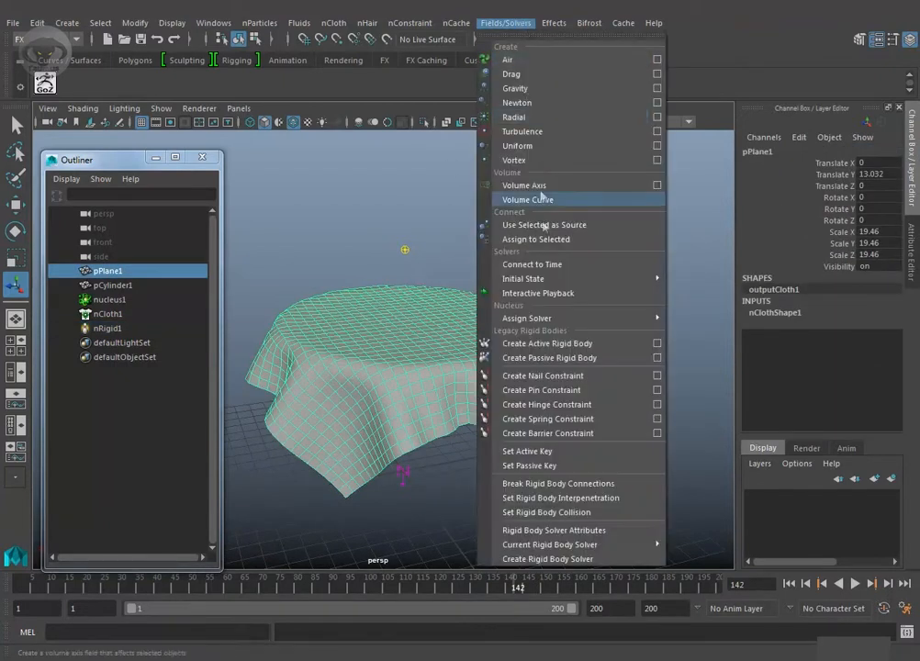
mouse_move(552, 280)
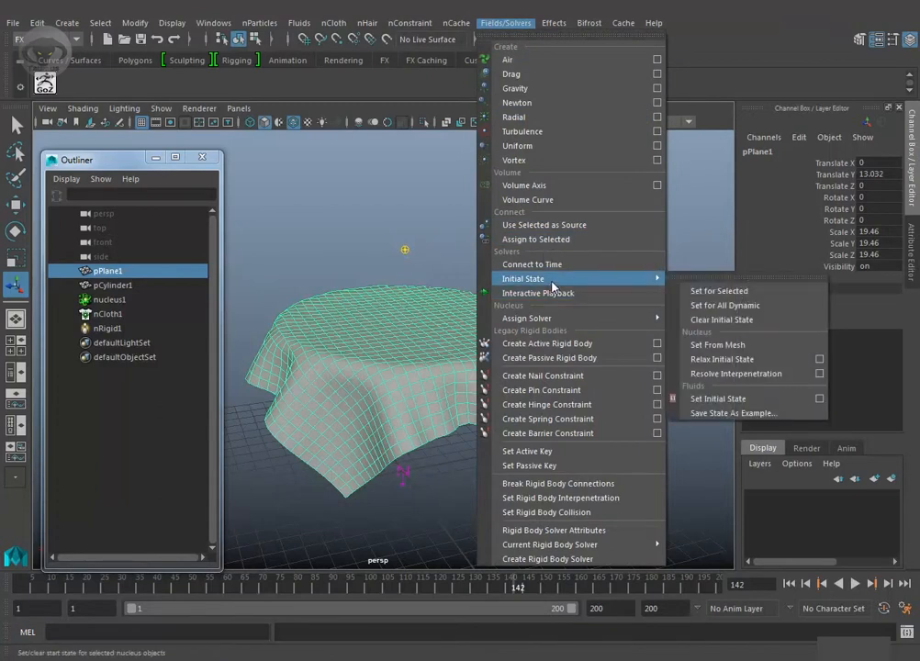
click(712, 296)
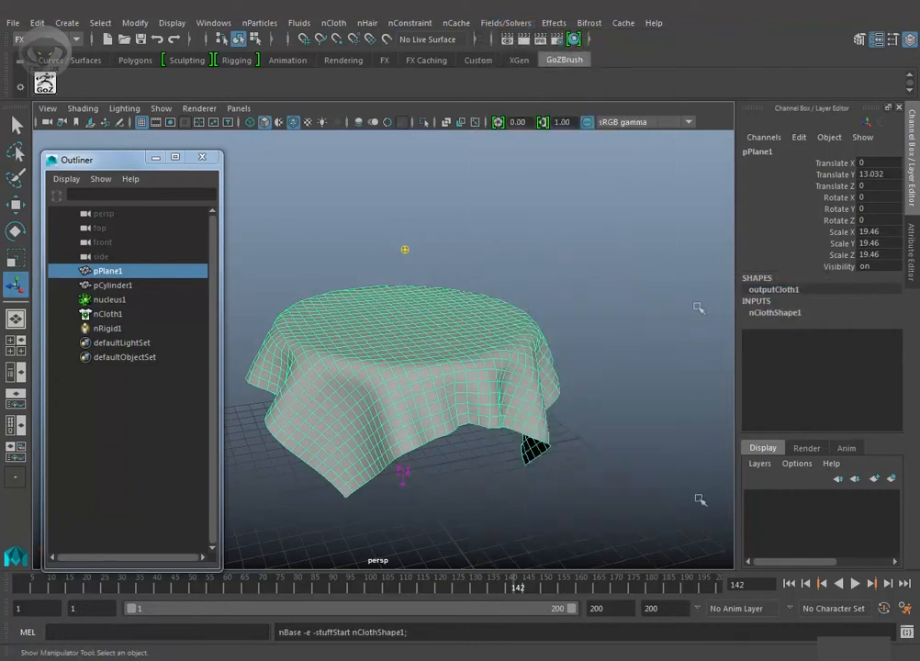
Step: Return to the first frame and play to frame 28 to check the simulation from the draped initial state
click(792, 584)
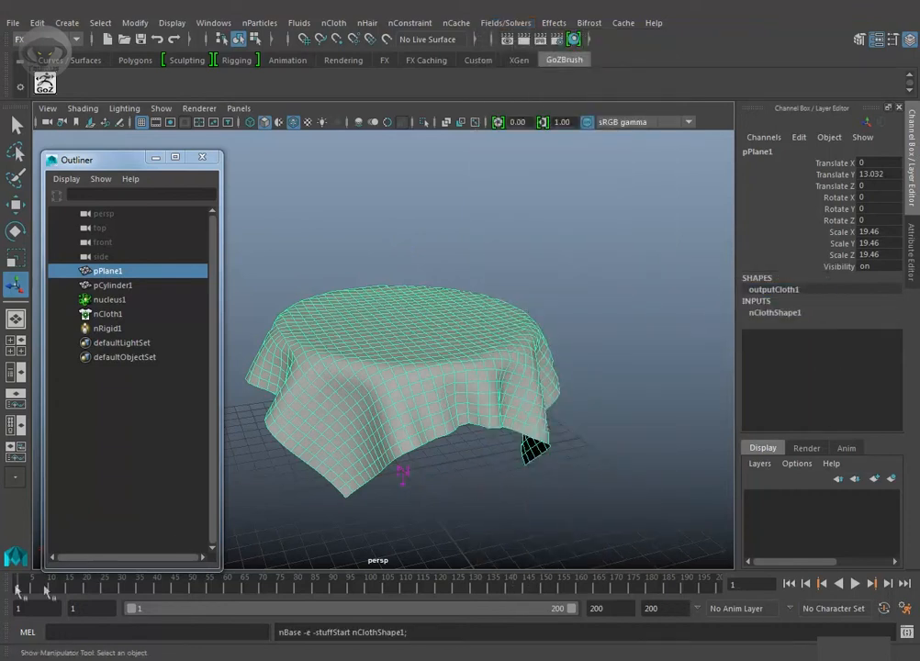
alt+drag(565, 411, 440, 394)
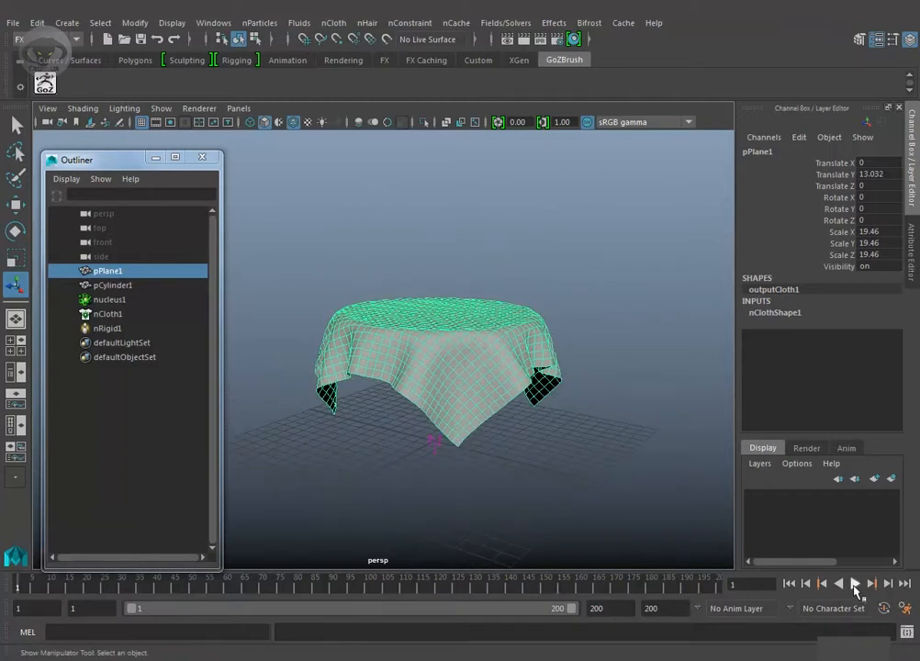
click(855, 584)
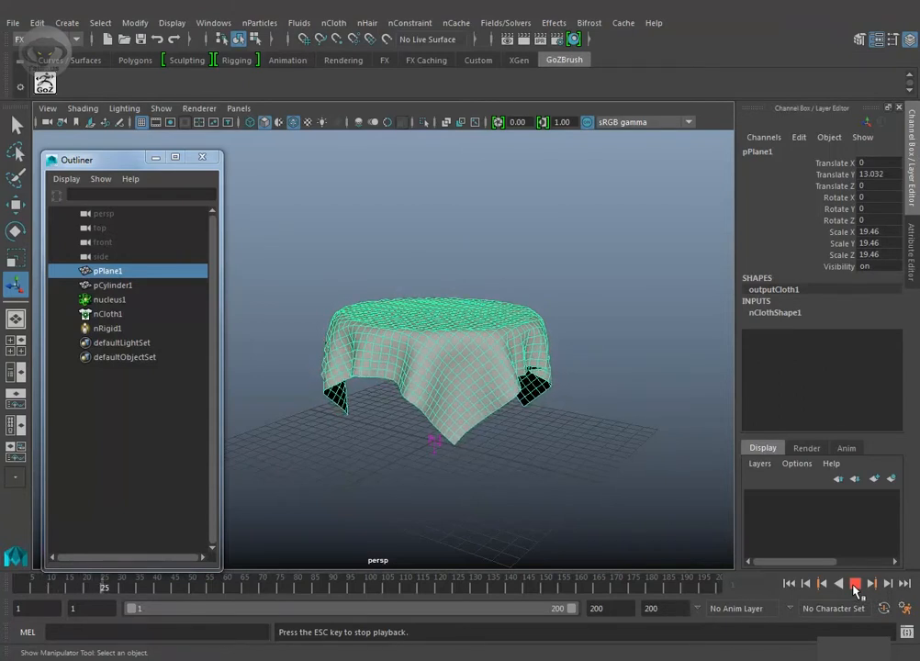
click(854, 588)
alt+drag(421, 319, 468, 359)
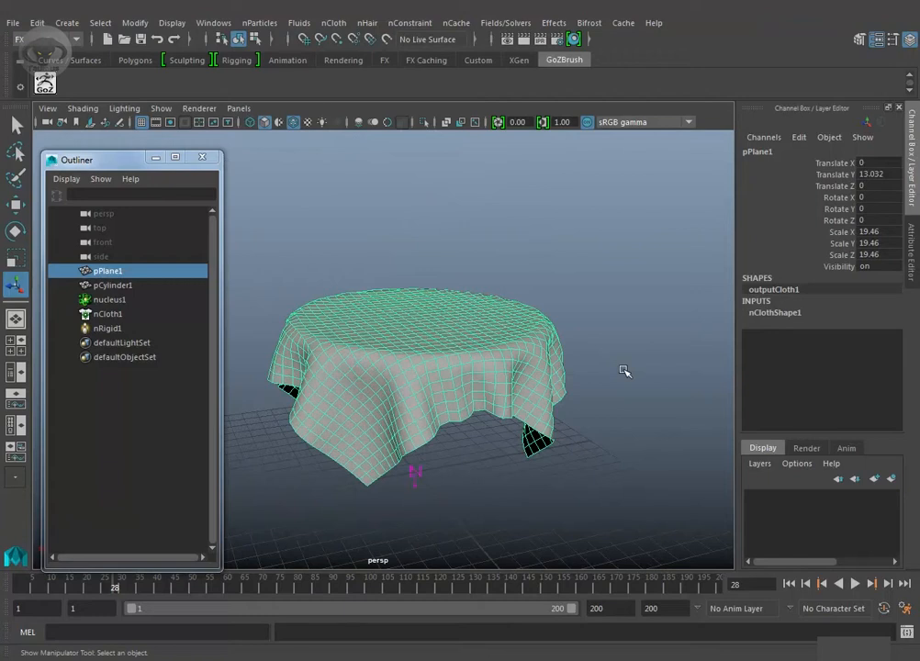
alt+drag(617, 368, 593, 332)
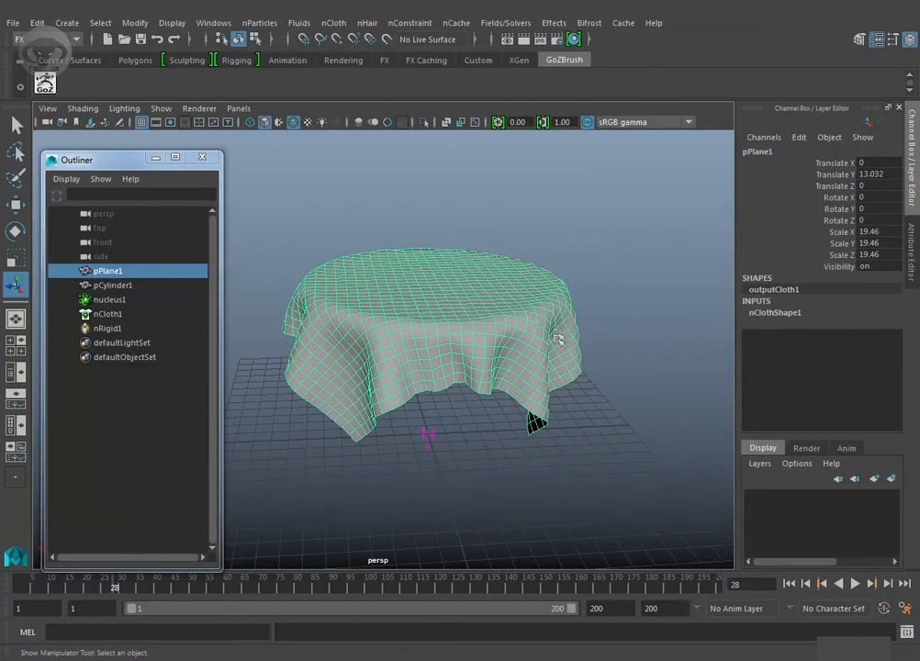
Step: Set the Wind Speed of the nucleus1 solver to 10.927
click(112, 300)
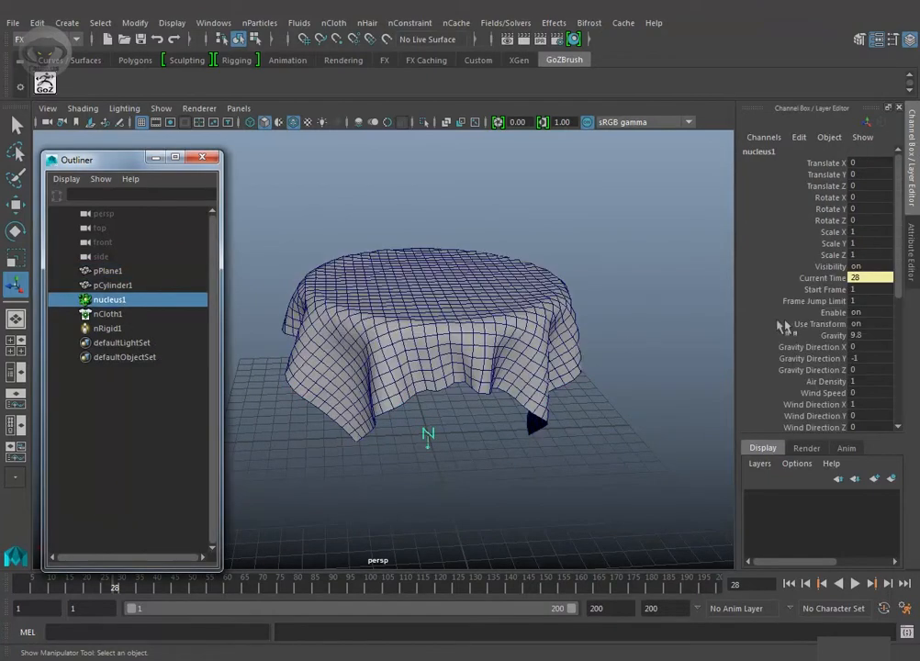
key(ctrl+a)
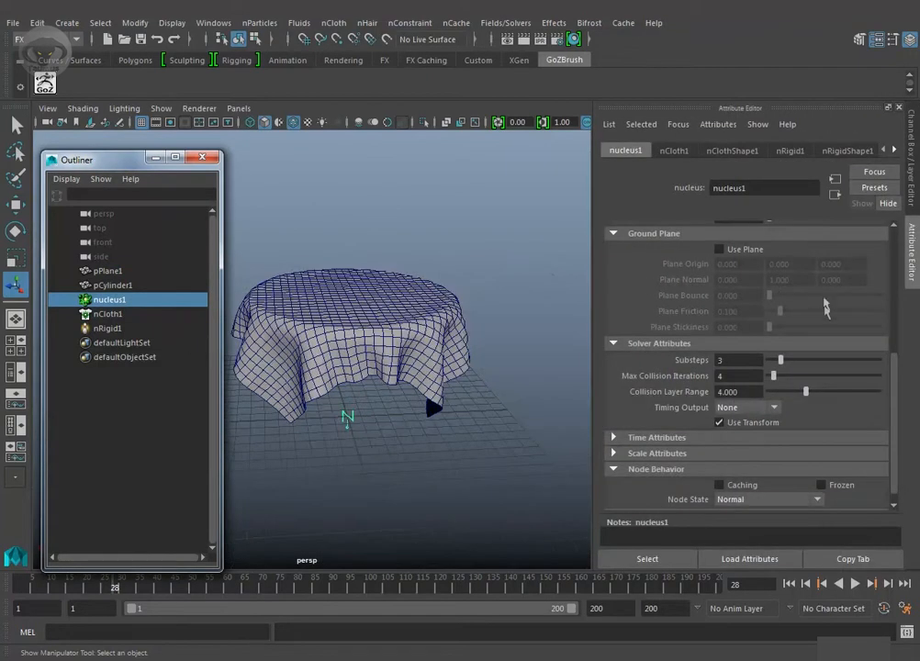
scroll(898, 381, up, 5)
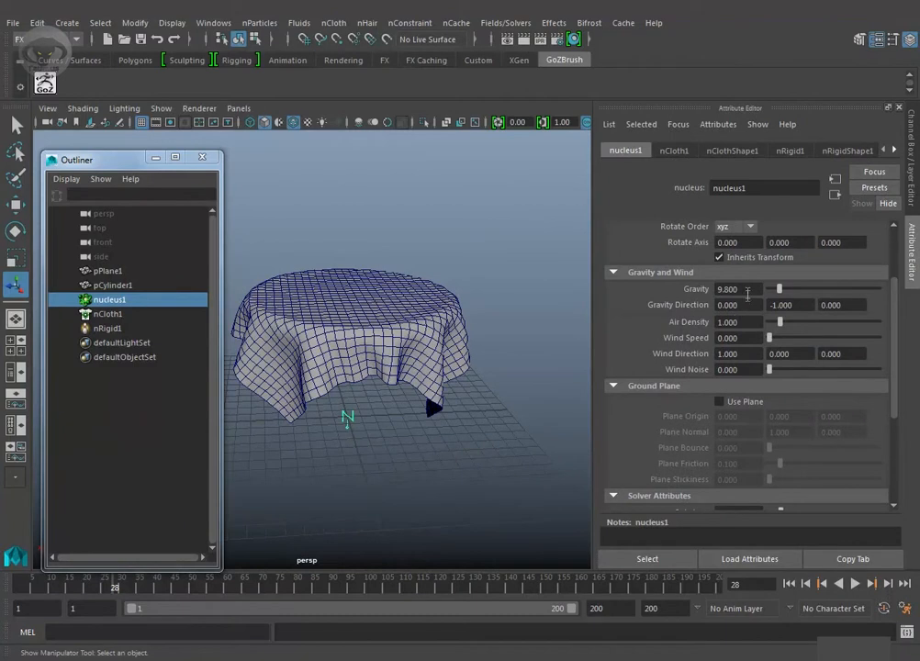
click(748, 292)
click(742, 338)
alt+drag(489, 415, 492, 416)
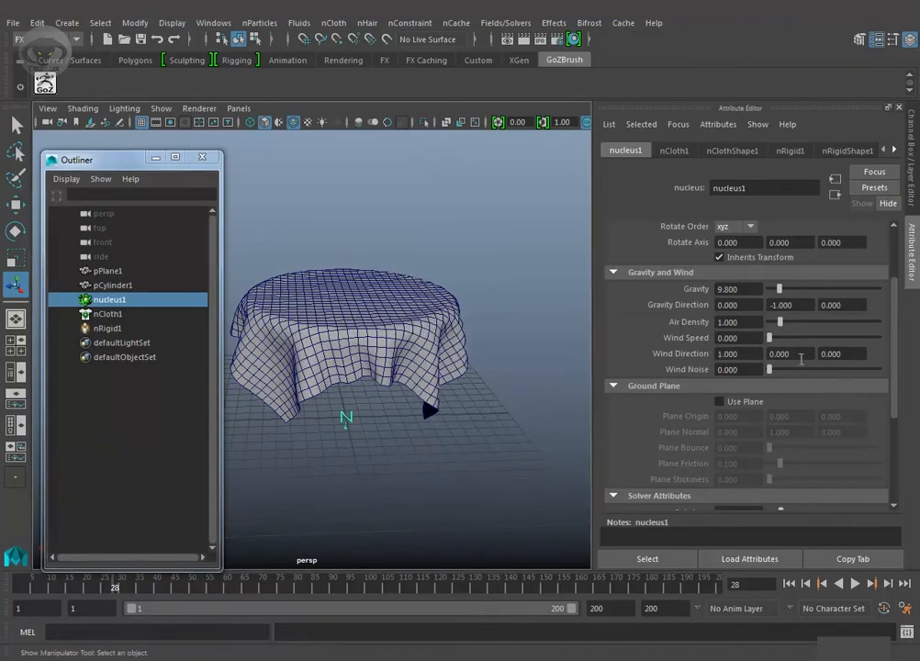
drag(772, 338, 793, 344)
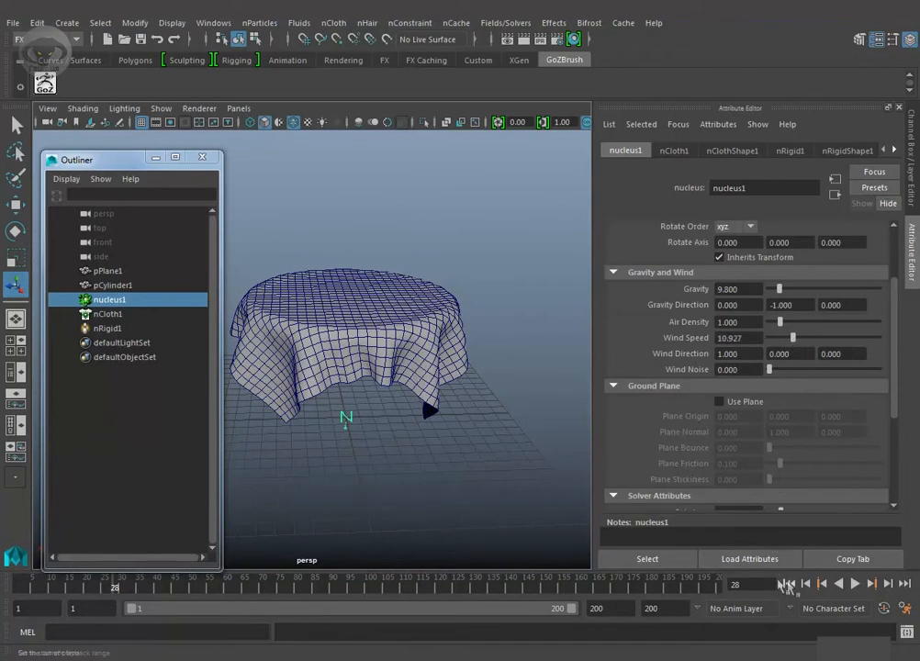
Step: Play the cloth simulation with wind, turn off the wireframe overlay on the shaded surfaces, and stop at frame 96
click(855, 585)
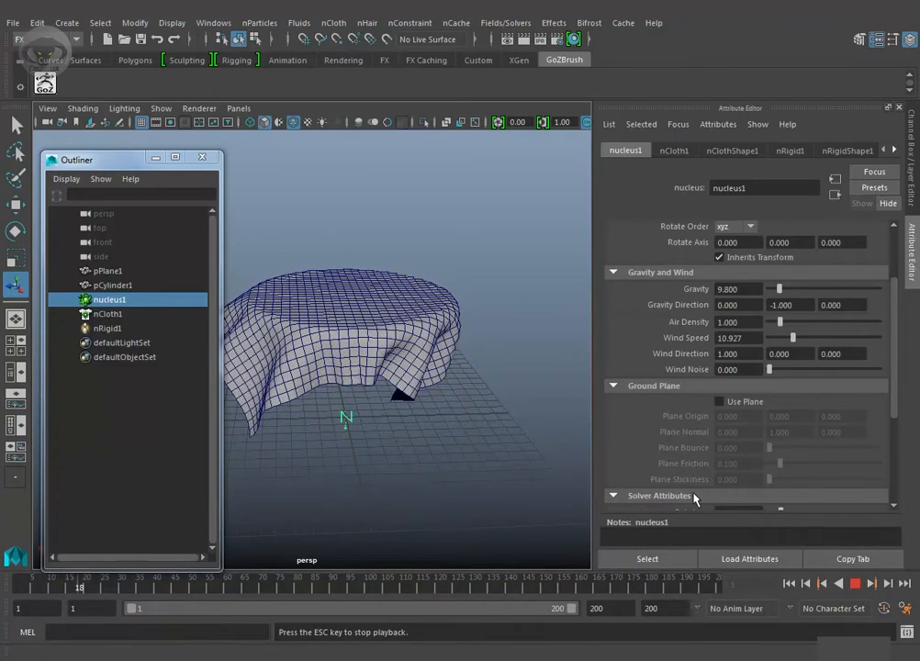
alt+drag(488, 407, 422, 422)
mouse_move(422, 421)
alt+right_down()
mouse_move(407, 419)
mouse_move(470, 427)
mouse_move(383, 417)
mouse_move(405, 415)
alt+right_up()
alt+middle_drag(407, 415, 453, 414)
alt+right_drag(433, 394, 473, 408)
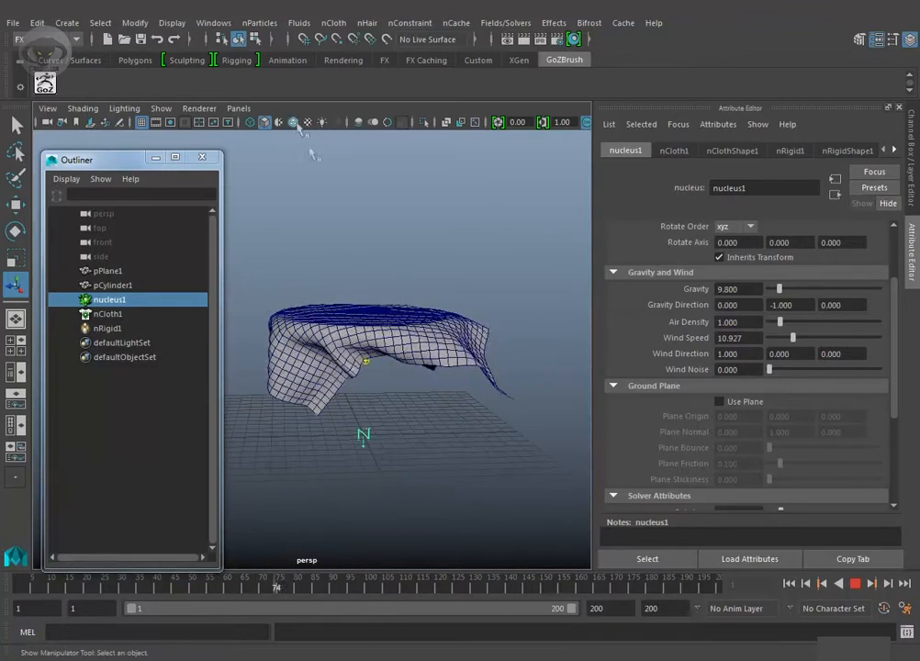
click(293, 123)
alt+drag(485, 432, 499, 434)
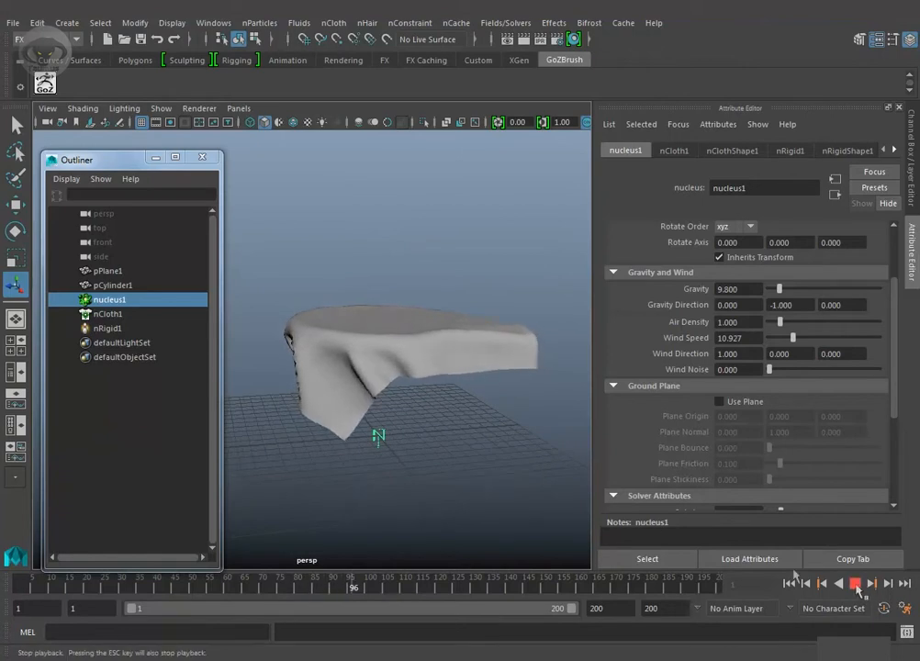
click(857, 586)
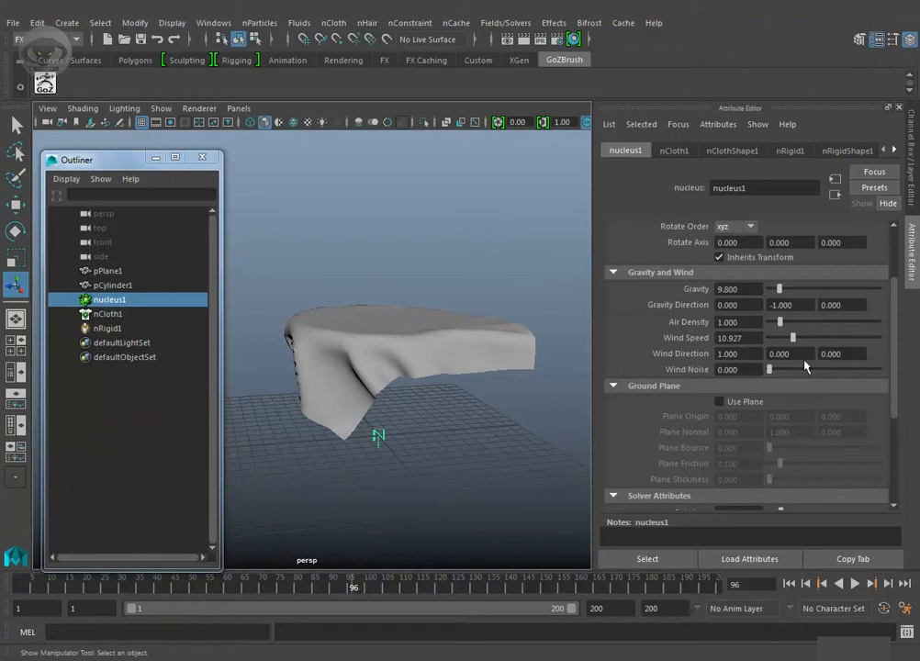
Step: Change the Wind Direction of nucleus1 to 0, 1, 0
click(741, 354)
click(742, 354)
drag(133, 161, 325, 504)
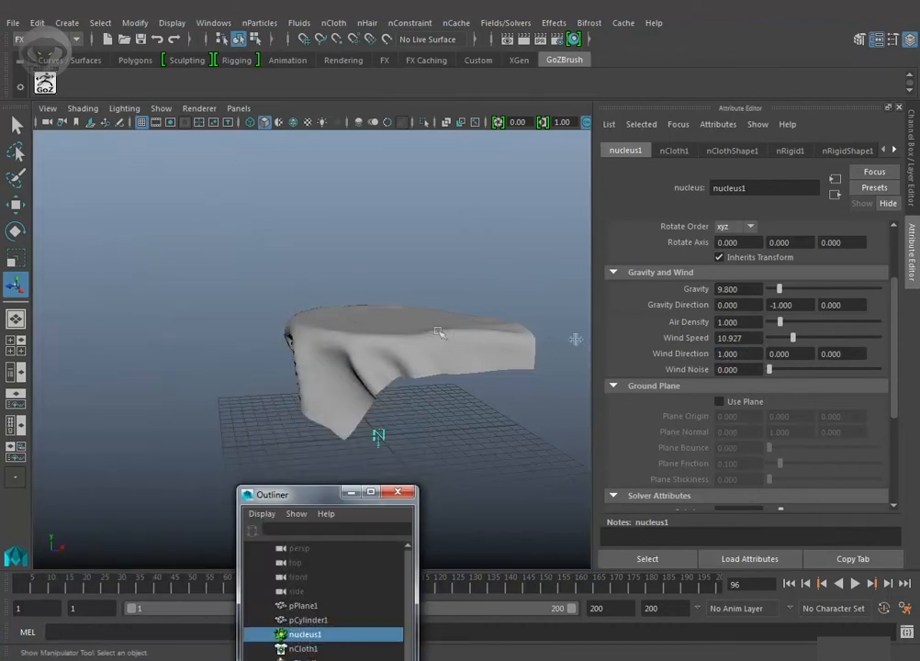
drag(744, 355, 623, 374)
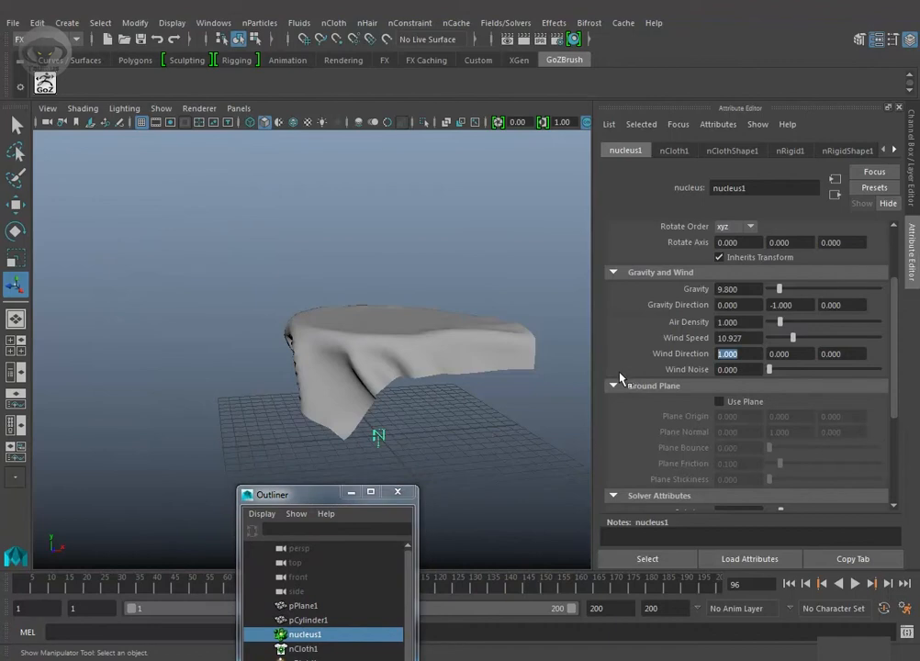
text(0)
key(Return)
drag(798, 354, 662, 362)
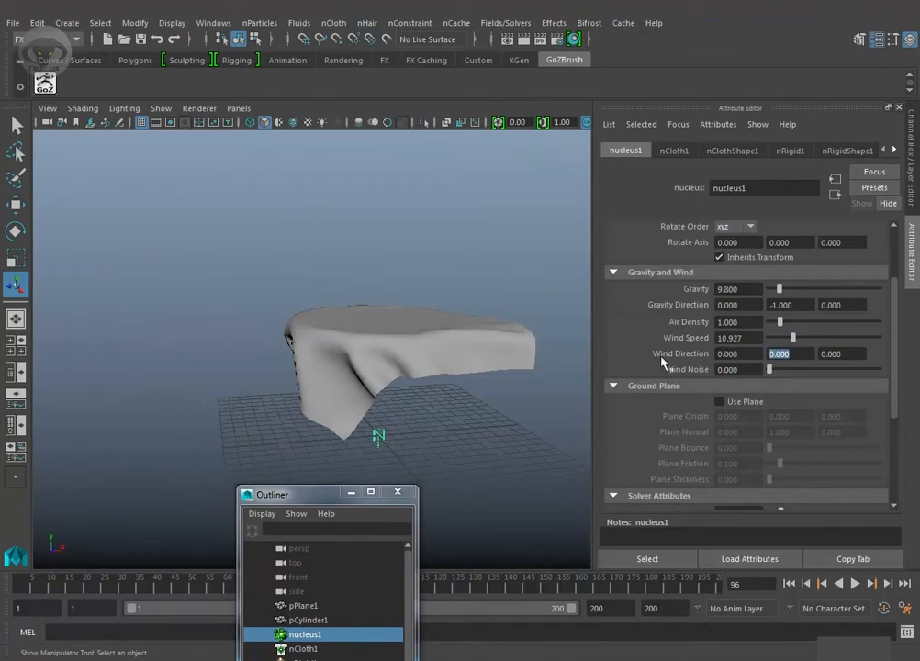
text(1)
Step: Play the upward-wind simulation from the first frame to about frame 140 and return to the first frame
click(789, 584)
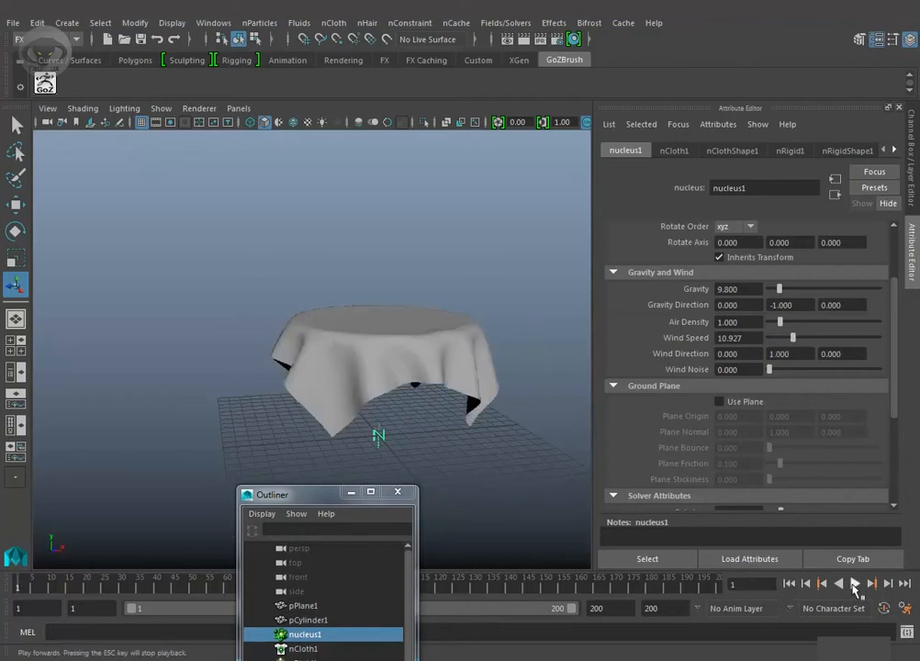
click(855, 585)
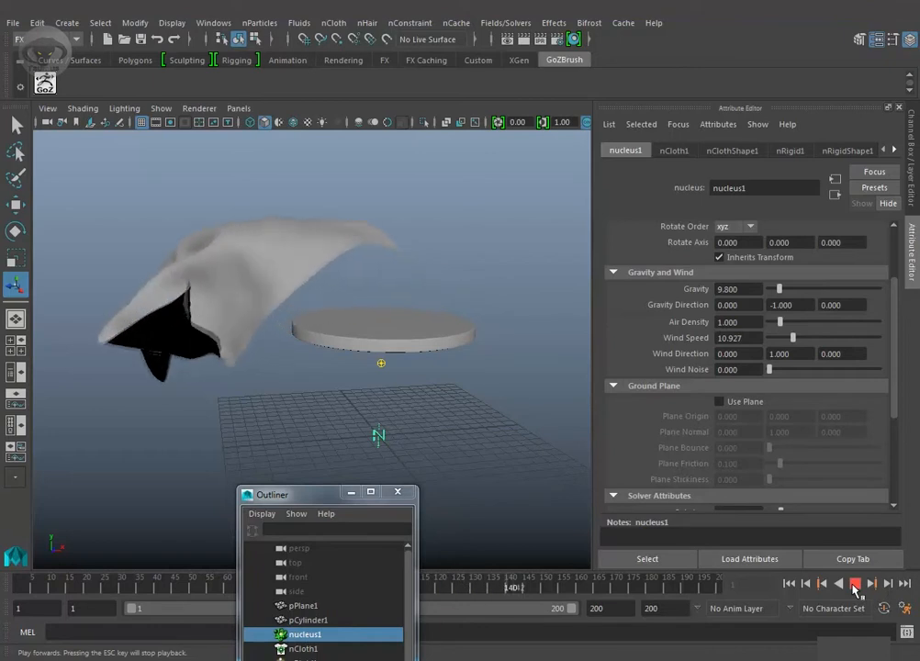
click(854, 585)
click(790, 586)
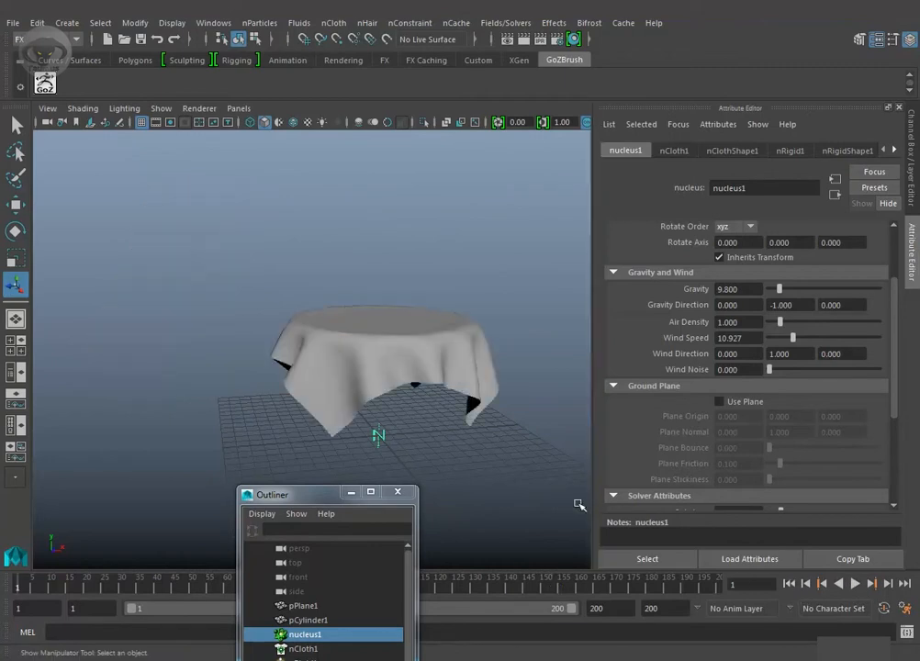
Step: Examine the draped cloth's folds and hanging corners from several angles at the first frame
alt+drag(530, 374, 485, 337)
alt+right_drag(484, 336, 497, 370)
alt+middle_drag(496, 370, 476, 368)
alt+drag(476, 369, 498, 373)
alt+right_drag(498, 372, 494, 379)
alt+drag(493, 378, 446, 388)
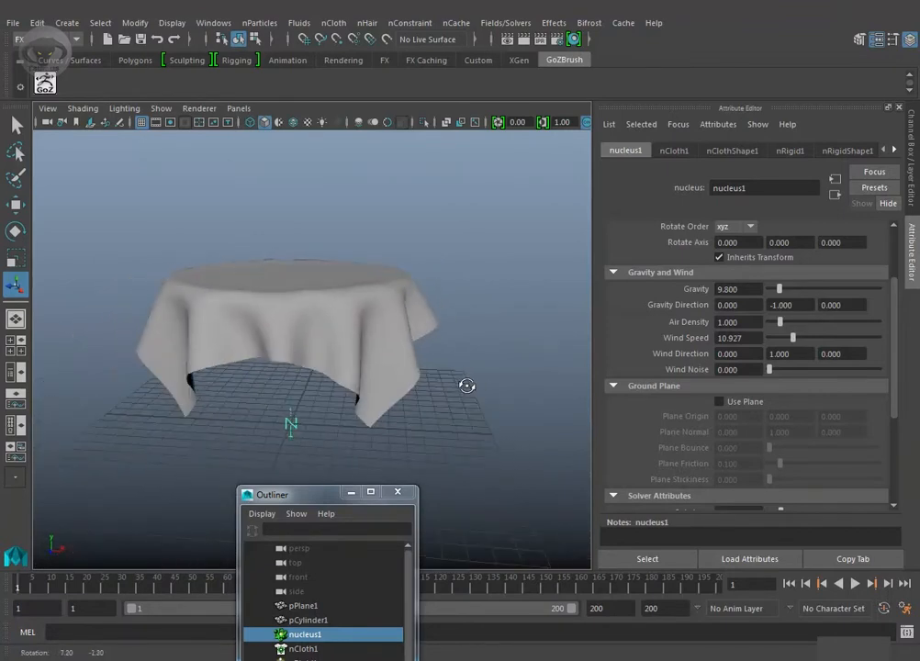
alt+drag(448, 389, 340, 398)
alt+middle_drag(341, 397, 400, 404)
alt+right_drag(394, 436, 358, 418)
alt+drag(397, 421, 468, 392)
alt+middle_drag(469, 392, 474, 407)
alt+drag(440, 371, 488, 391)
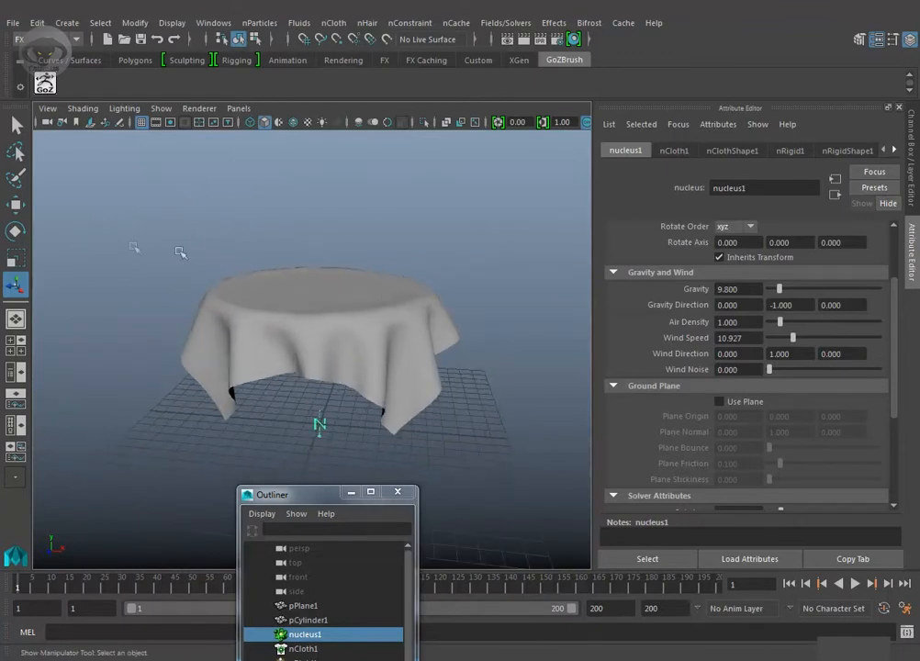
Step: Pin the vertices at the tip of the cloth's front hanging corner with a Transform Constraint
alt+drag(462, 400, 348, 389)
alt+right_drag(404, 437, 417, 449)
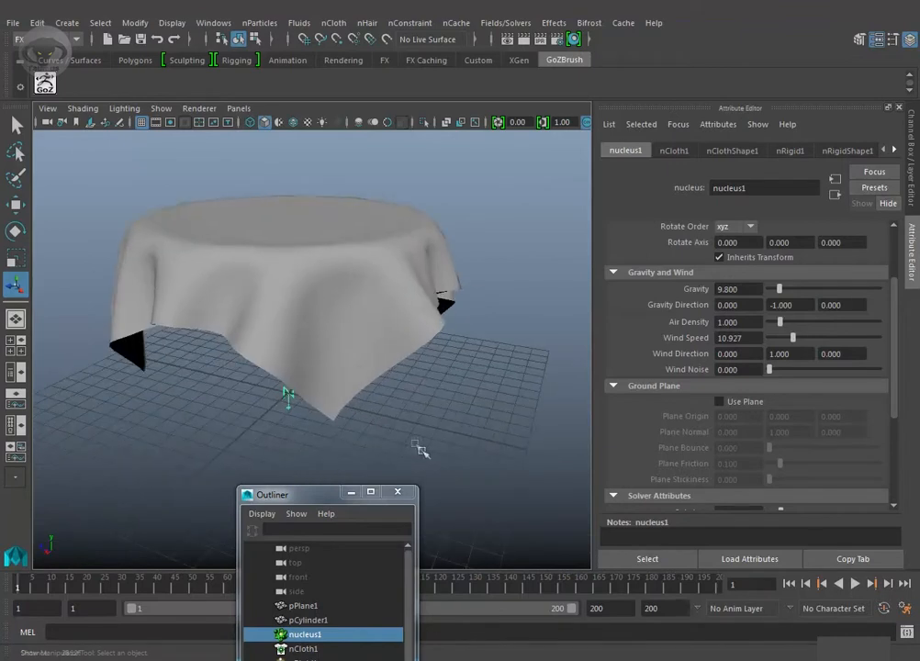
click(362, 393)
right_drag(348, 377, 281, 235)
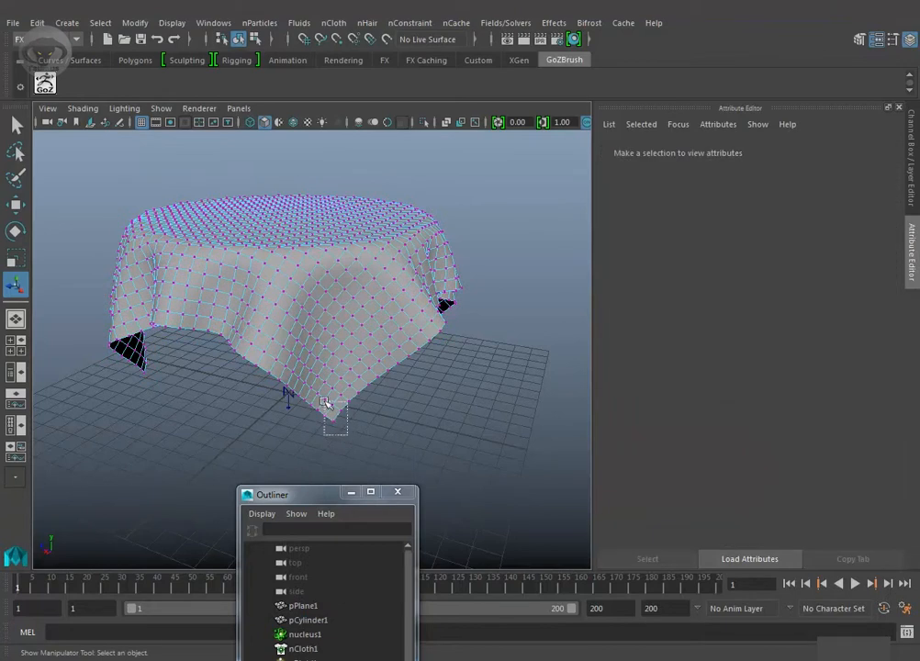
drag(320, 399, 317, 394)
alt+drag(370, 437, 468, 435)
click(349, 437)
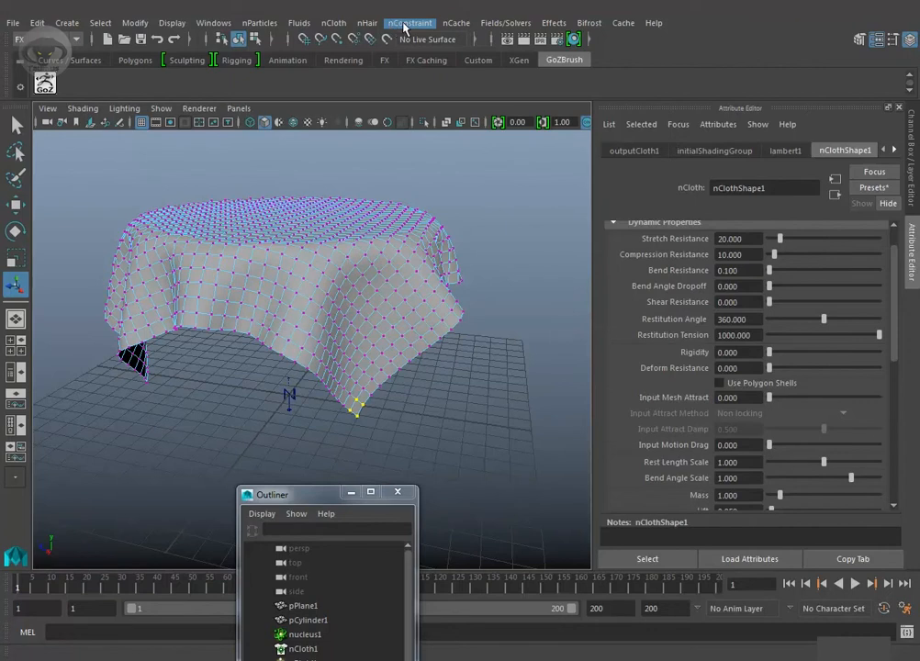
click(405, 24)
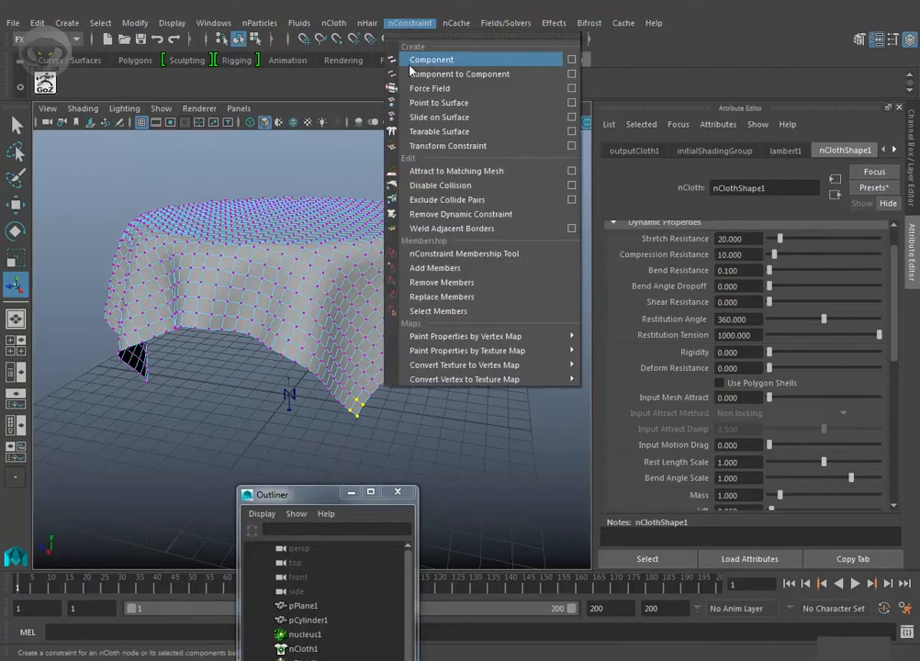
click(431, 145)
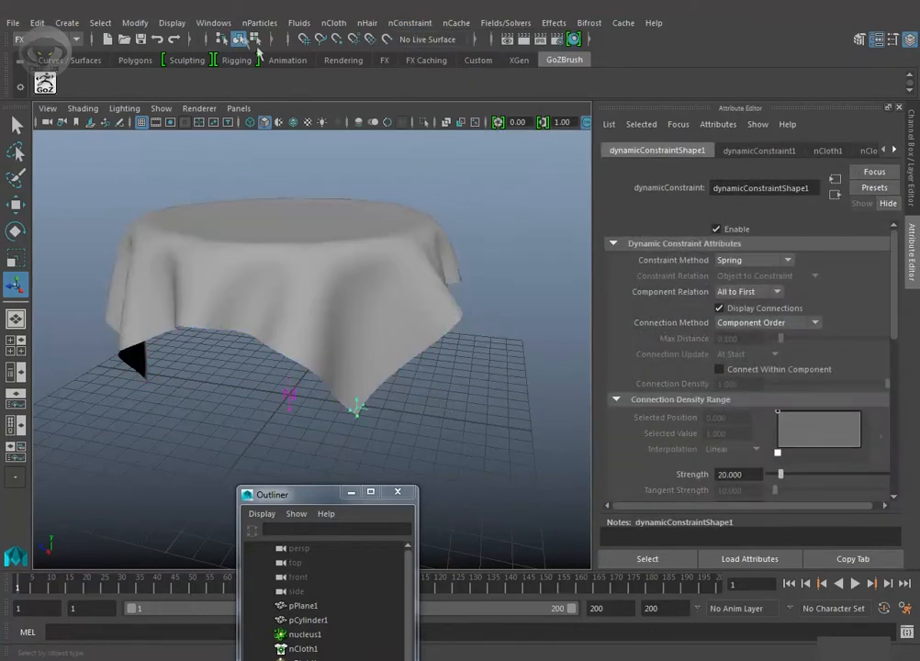
Step: Bring the Outliner fully into view so the scene's nodes are listed
click(213, 23)
click(260, 156)
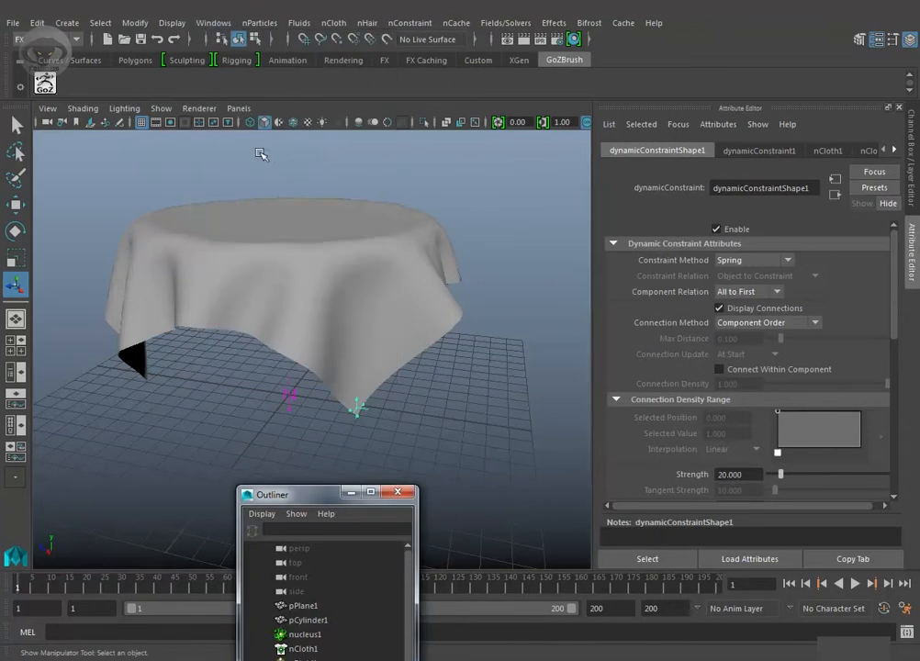
drag(328, 501, 153, 201)
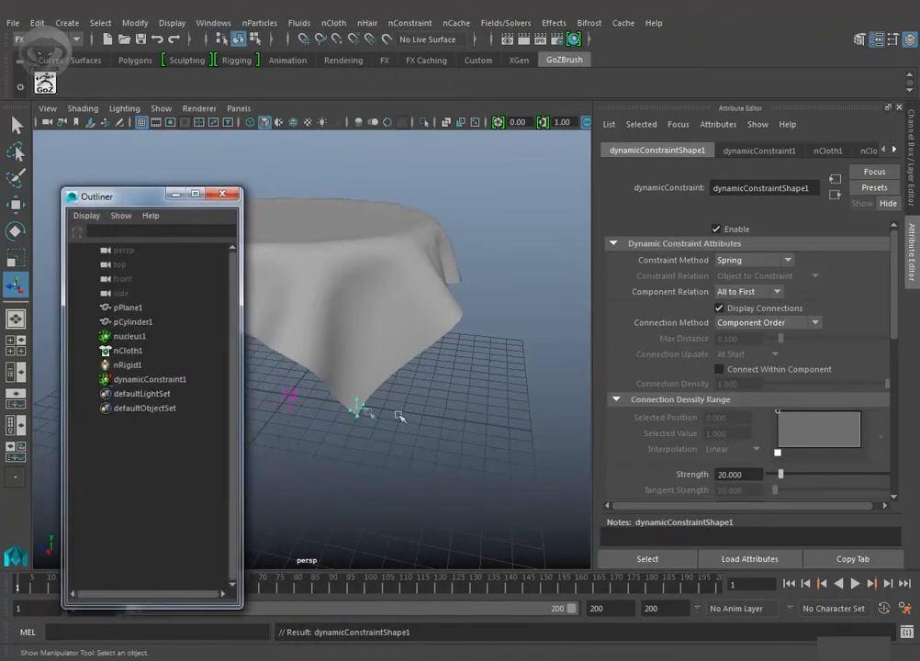
Step: Play the wind simulation with the pinned cloth corner, stop at frame 162 and return to the first frame
alt+drag(422, 423, 500, 404)
click(855, 583)
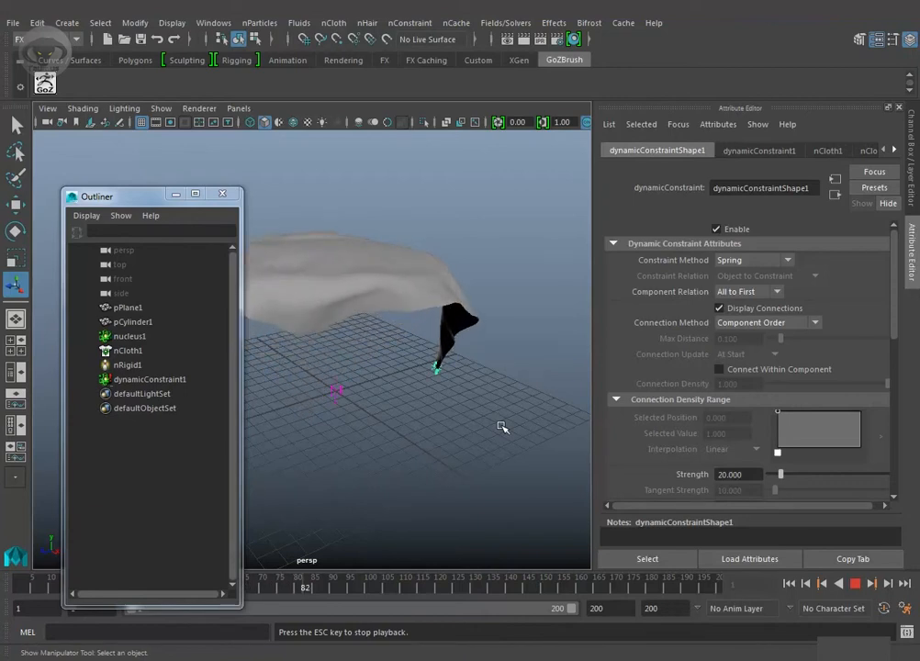
alt+drag(498, 425, 464, 434)
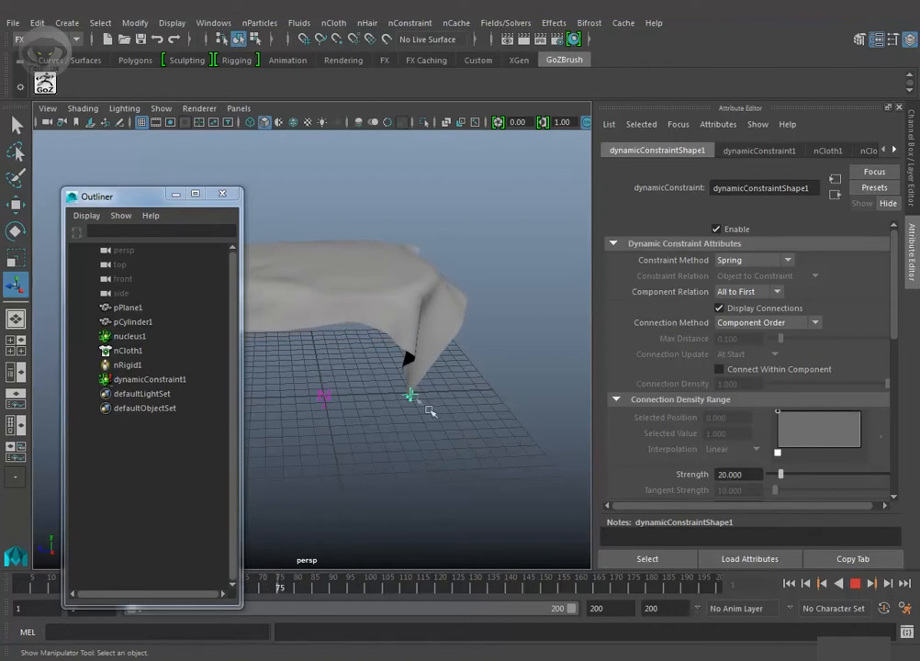
alt+drag(489, 432, 445, 427)
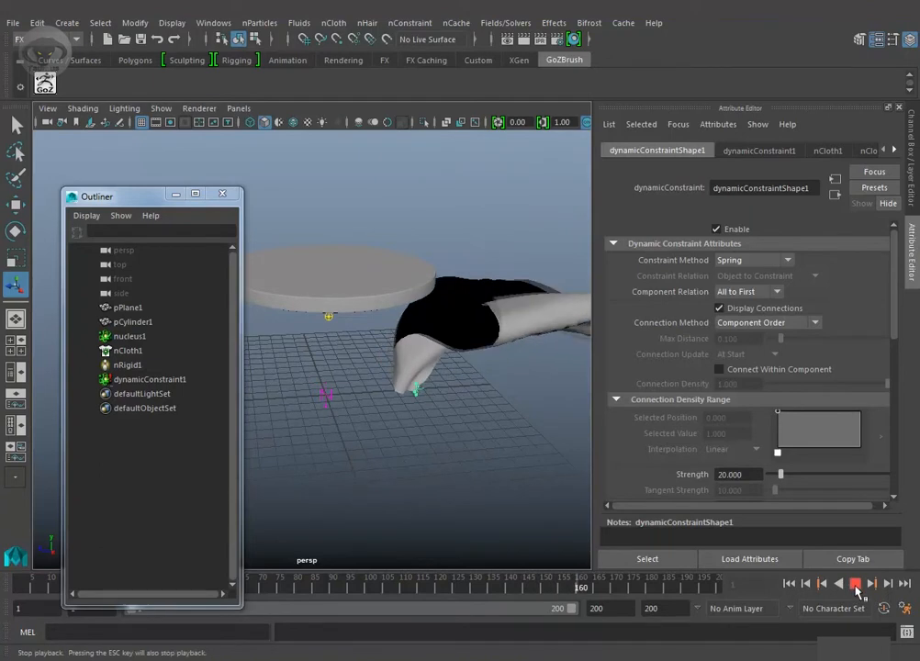
click(854, 584)
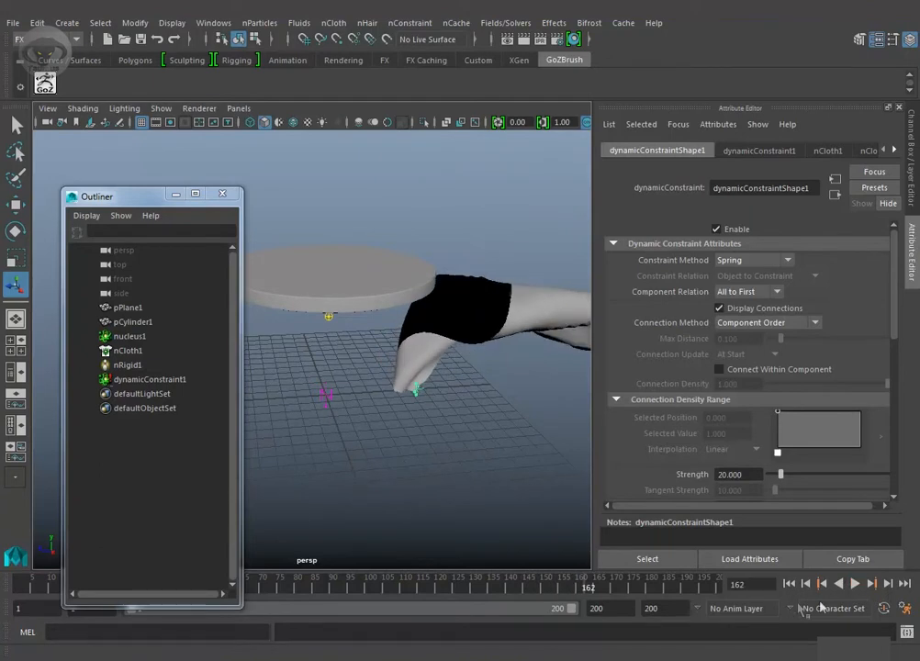
click(787, 584)
Step: Delete dynamicConstraint1 from the scene
alt+drag(432, 426, 254, 429)
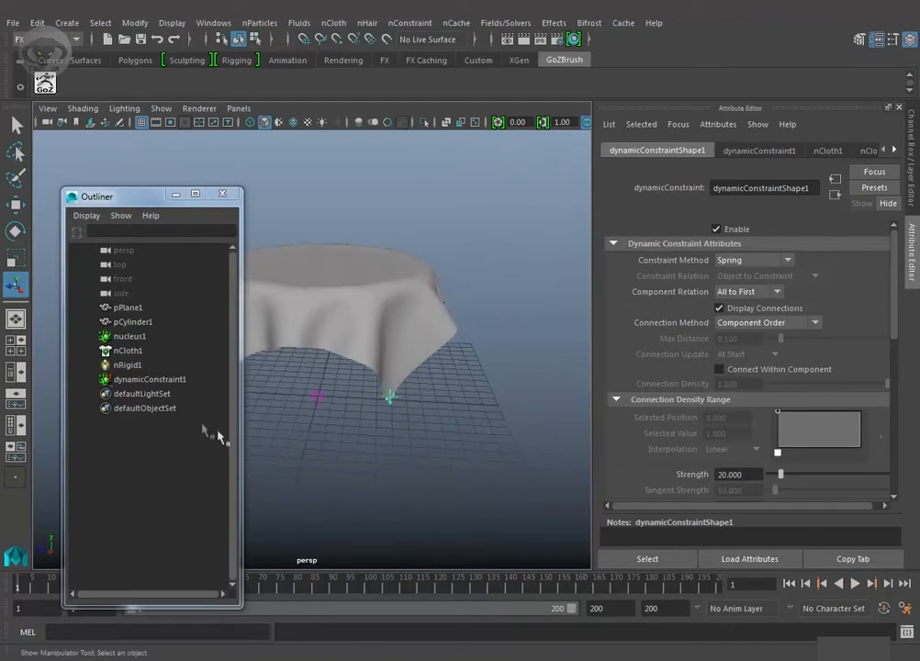
click(150, 380)
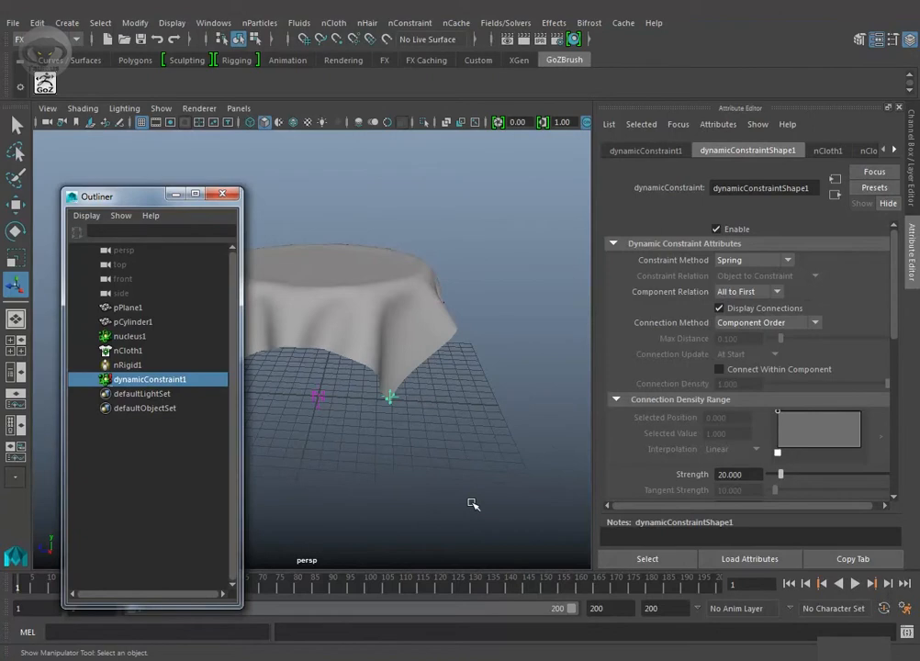
key(Delete)
Step: Move the Outliner away from the cloth and minimize it
alt+middle_drag(404, 425, 466, 453)
drag(119, 195, 62, 188)
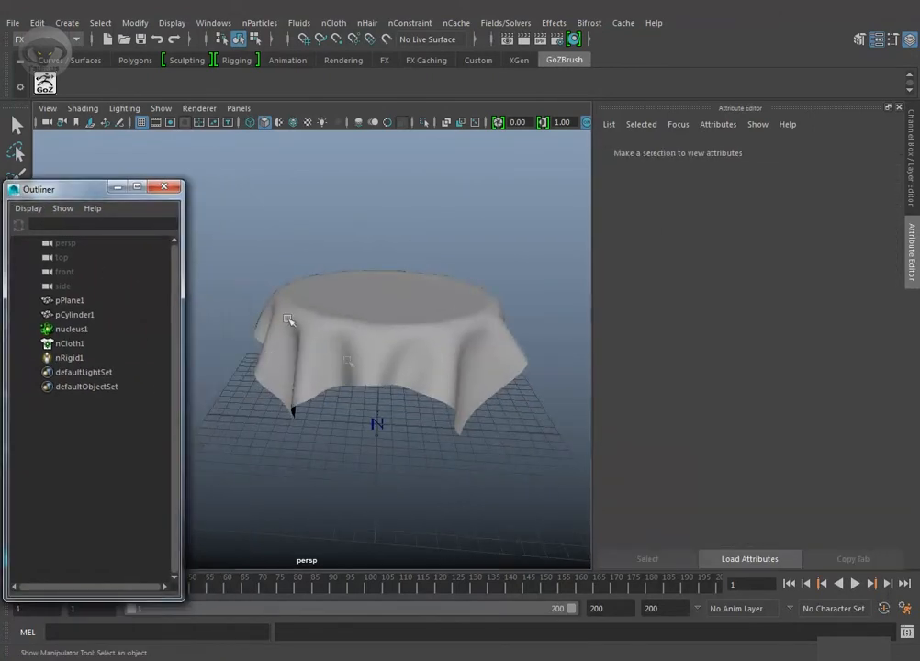
alt+drag(428, 423, 384, 401)
alt+drag(446, 476, 383, 447)
drag(92, 189, 99, 422)
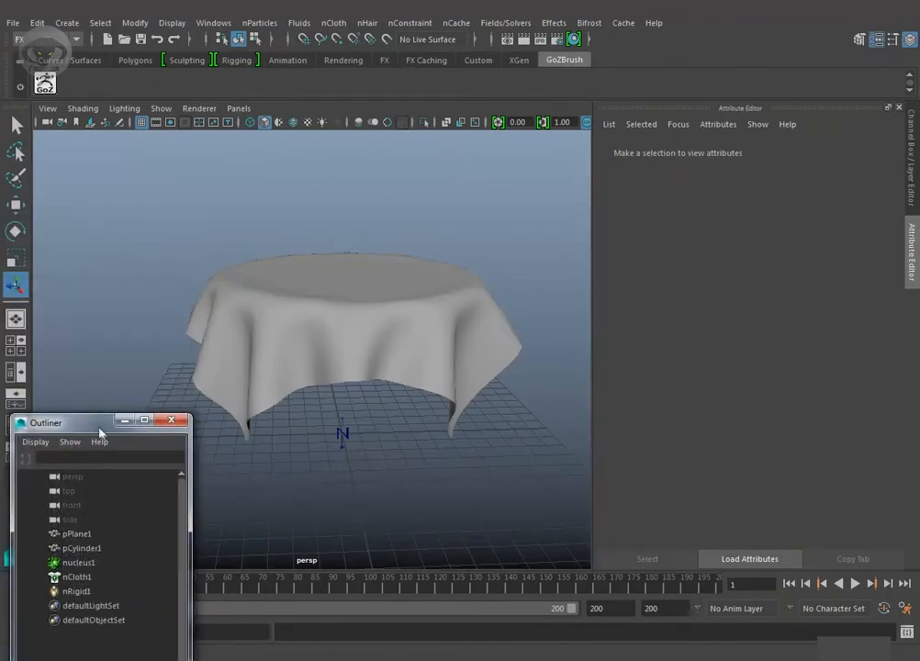
click(125, 421)
Step: Play the simulation of the unconstrained cloth in the upward wind and stop at frame 48
alt+drag(355, 460, 382, 450)
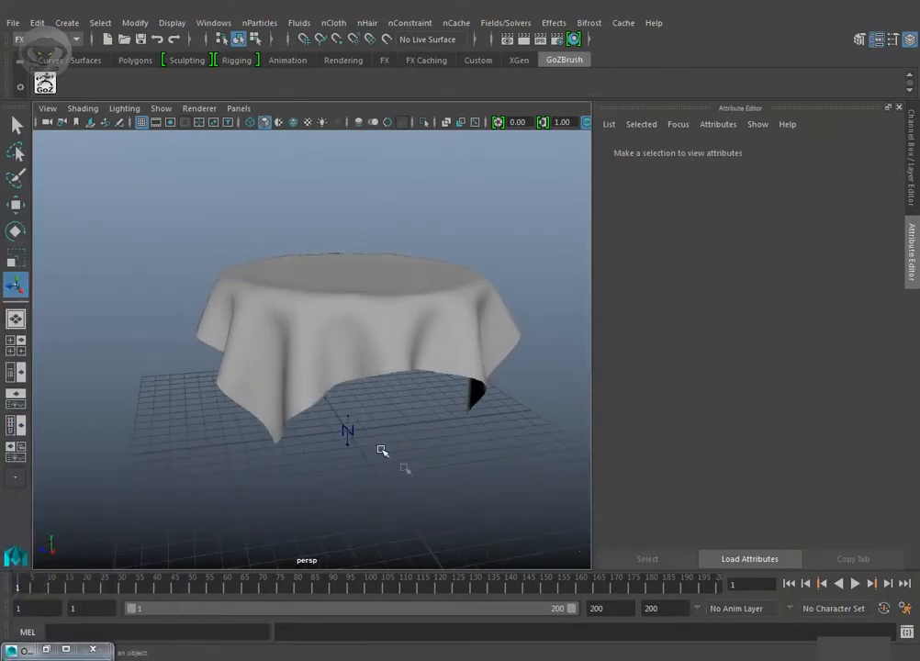
click(855, 584)
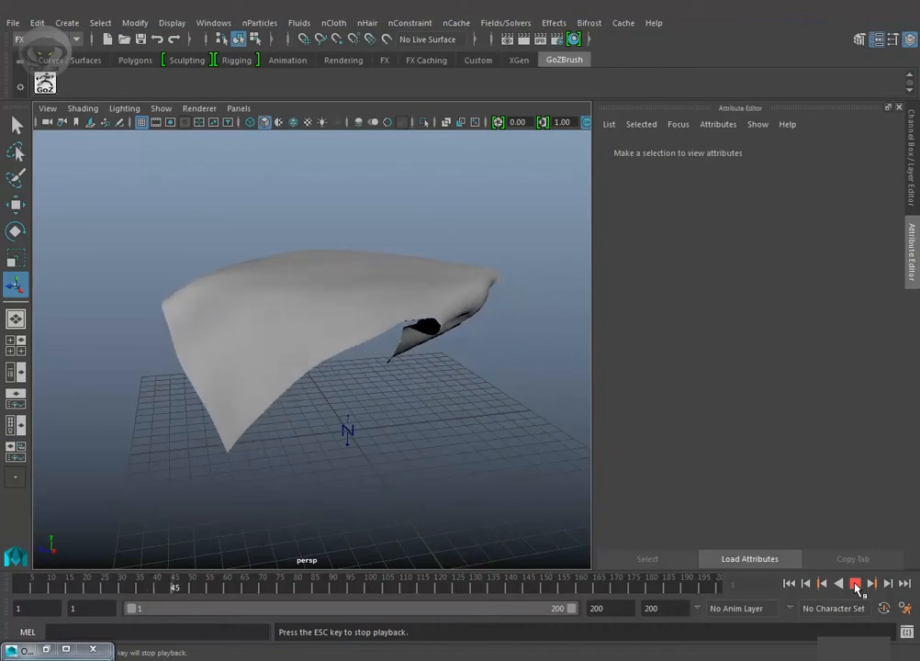
click(856, 584)
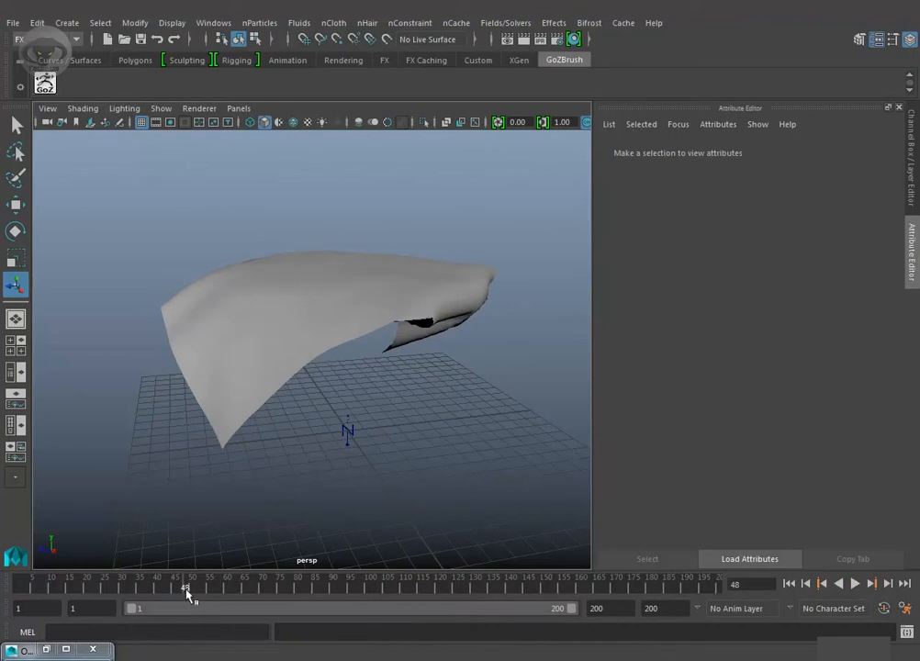
Step: Scrub through the uncached cloth simulation around frames 46 to 63 and return to frame 1
mouse_move(185, 593)
mouse_down()
mouse_move(299, 598)
mouse_move(272, 595)
mouse_up()
drag(167, 589, 252, 597)
drag(187, 595, 236, 597)
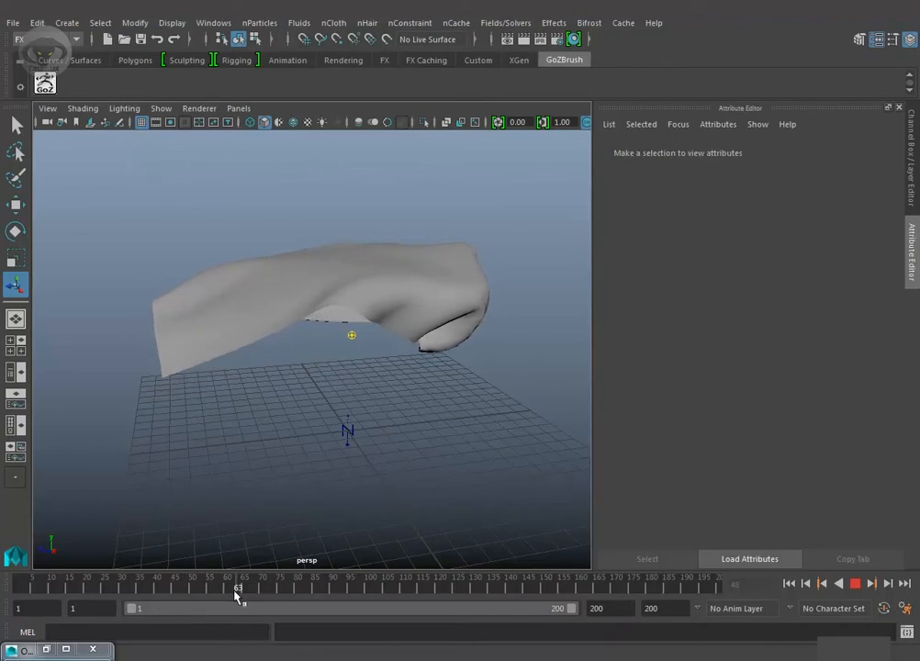
drag(166, 589, 170, 594)
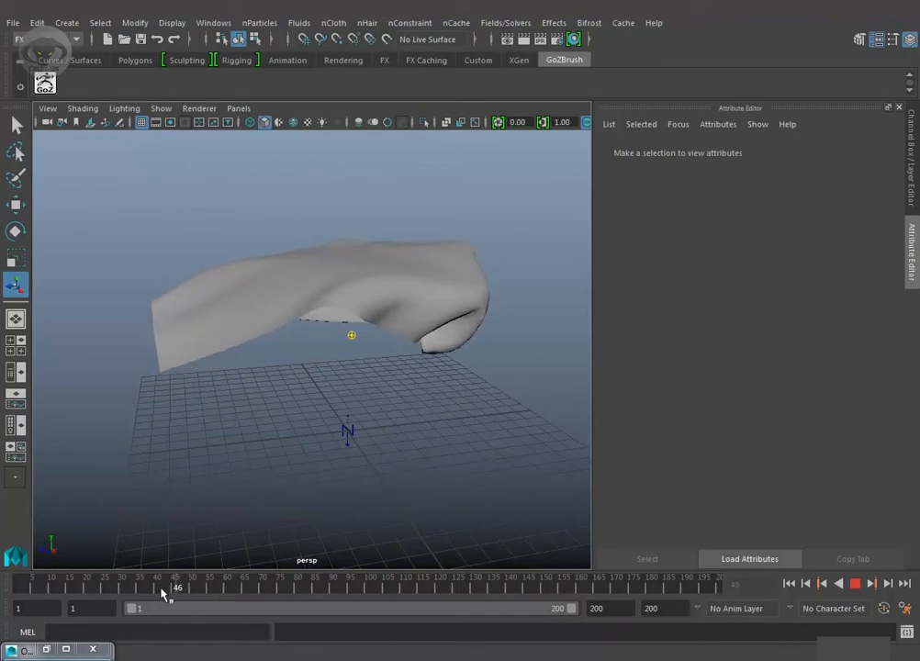
drag(24, 599, 19, 595)
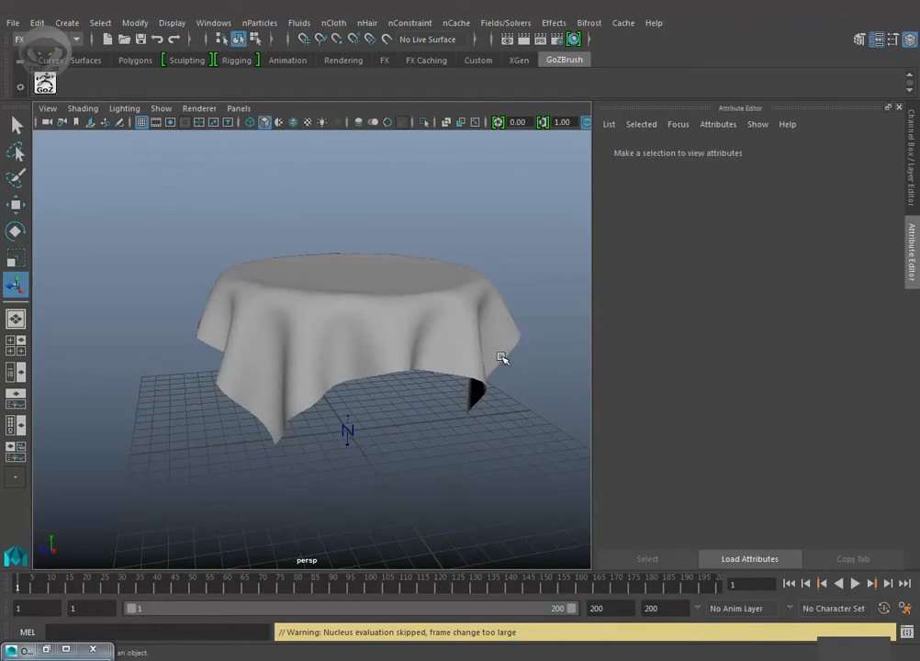
Step: Create an nObject cache for the cloth in D:/render/cache/nCache/untitled, using mcx format, one file per frame and the Time Slider range
click(501, 357)
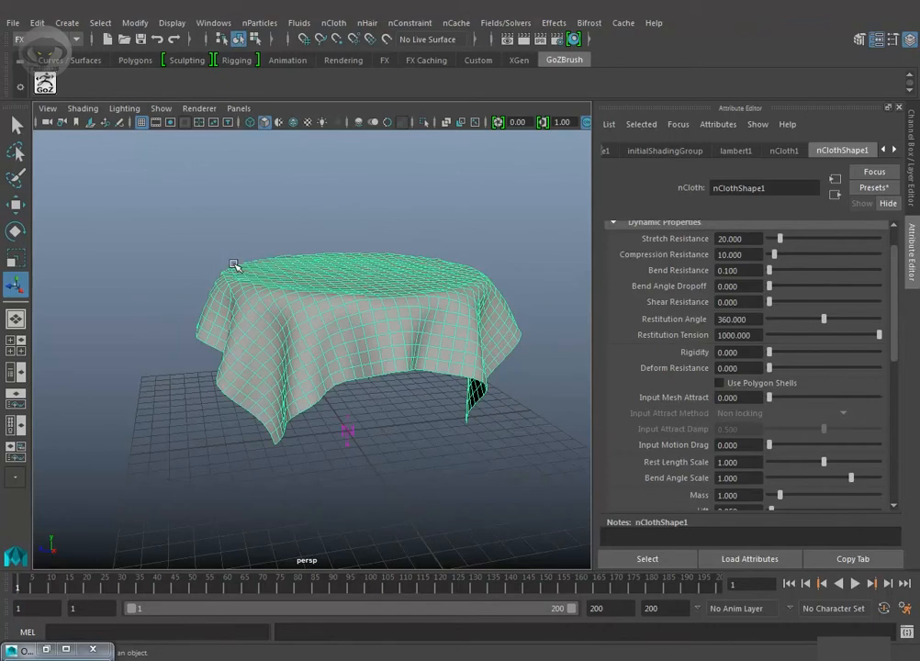
click(456, 23)
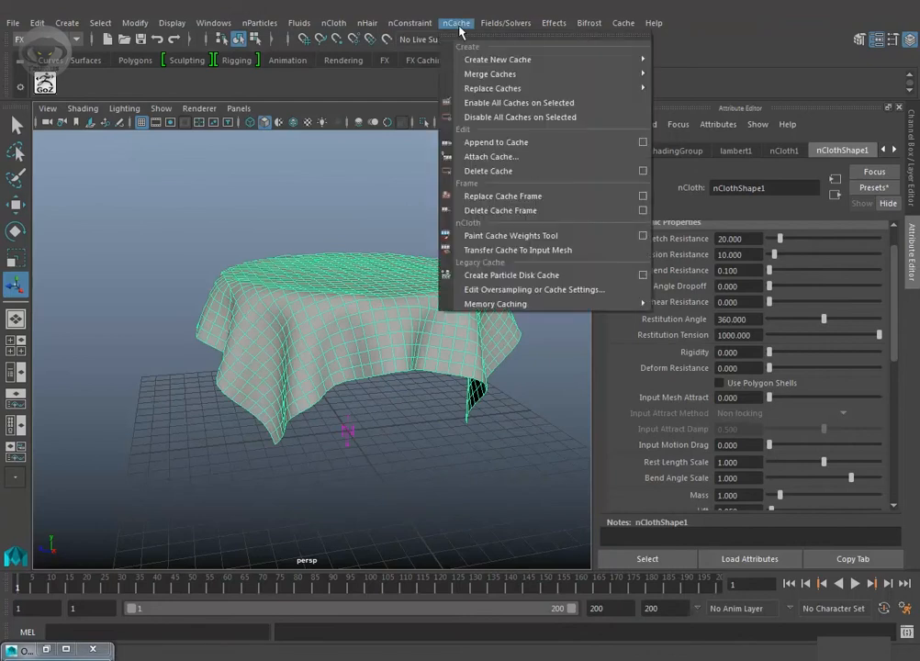
mouse_move(484, 66)
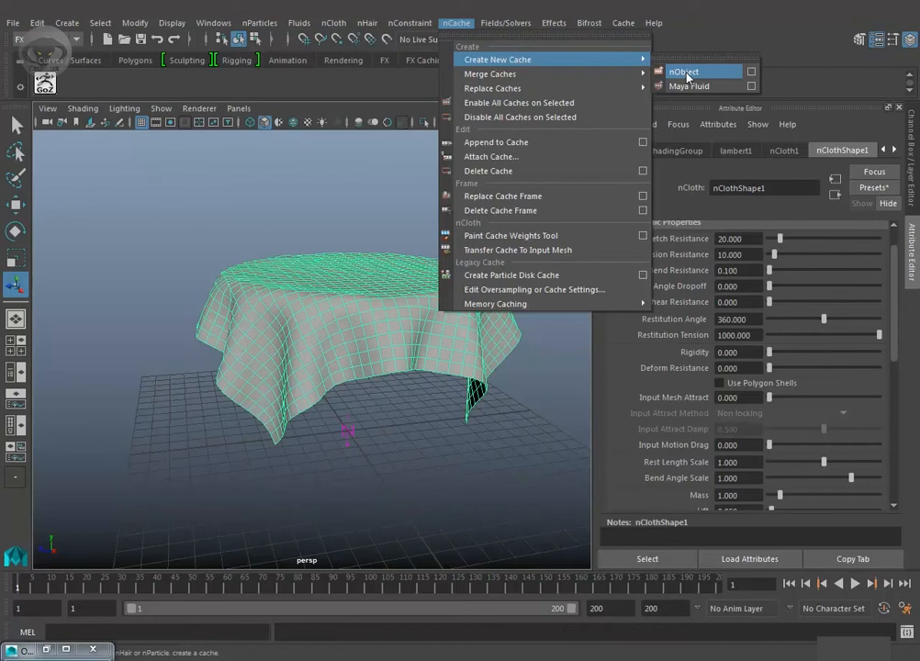
click(750, 73)
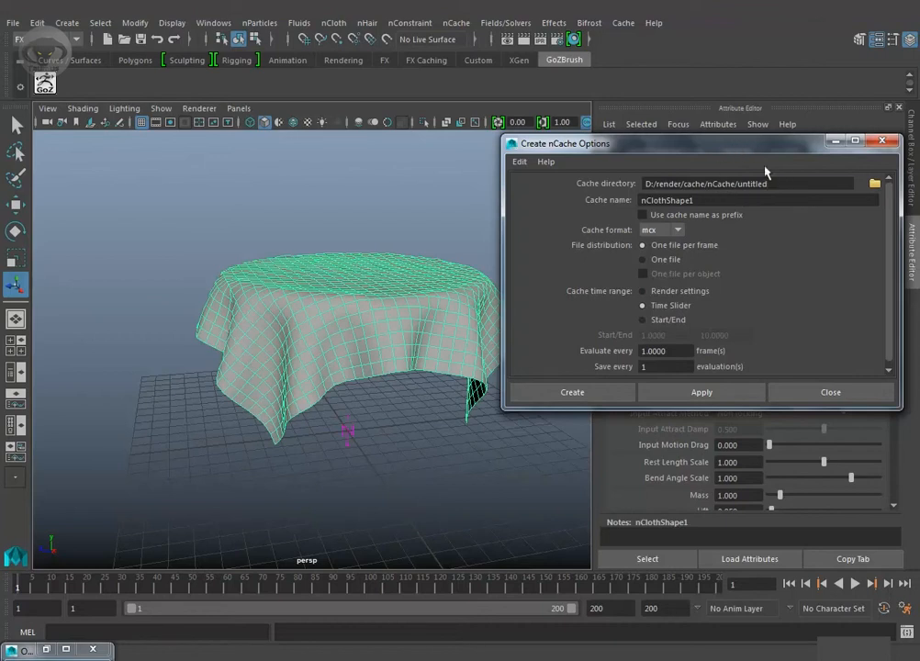
drag(781, 190, 738, 192)
drag(569, 143, 563, 142)
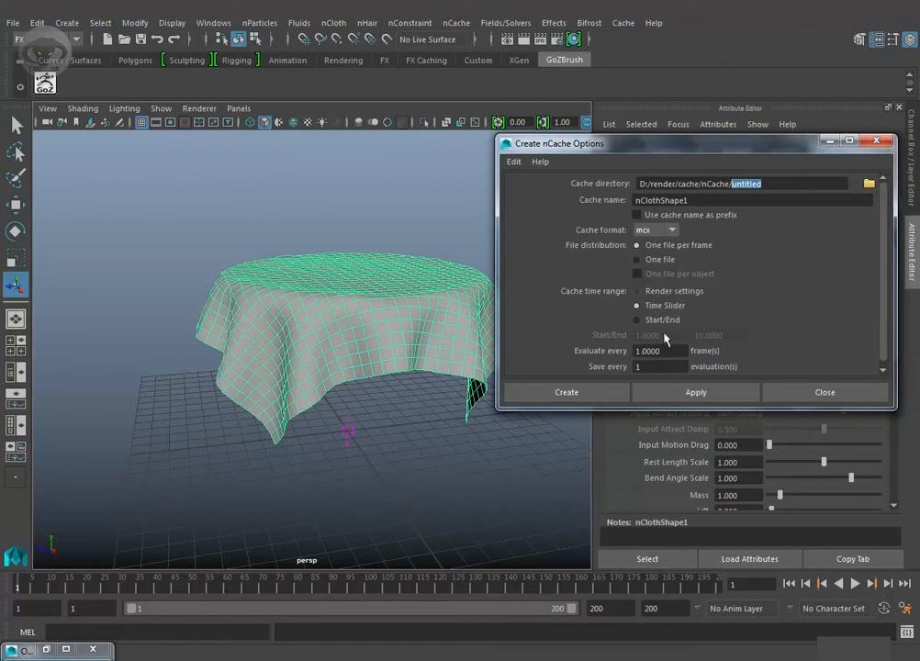
click(582, 395)
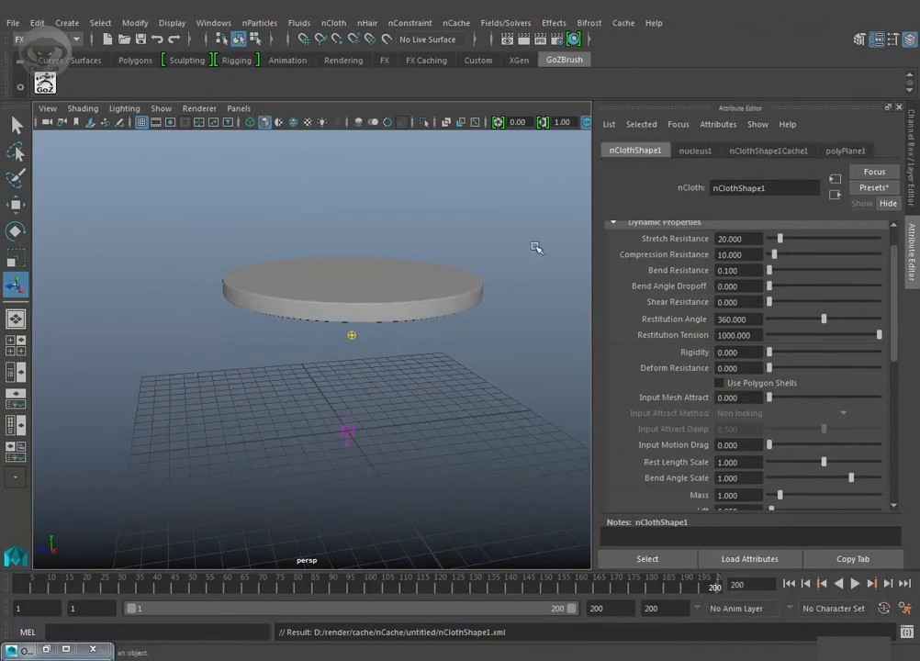
Step: Play the cached cloth simulation from frame 1, stop it and scrub back to frame 90
drag(718, 591, 1, 593)
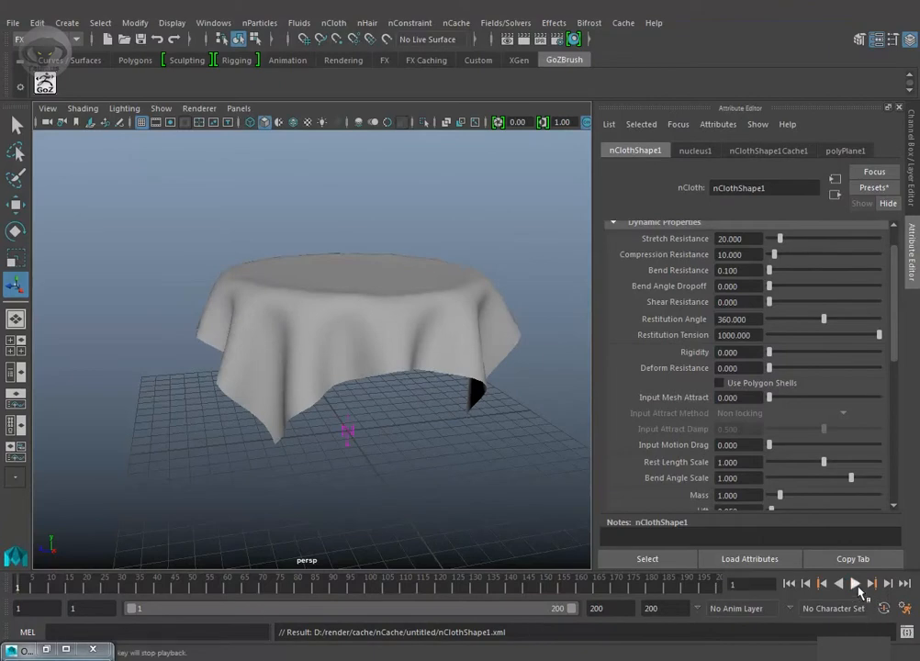
click(856, 585)
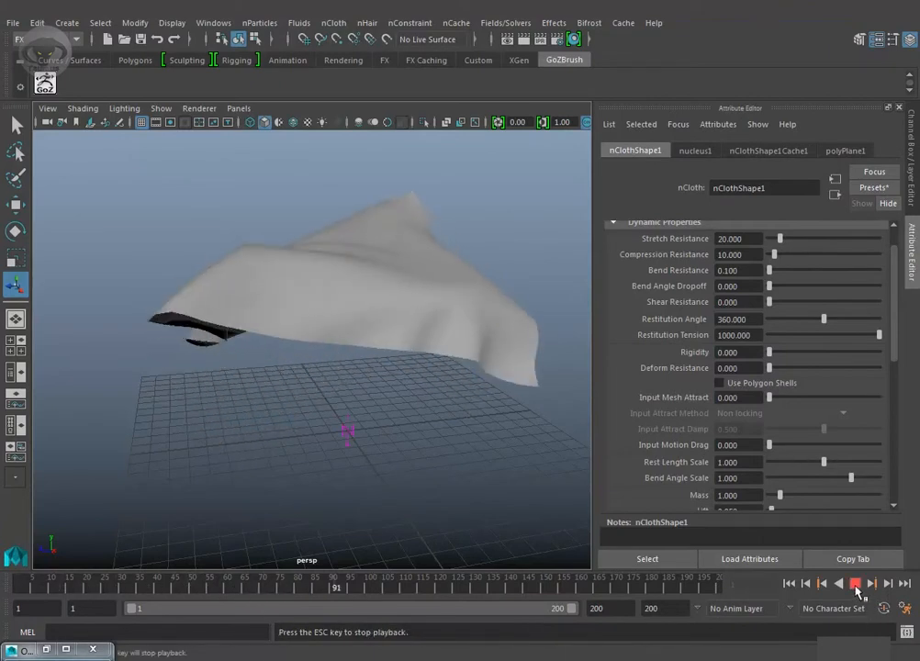
click(856, 585)
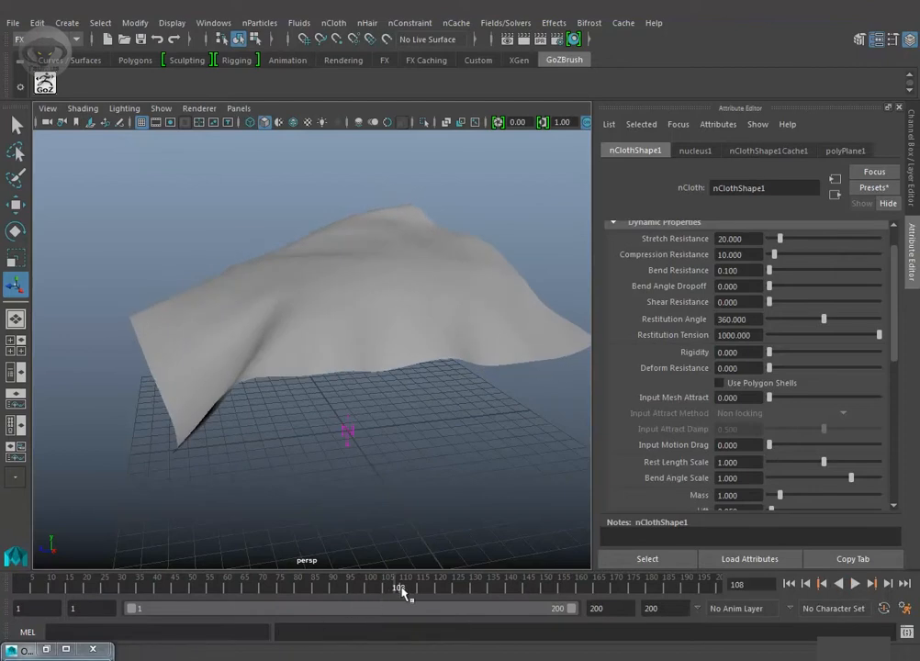
mouse_move(400, 594)
mouse_down()
mouse_move(420, 599)
mouse_move(306, 597)
mouse_move(443, 597)
mouse_move(150, 594)
mouse_move(333, 603)
mouse_move(371, 595)
mouse_move(429, 611)
mouse_move(292, 602)
mouse_move(362, 599)
mouse_move(332, 602)
mouse_up()
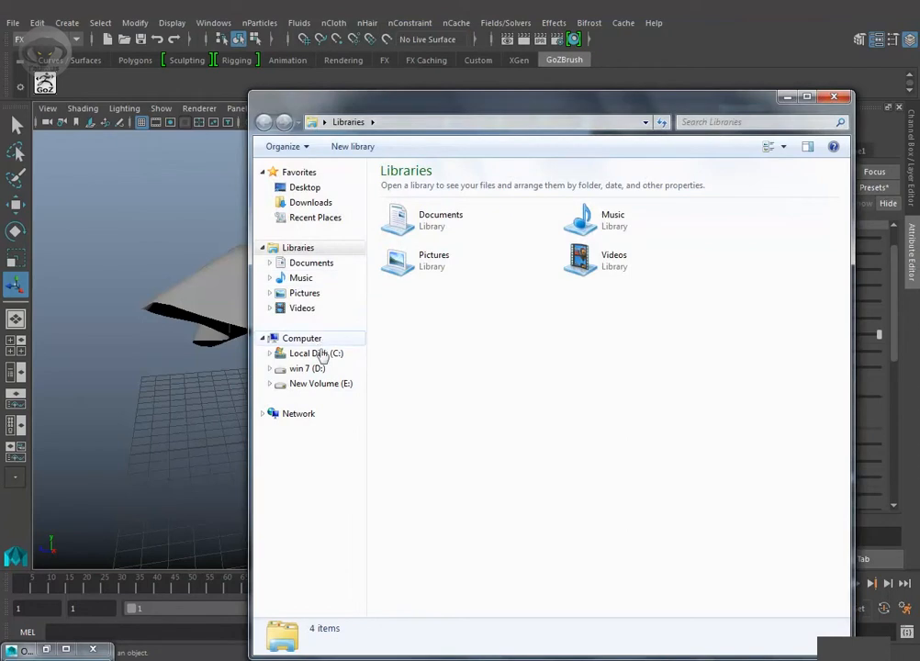
Step: Look through the D: and C: drives in Windows Explorer for the cache location and minimize the window
click(303, 368)
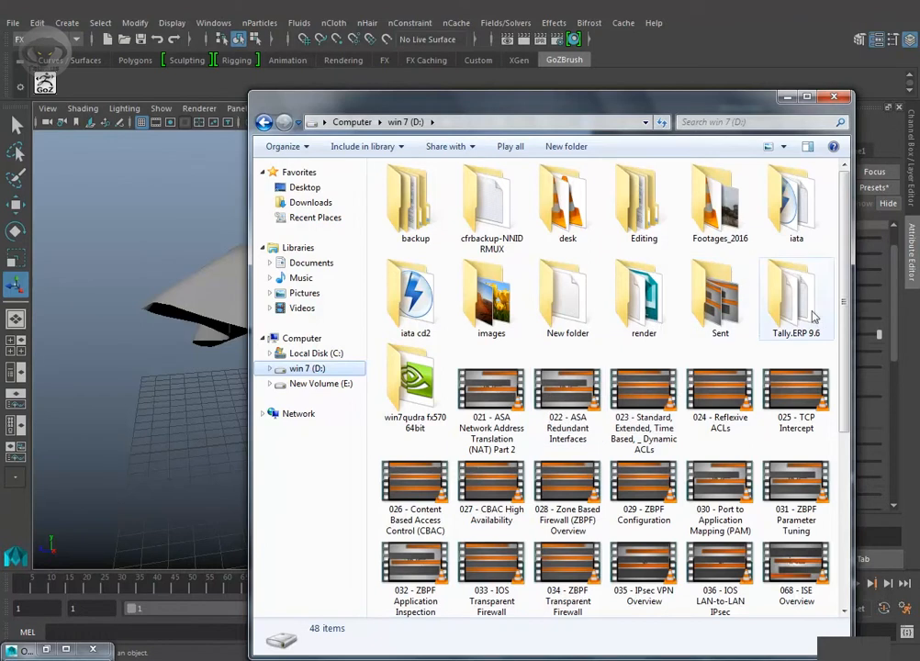
scroll(846, 286, down, 1)
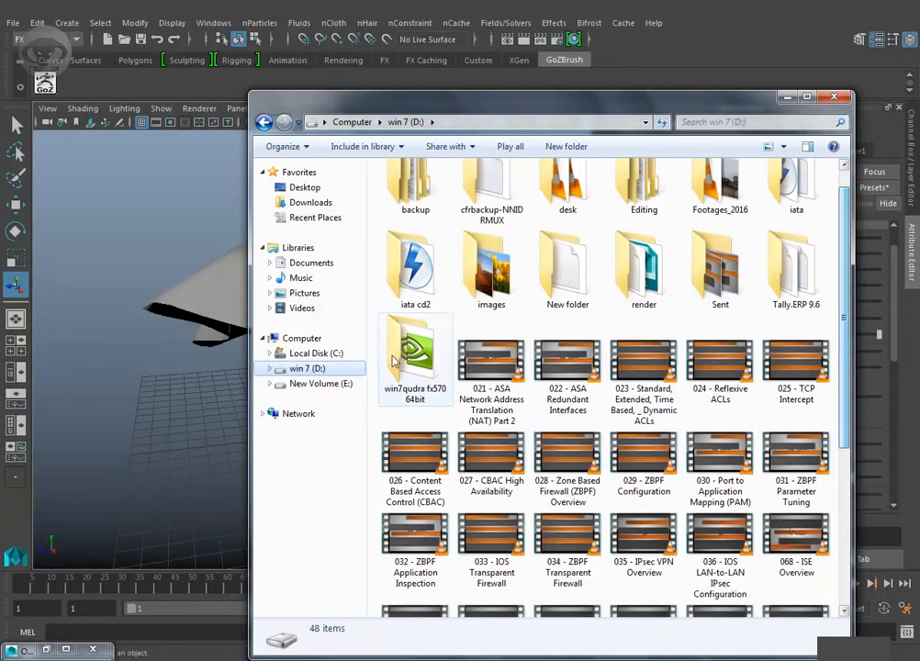
click(307, 354)
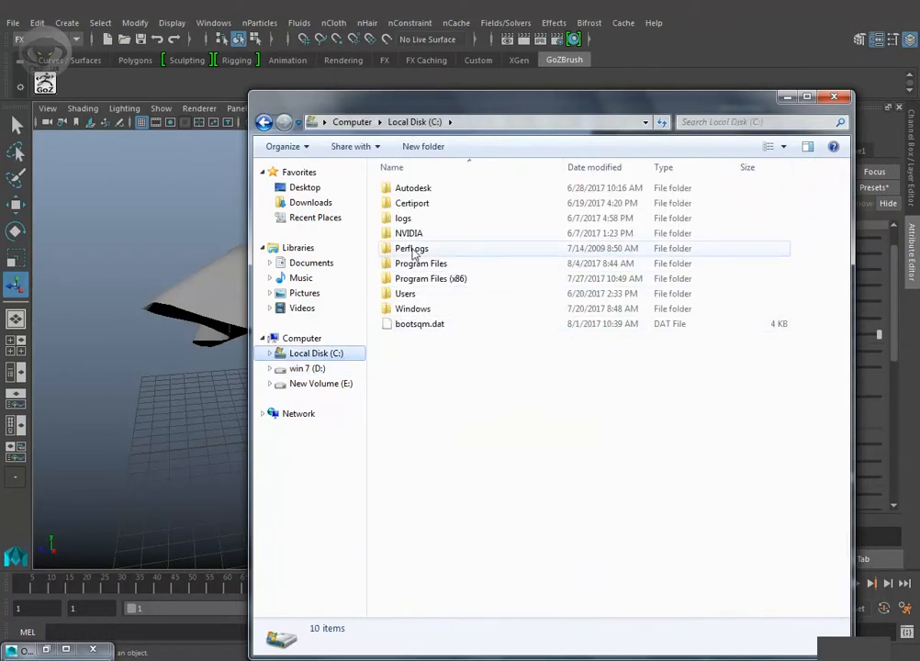
click(292, 369)
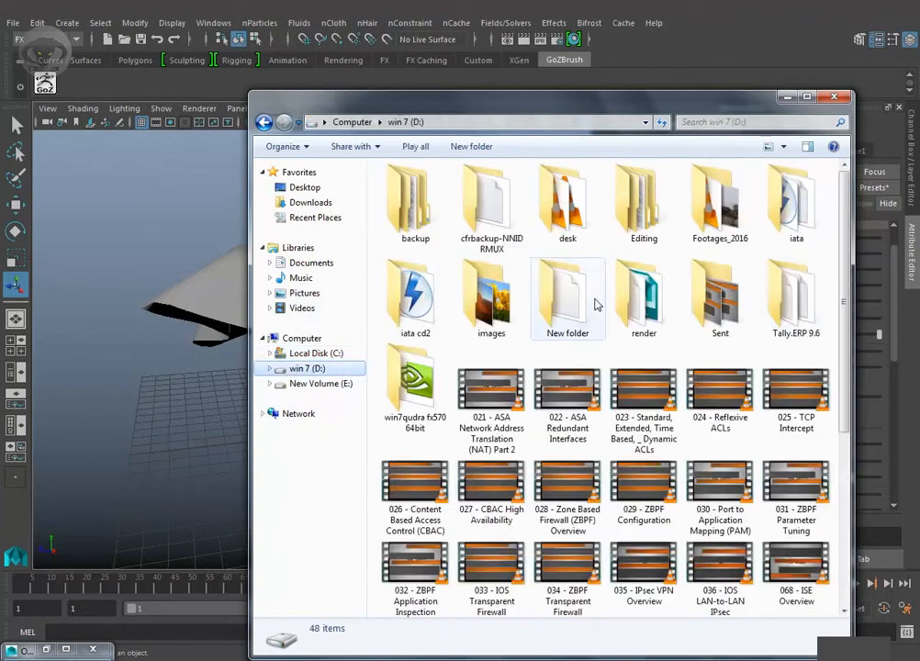
scroll(838, 301, down, 1)
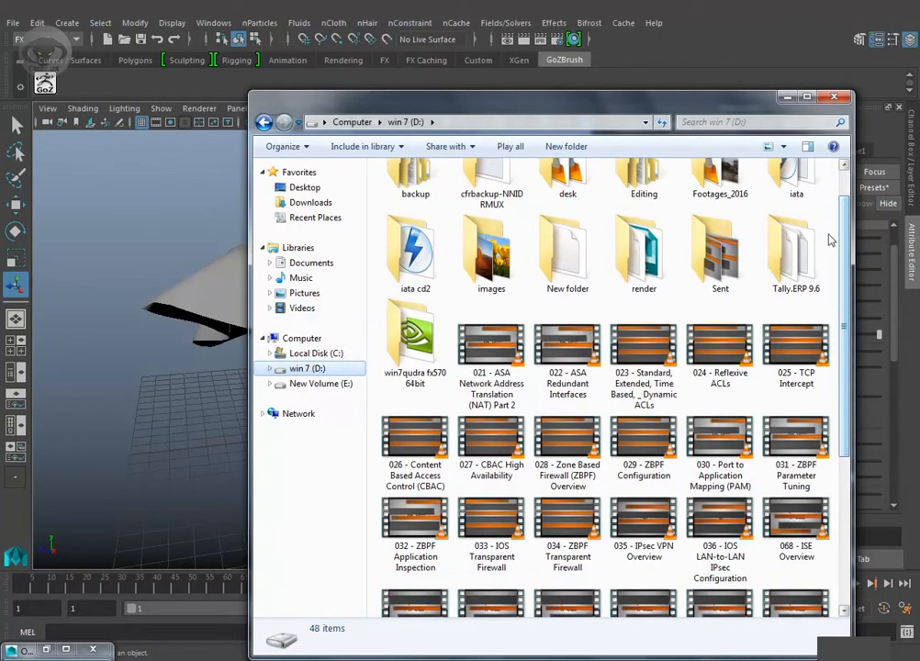
click(785, 96)
Step: Select the cloth in Maya and reopen the nObject cache creation options to check the cache directory
click(384, 287)
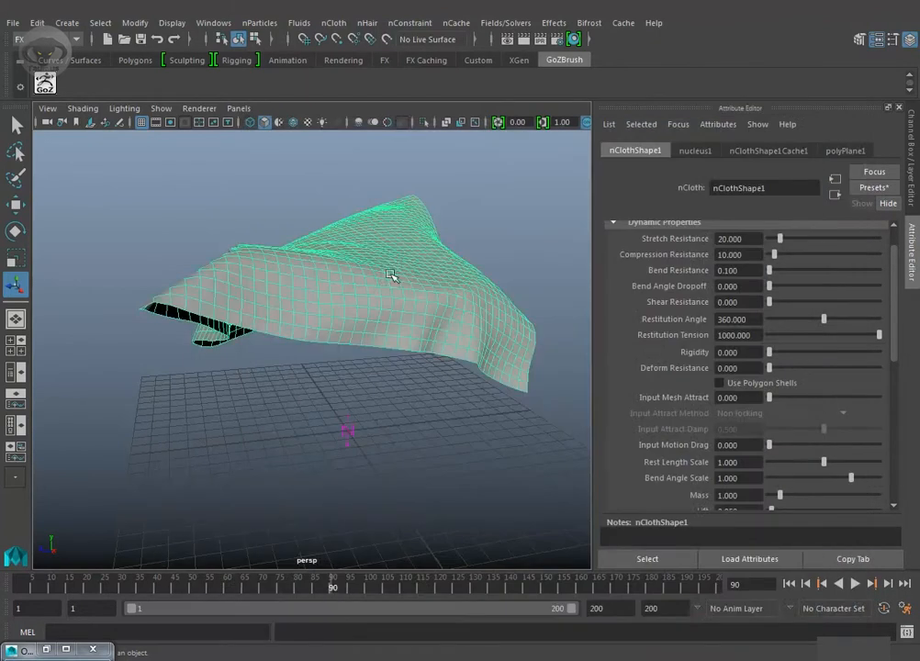
click(452, 25)
mouse_move(500, 60)
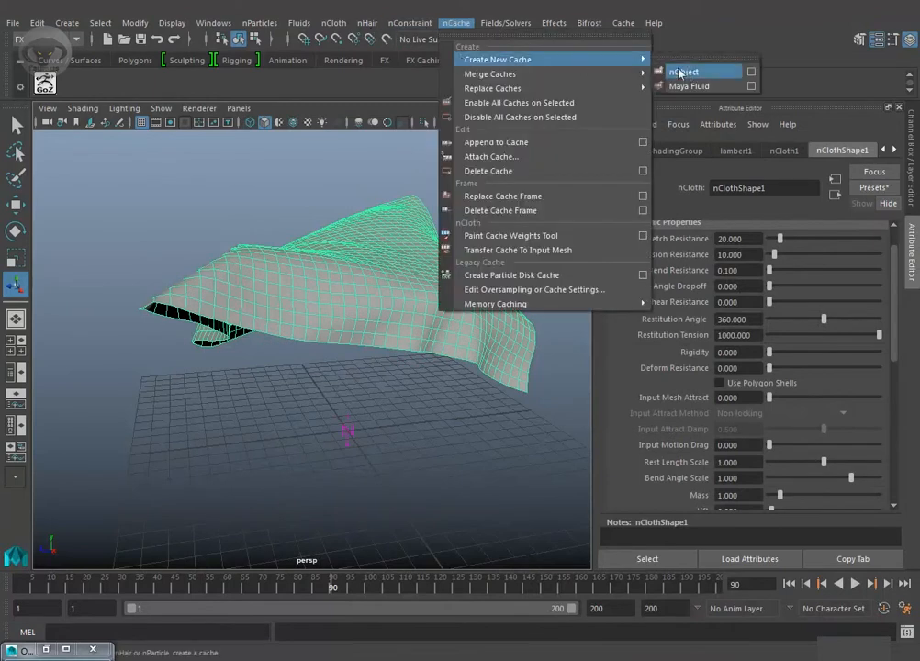
click(752, 73)
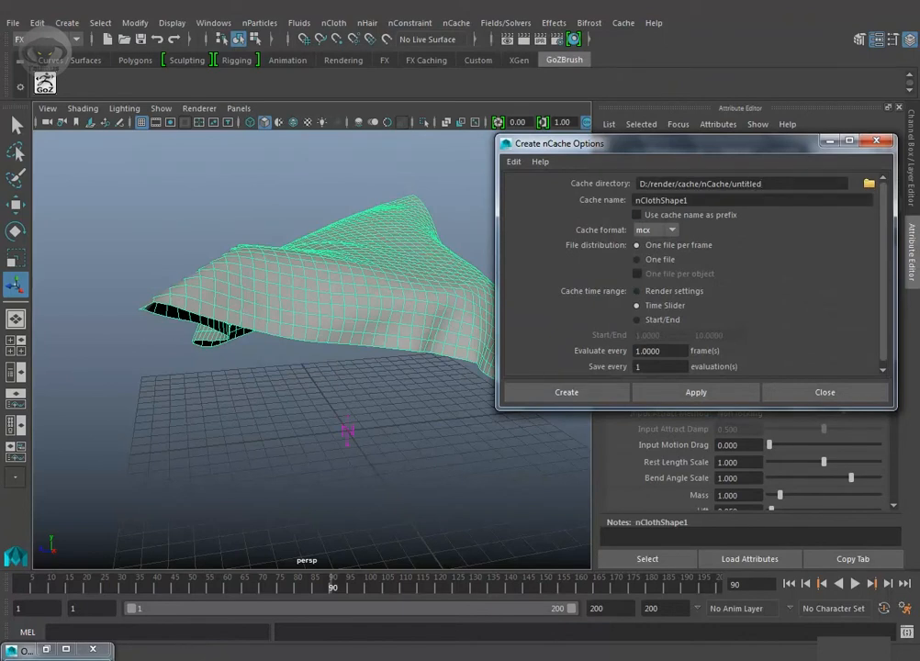
Step: Switch to Windows Explorer and open the folder D:/render/cache/nCache/untitled containing the cloth cache files
click(293, 574)
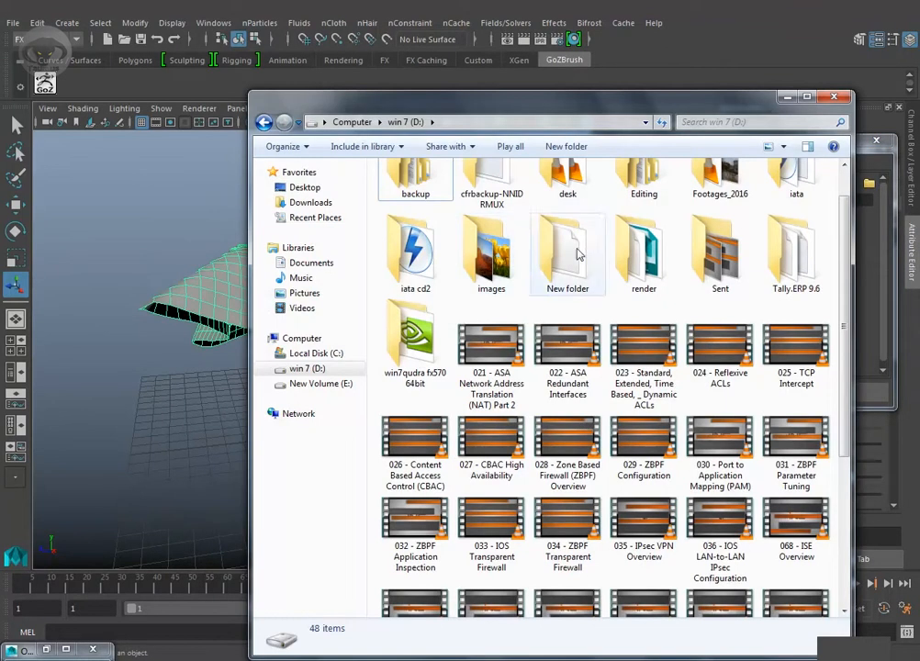
click(660, 286)
double_click(659, 285)
double_click(418, 194)
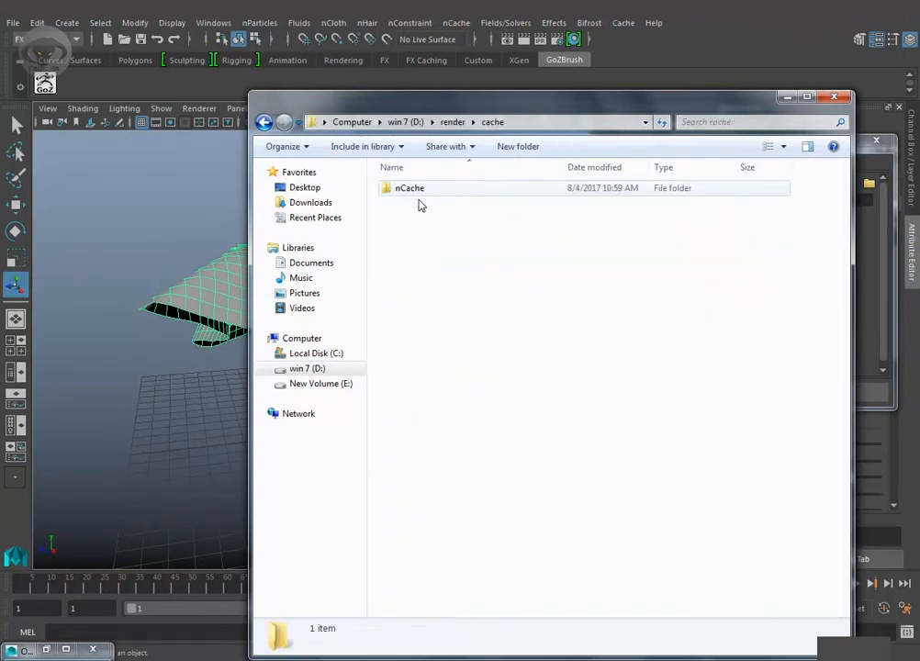
double_click(413, 189)
double_click(427, 189)
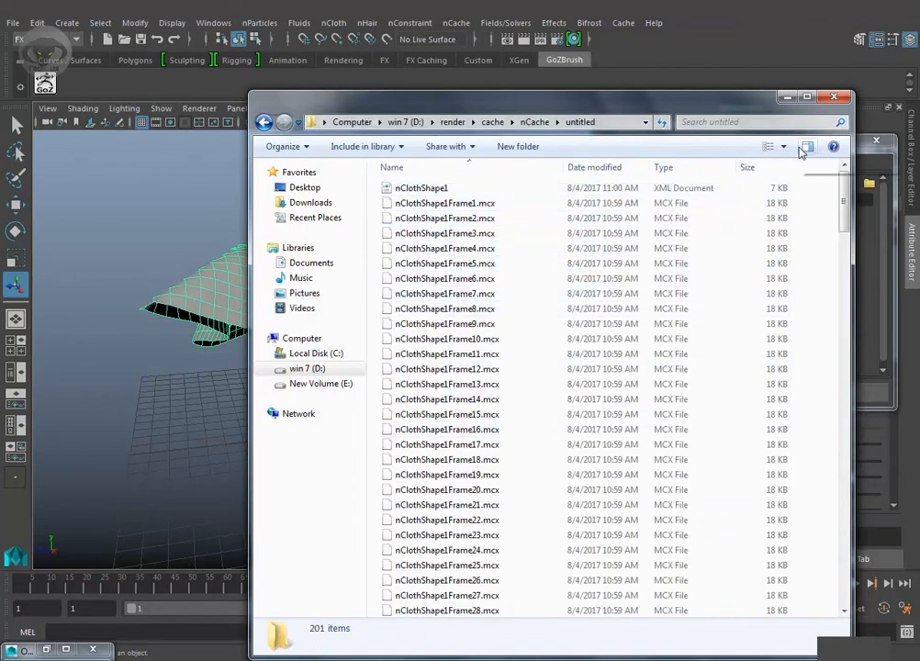
Step: Move the Explorer window below the cache options to compare the directory, and minimize both windows
drag(689, 105, 527, 110)
drag(597, 110, 529, 420)
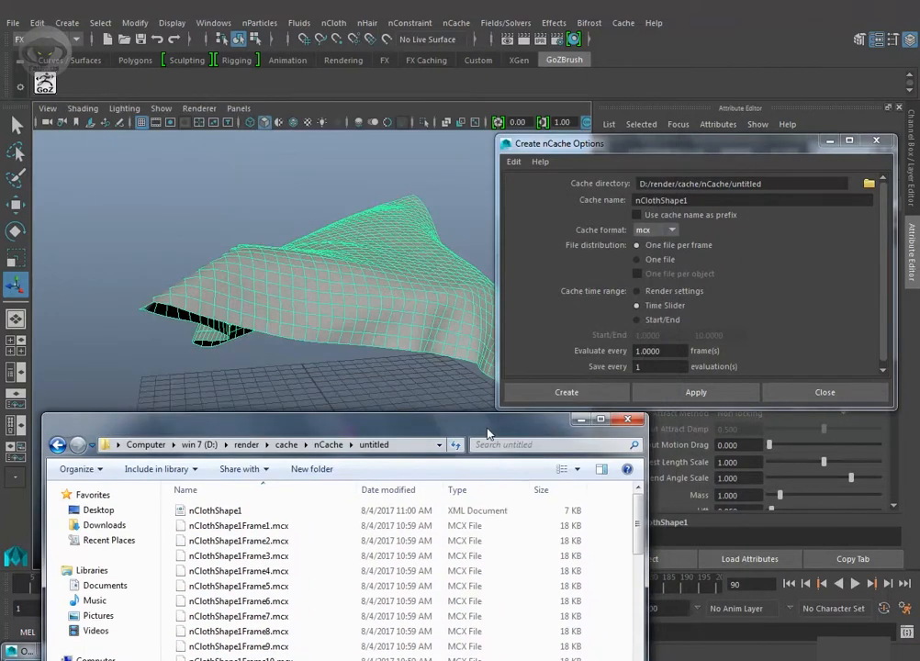
drag(488, 433, 476, 352)
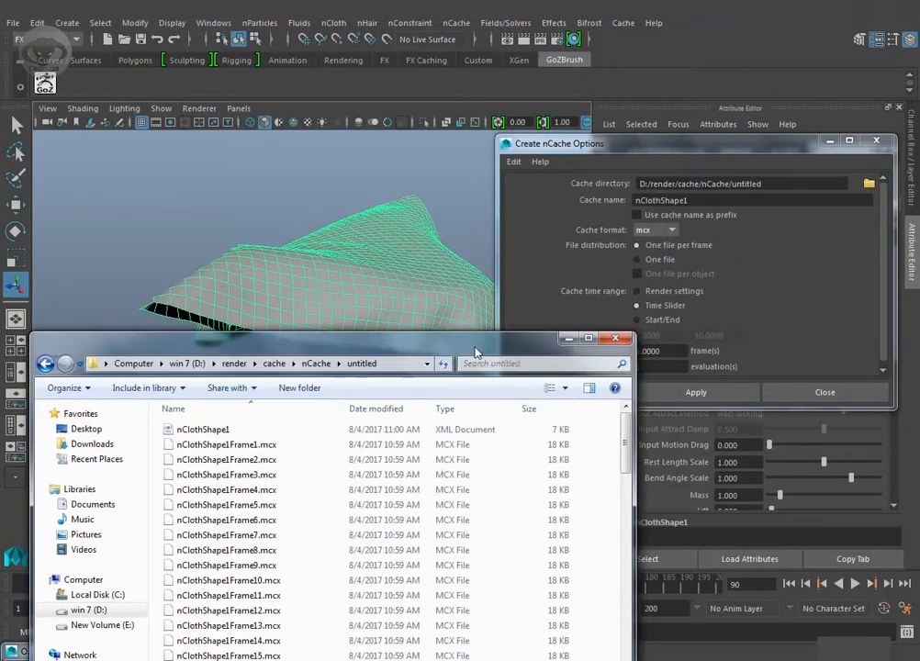
click(570, 343)
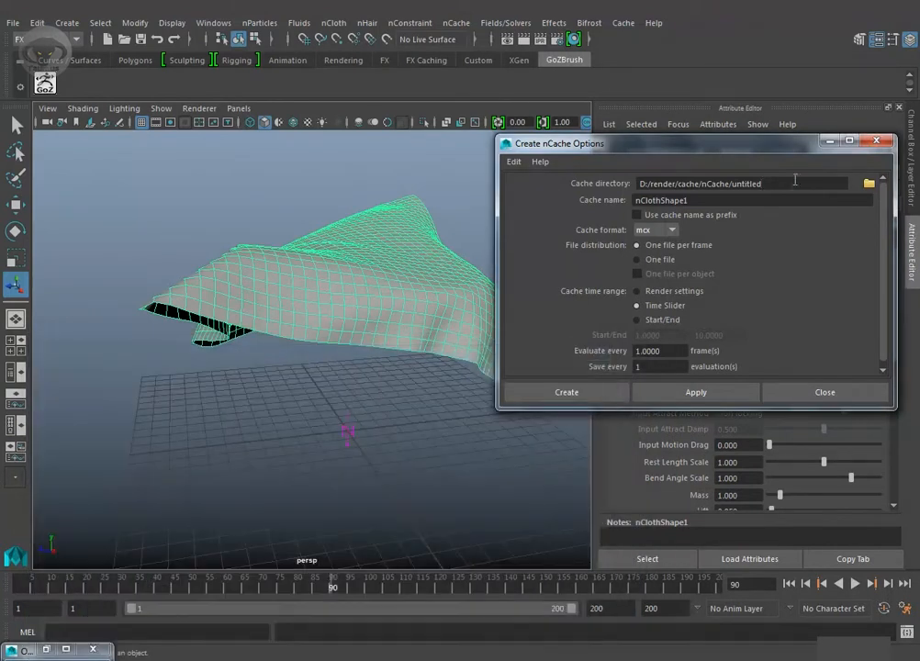
click(830, 142)
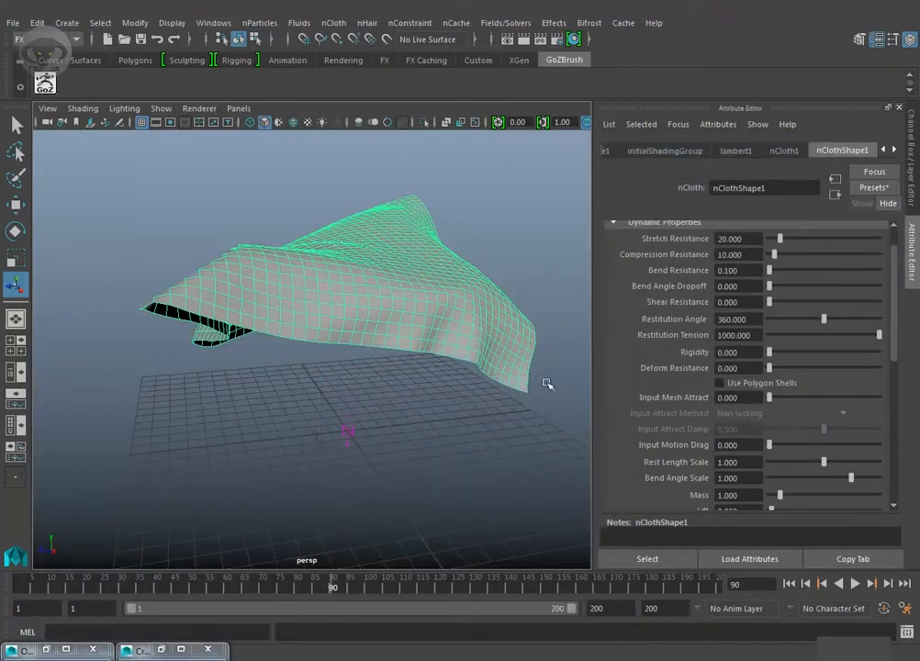
Step: Play the cached cloth simulation from the first frame, stop at frame 48 and return to frame 1
click(790, 583)
click(856, 585)
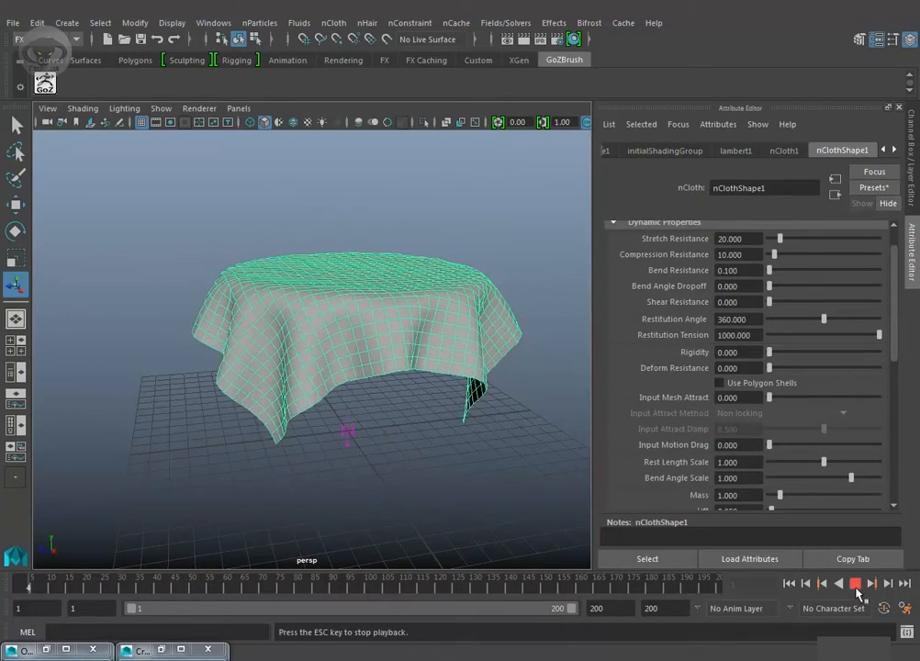
click(855, 584)
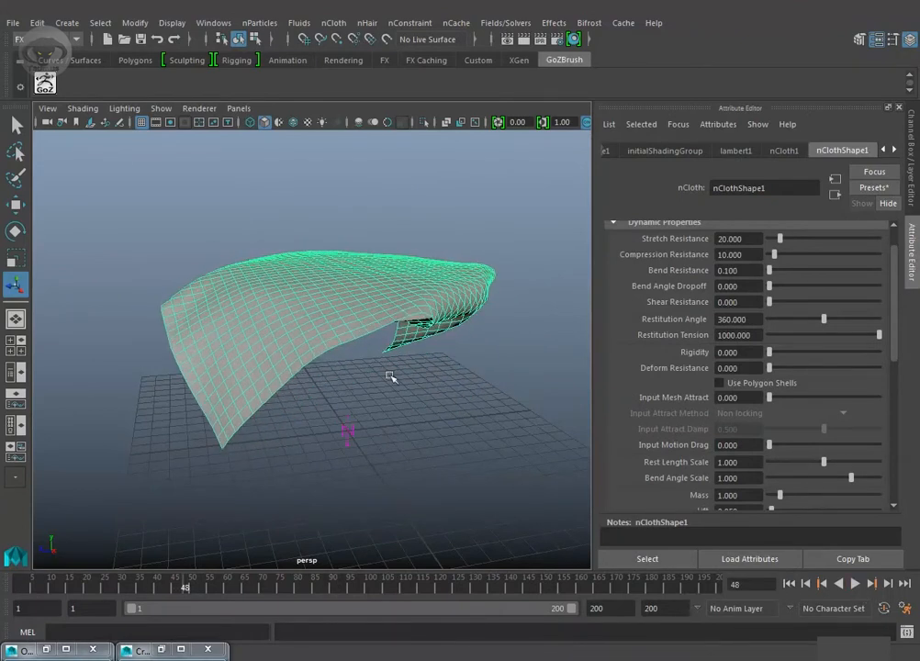
click(790, 583)
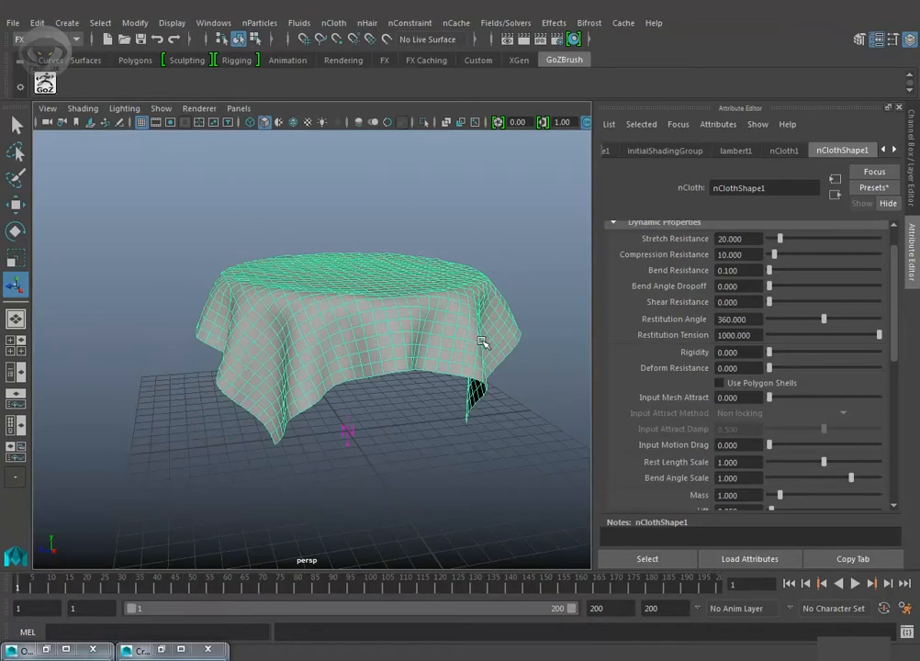
Step: Delete the nCache from the selected cloth
click(456, 23)
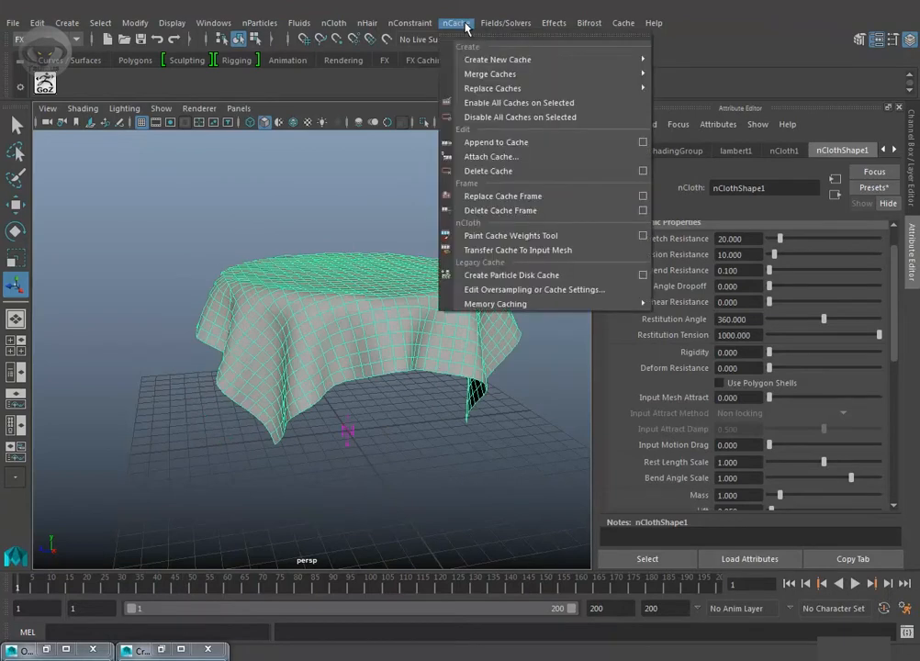
click(497, 173)
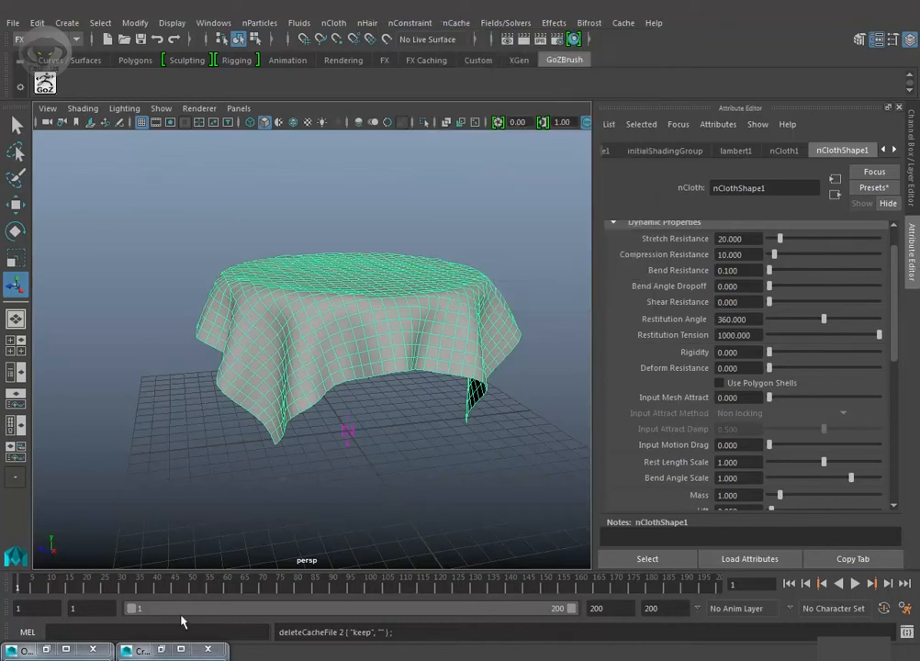
Step: Check the cache files on disk in the untitled folder and close the Explorer window
click(184, 659)
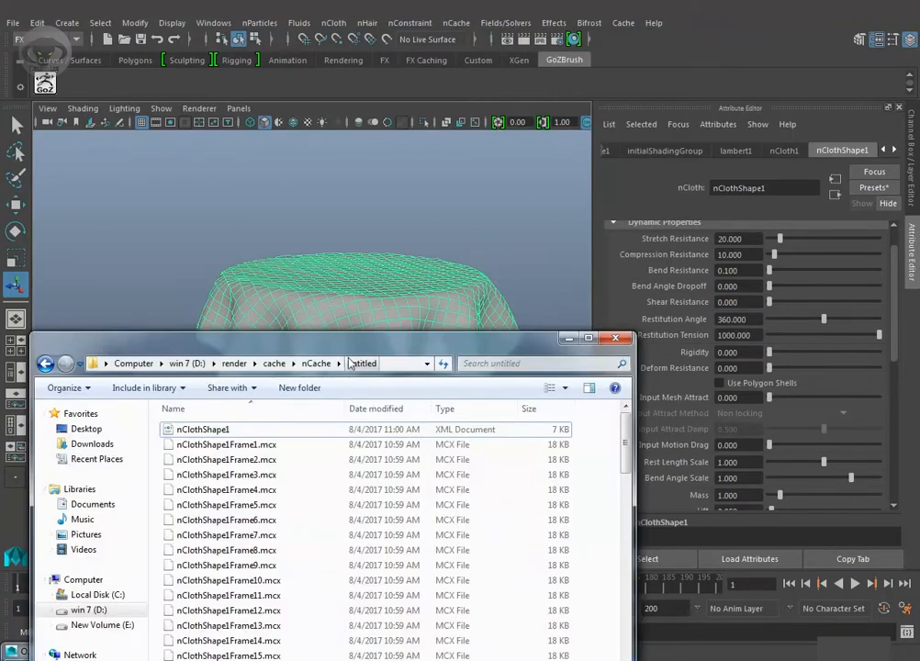
drag(355, 352, 403, 312)
click(616, 297)
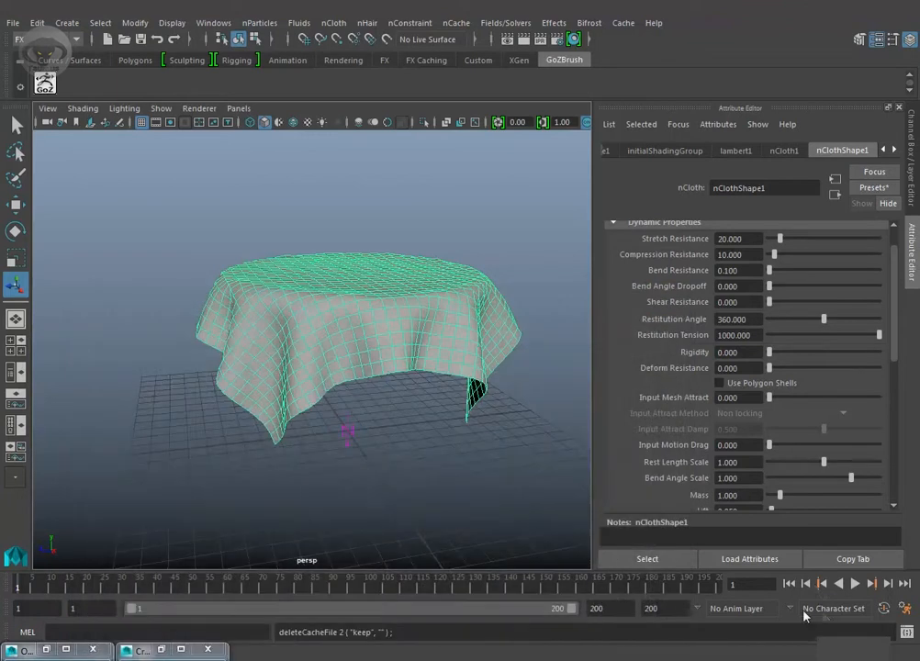
Step: Play the uncached cloth simulation from the first frame, stop at frame 34 and return to frame 1
click(854, 584)
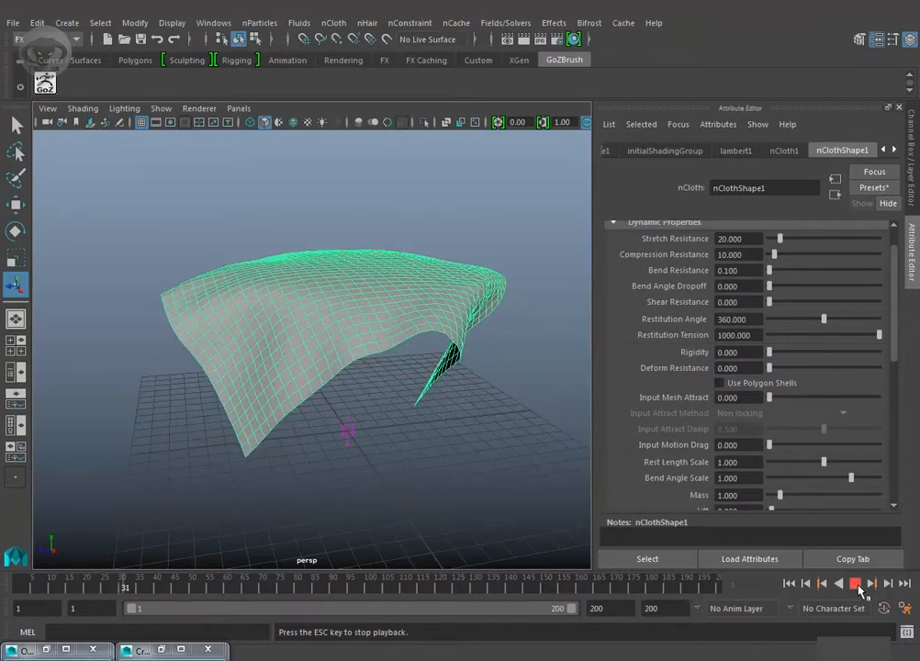
click(856, 585)
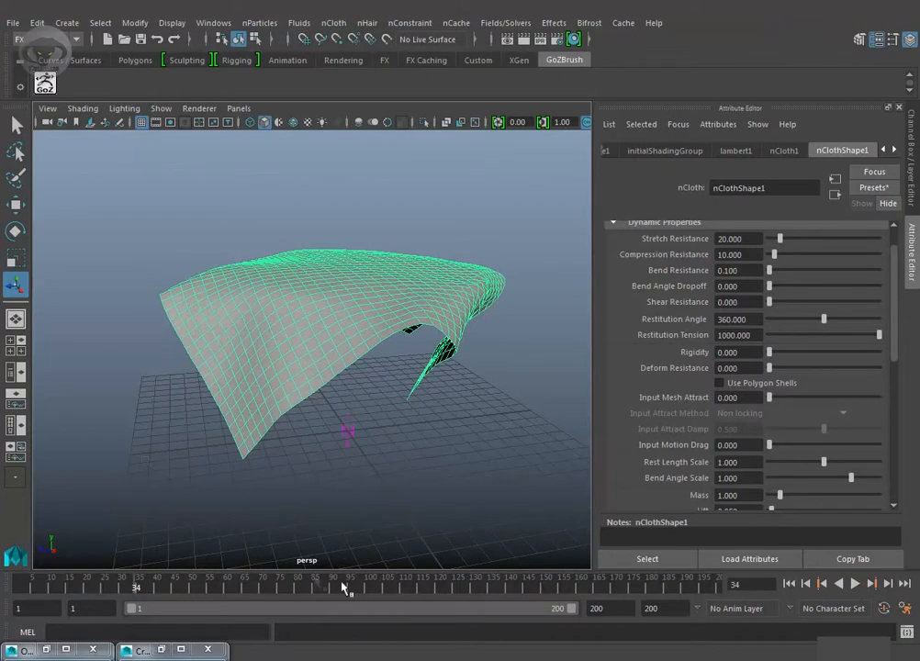
click(788, 584)
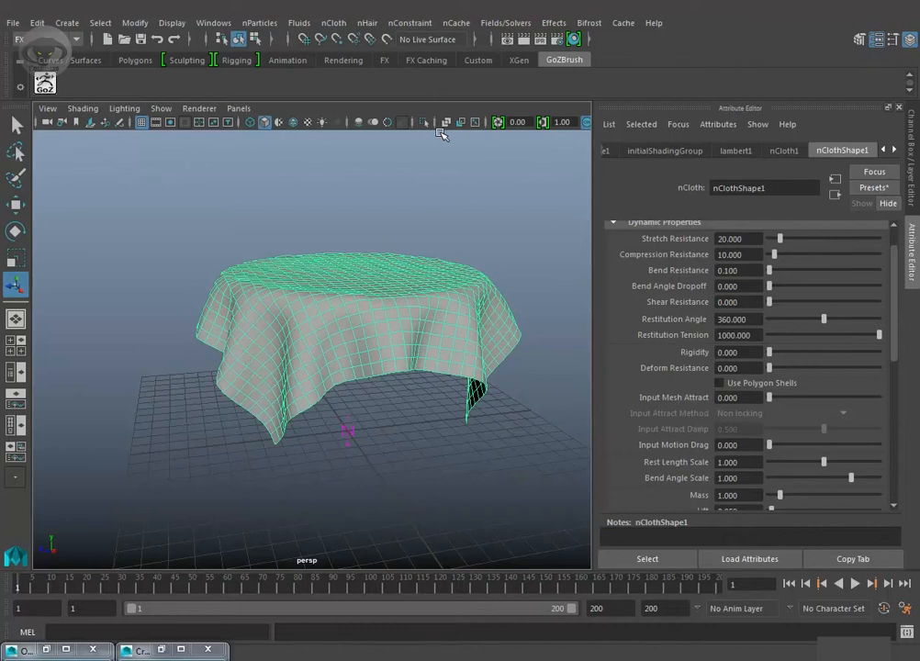
Step: Reselect the draped cloth, play its simulation again, stop at frame 24 and return to frame 1
alt+drag(519, 372, 435, 436)
click(504, 451)
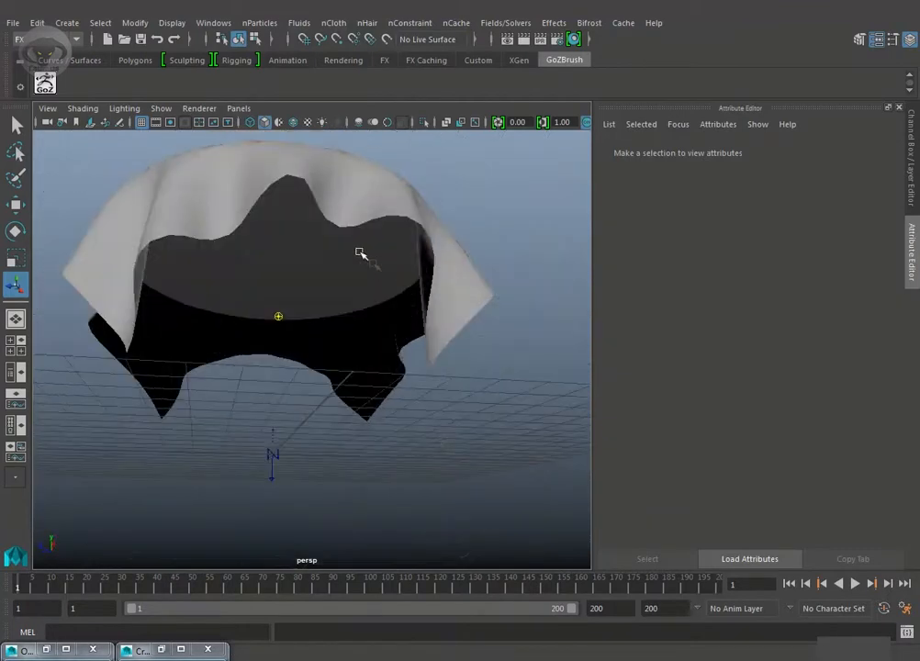
alt+drag(424, 286, 339, 412)
click(478, 346)
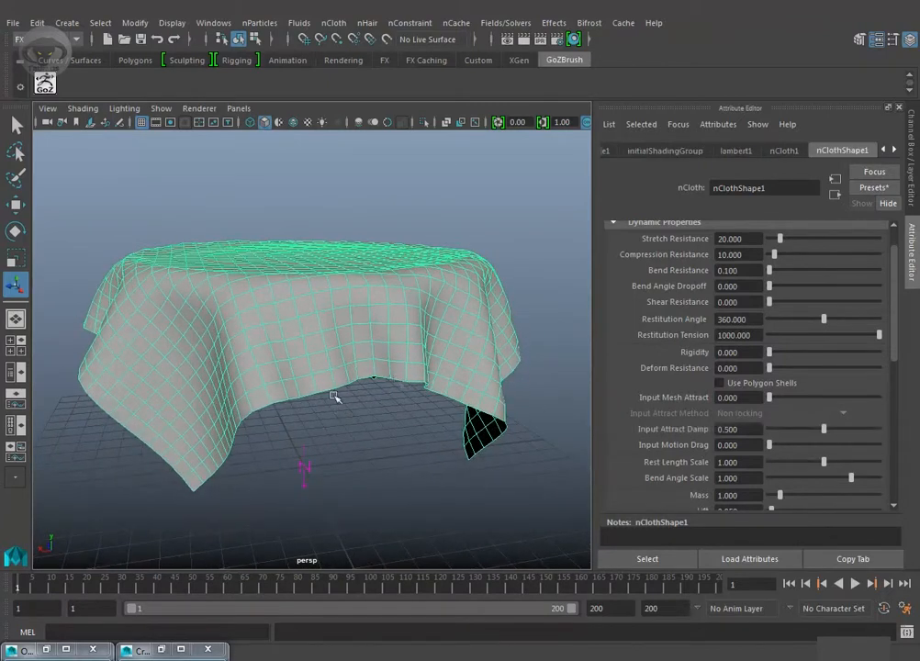
click(41, 39)
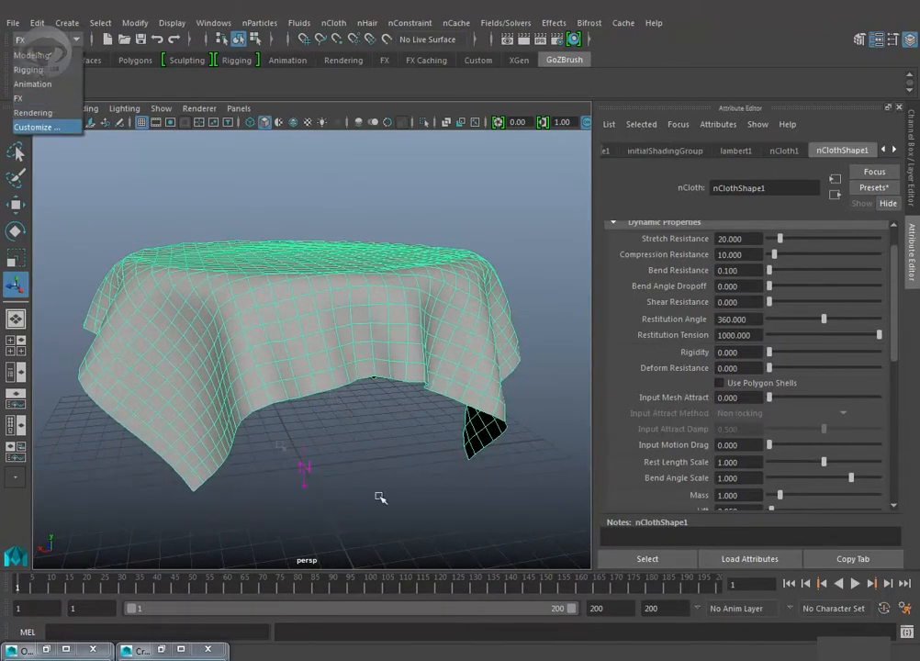
click(444, 542)
scroll(442, 542, down, 1)
click(855, 584)
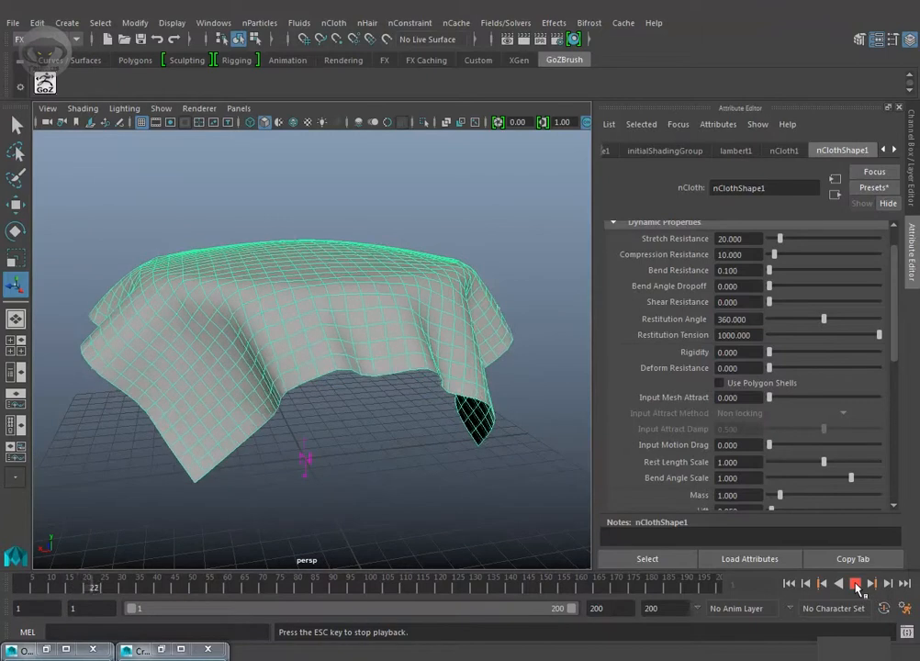
click(856, 588)
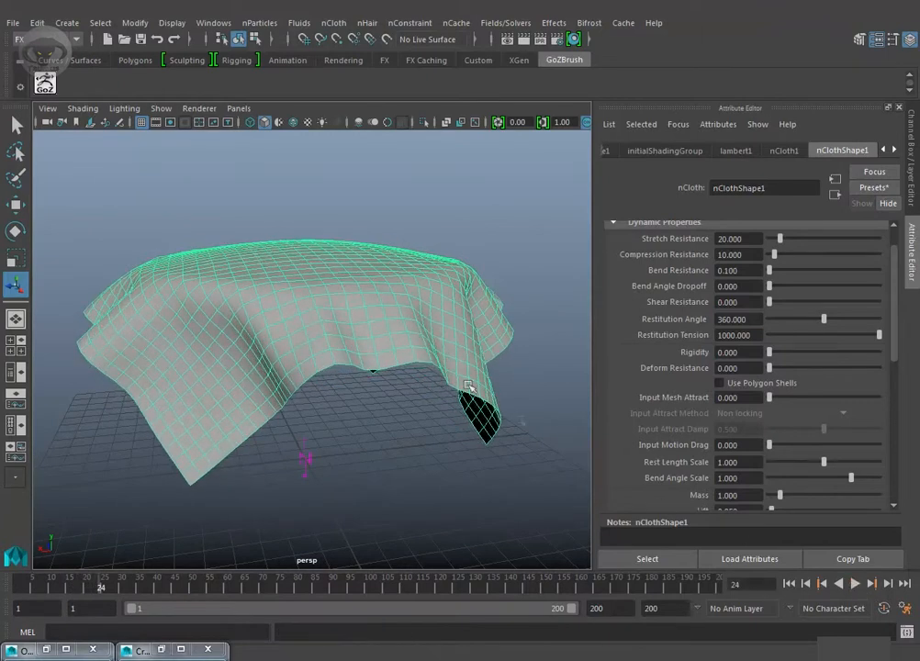
click(790, 583)
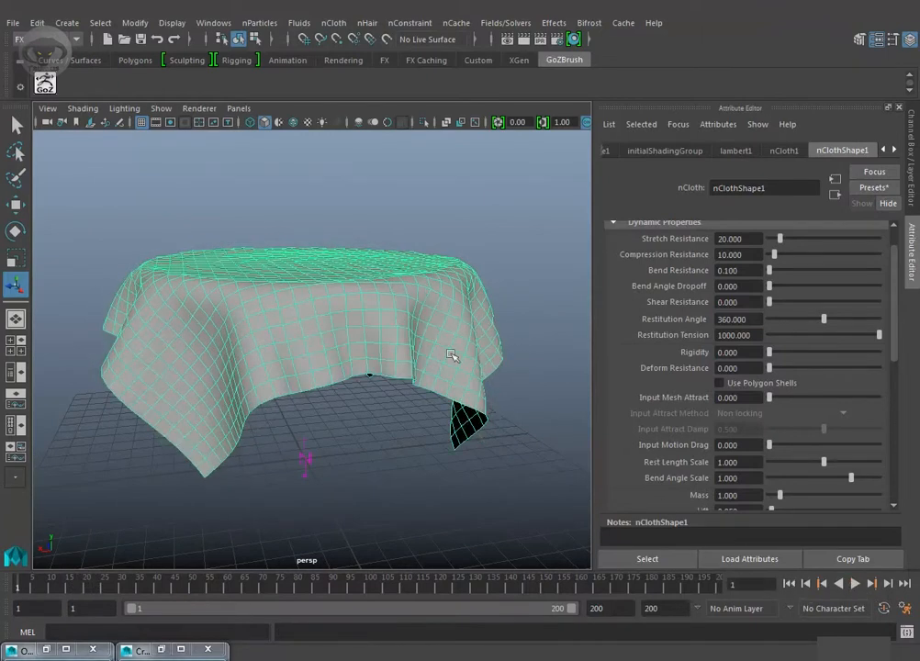
Step: Select the draped cloth and open the options for creating a new nObject cache
alt+drag(353, 393, 314, 296)
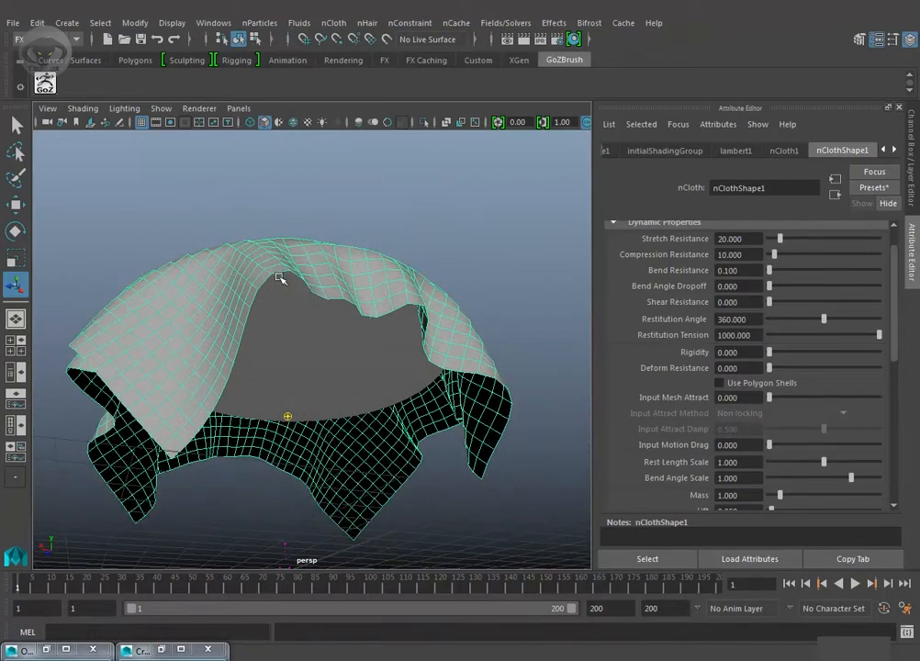
alt+drag(439, 351, 473, 351)
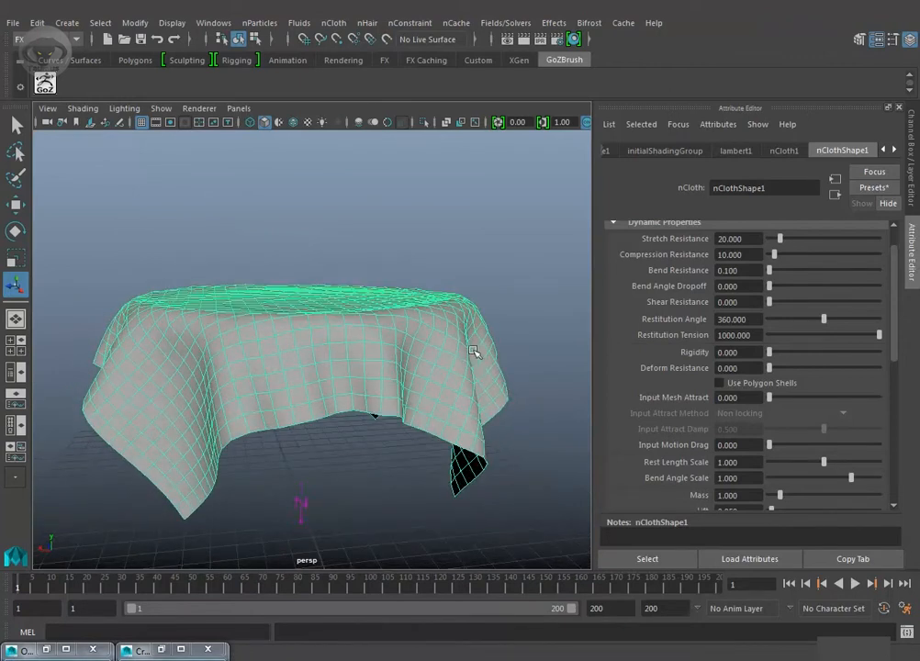
alt+drag(501, 389, 467, 321)
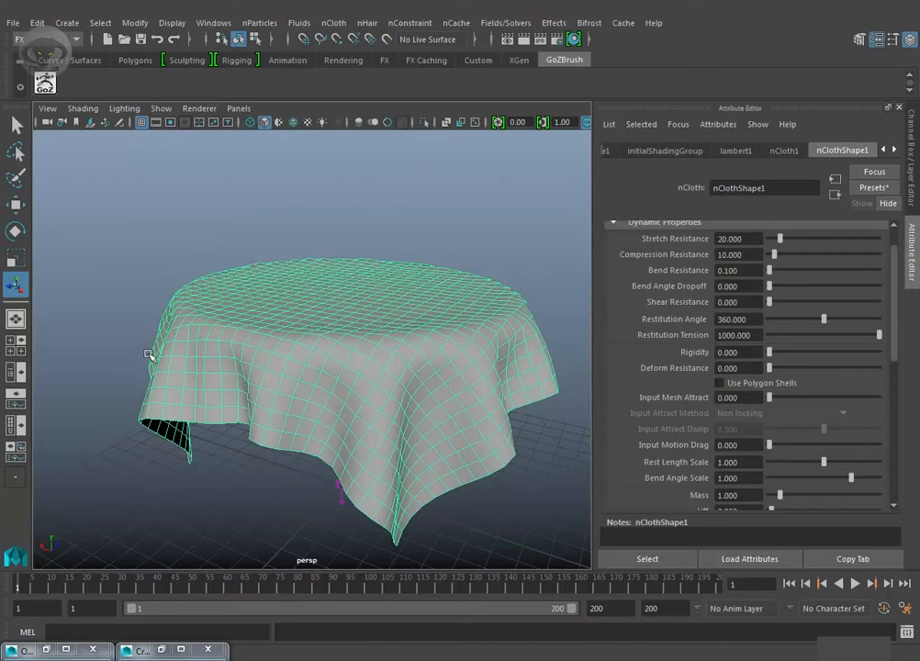
click(519, 271)
alt+drag(523, 267, 477, 332)
click(373, 275)
click(457, 23)
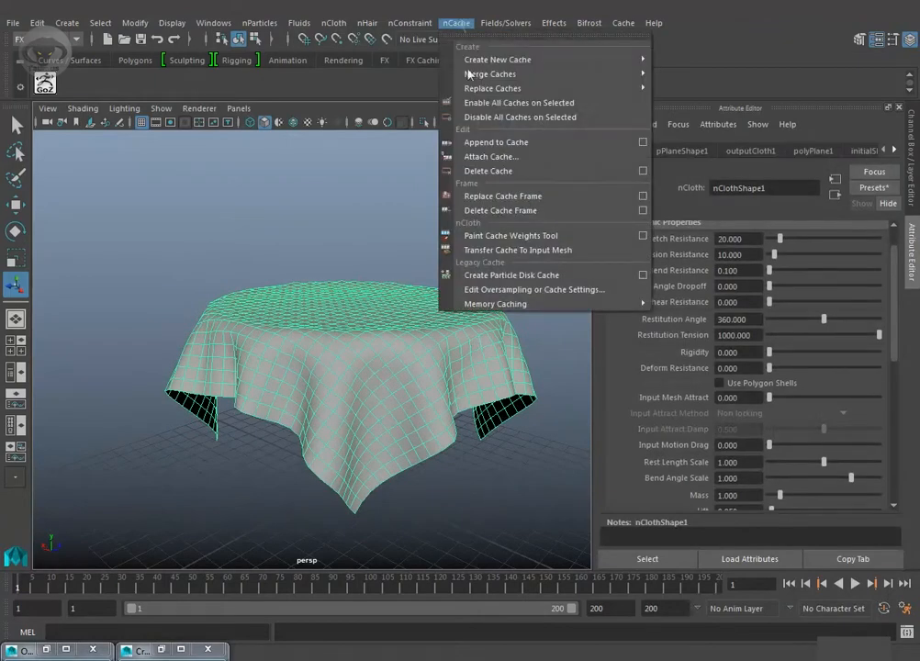
mouse_move(557, 68)
mouse_move(608, 61)
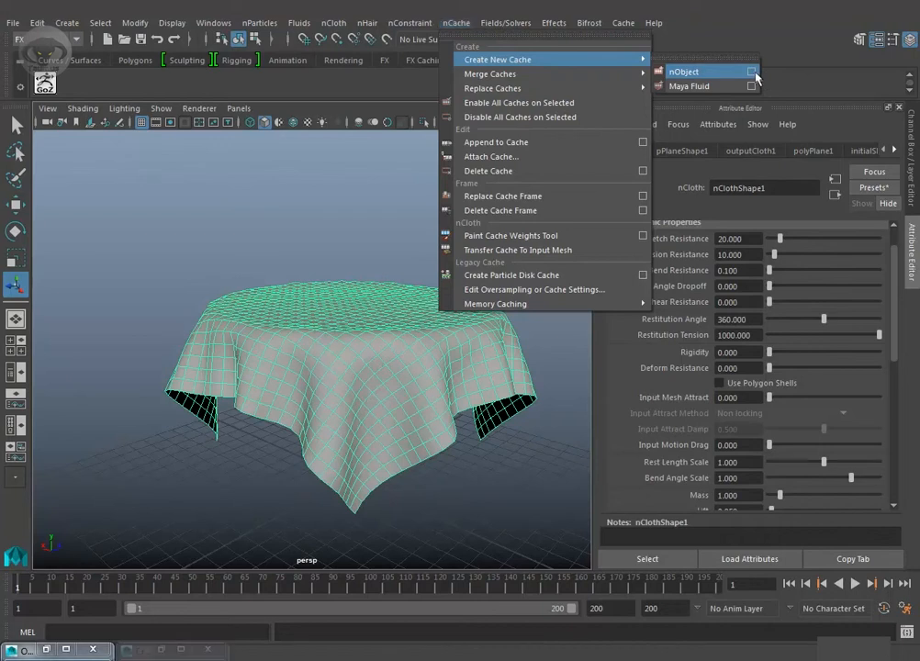
click(753, 73)
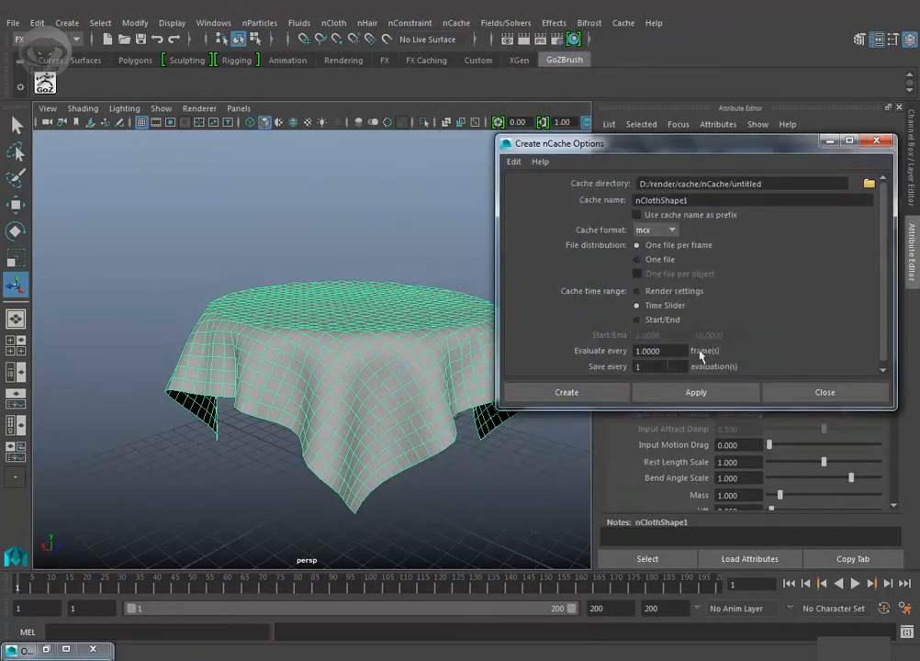
Step: Set the cache time range to Start/End from frame 1 to 100 and start creating the nCache
drag(806, 412, 806, 518)
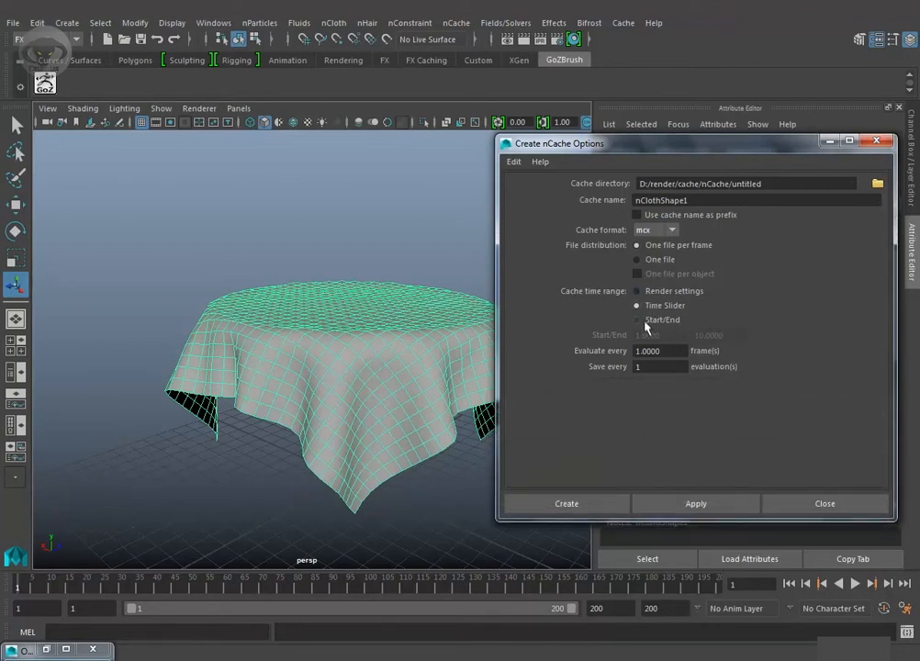
click(638, 319)
drag(731, 336, 663, 337)
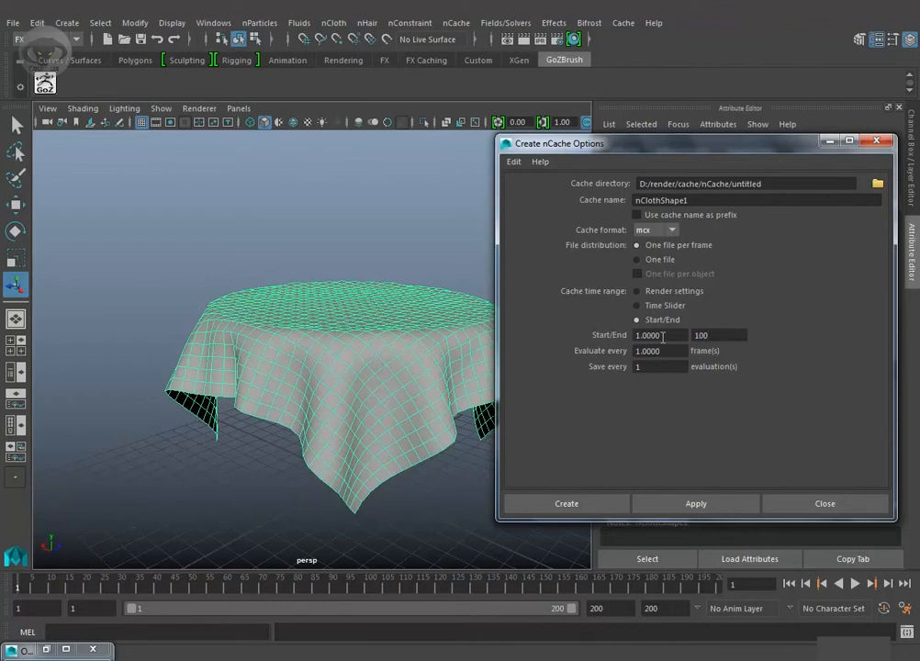
click(612, 502)
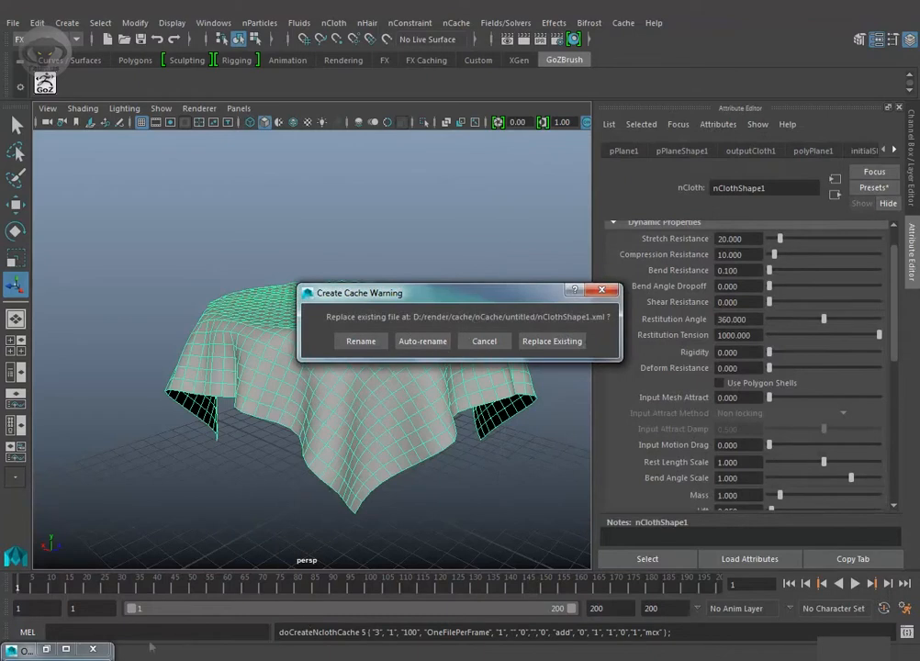
Step: Switch to the Explorer window, move it below the cache warning to compare the files, and replace the existing cache
key(alt+Tab)
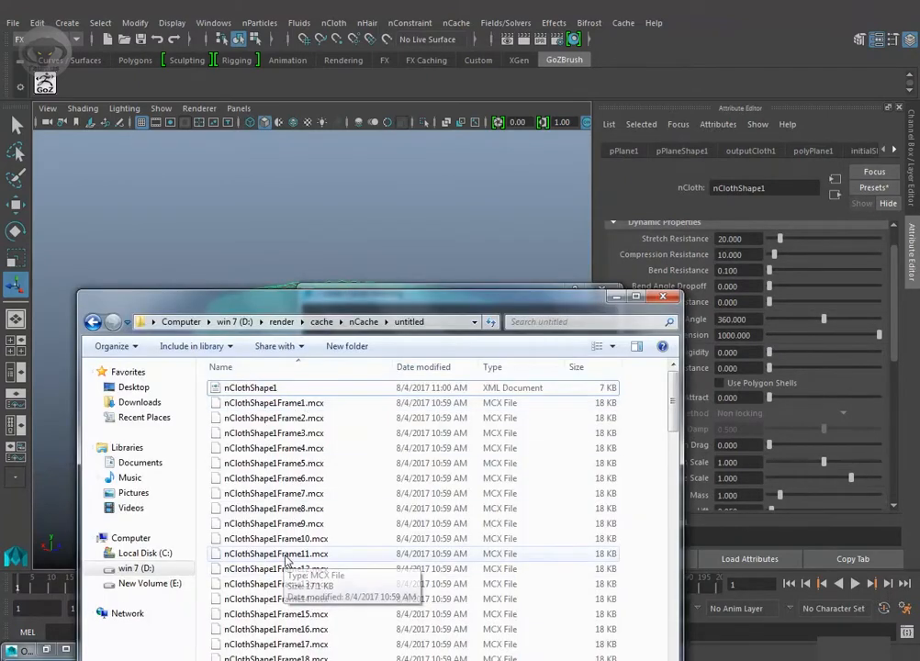
drag(356, 307, 320, 412)
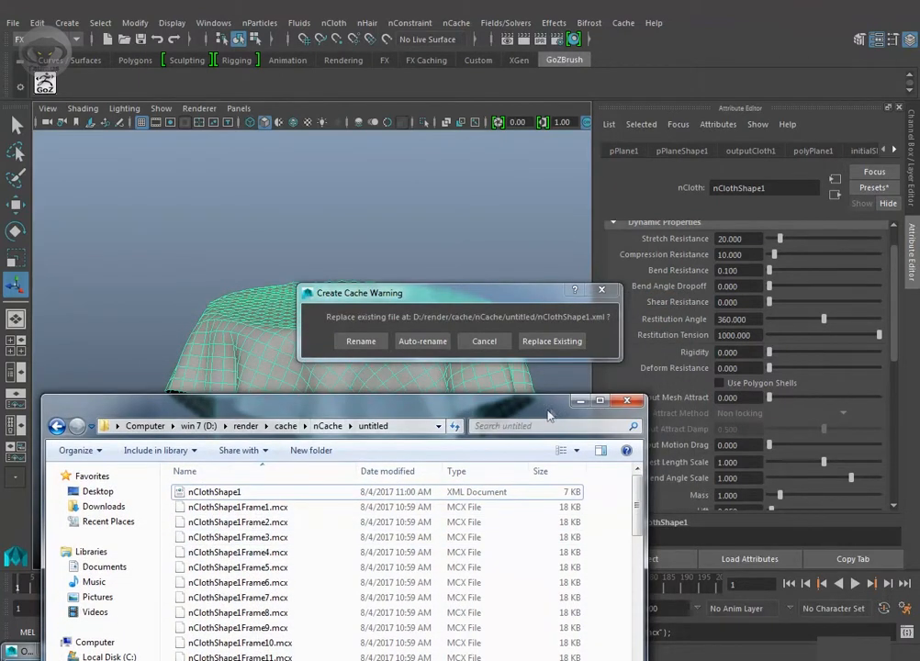
drag(551, 411, 526, 425)
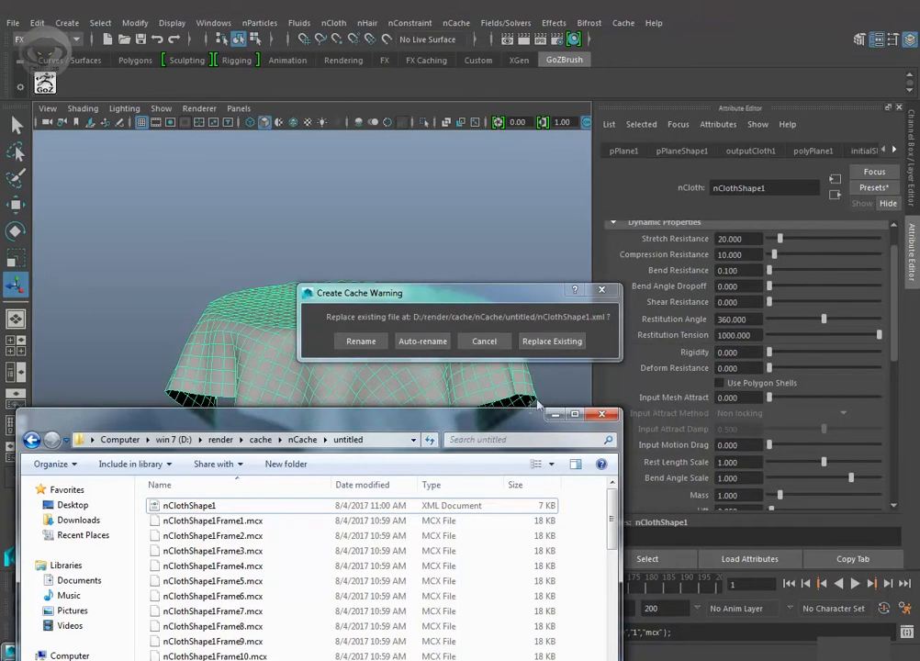
click(542, 342)
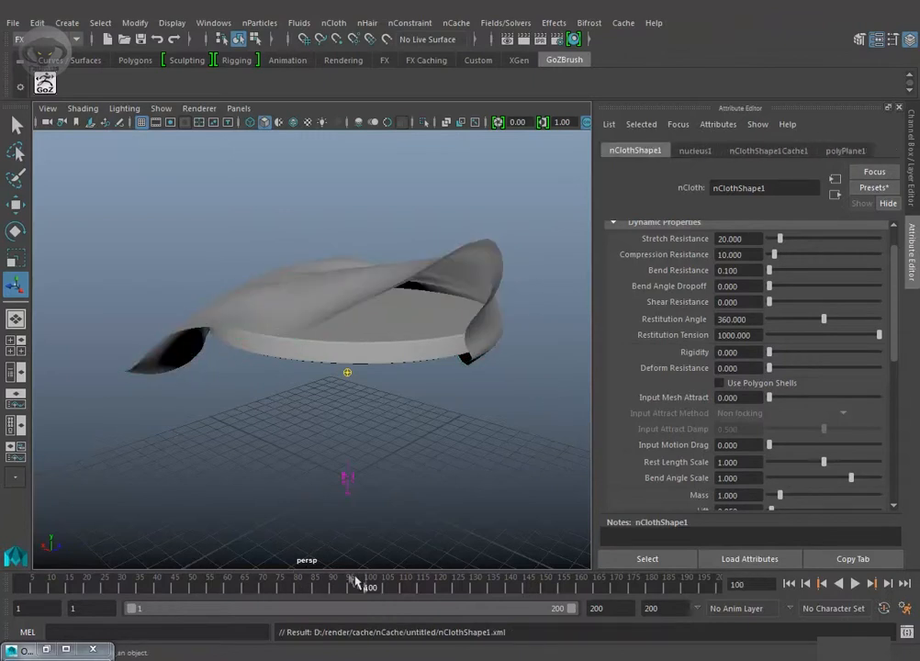
Step: Return to frame 1, select the cloth and extrude all its faces with a local Z translate of about 0.059
drag(367, 588, 13, 554)
click(320, 483)
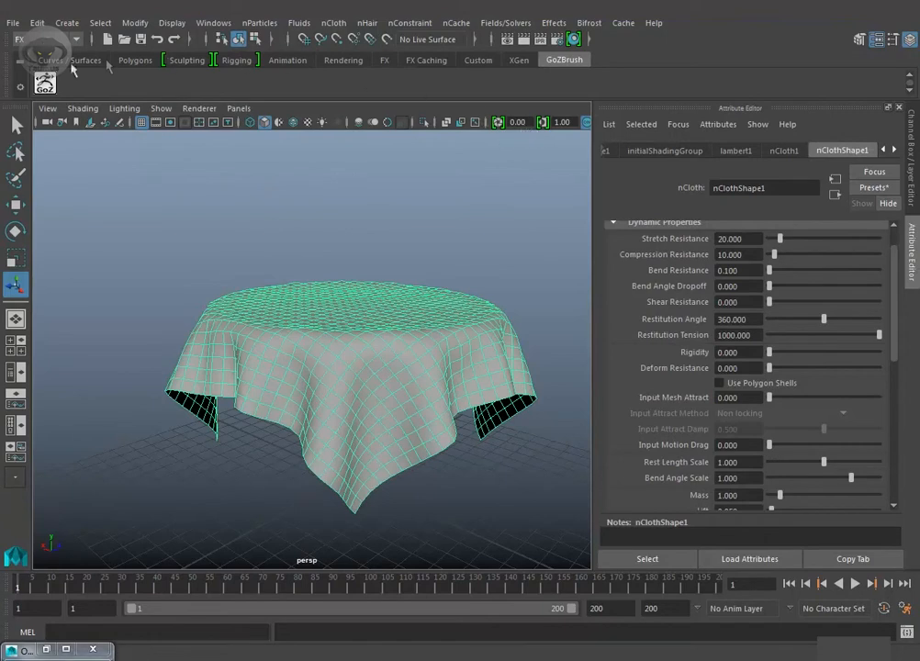
click(41, 39)
click(32, 42)
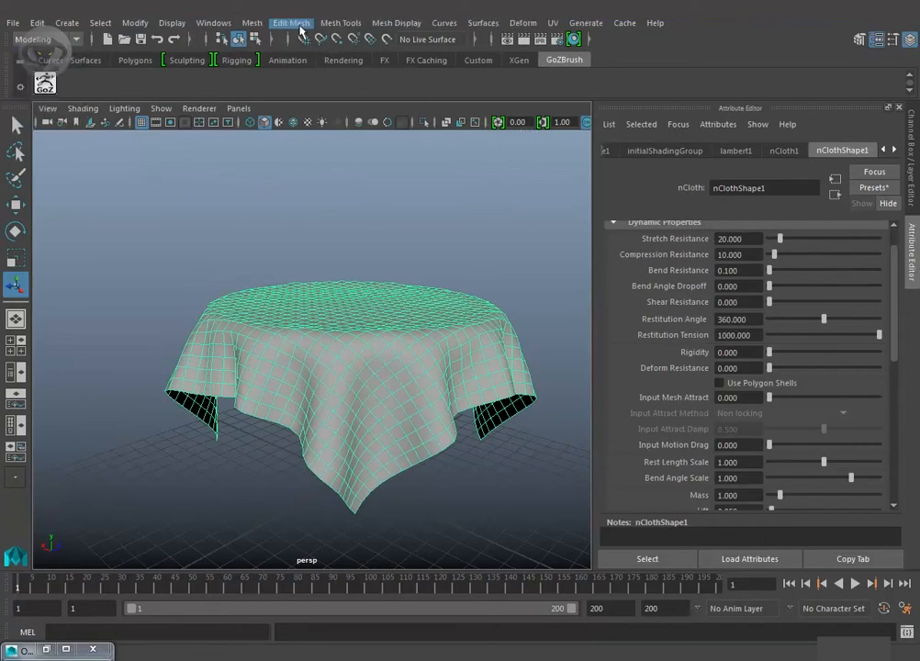
click(292, 23)
click(332, 142)
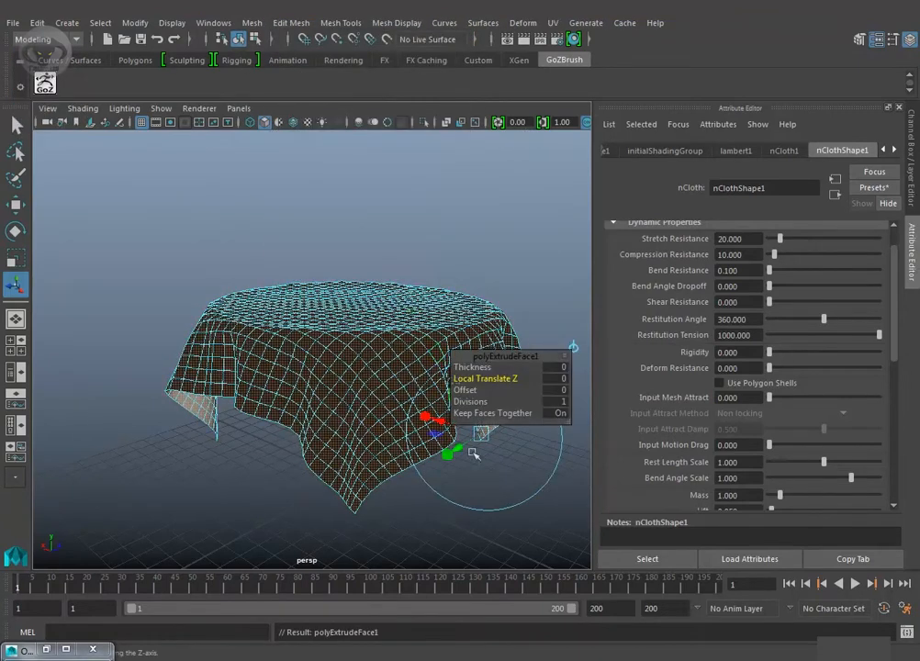
drag(492, 487, 438, 437)
drag(438, 436, 438, 438)
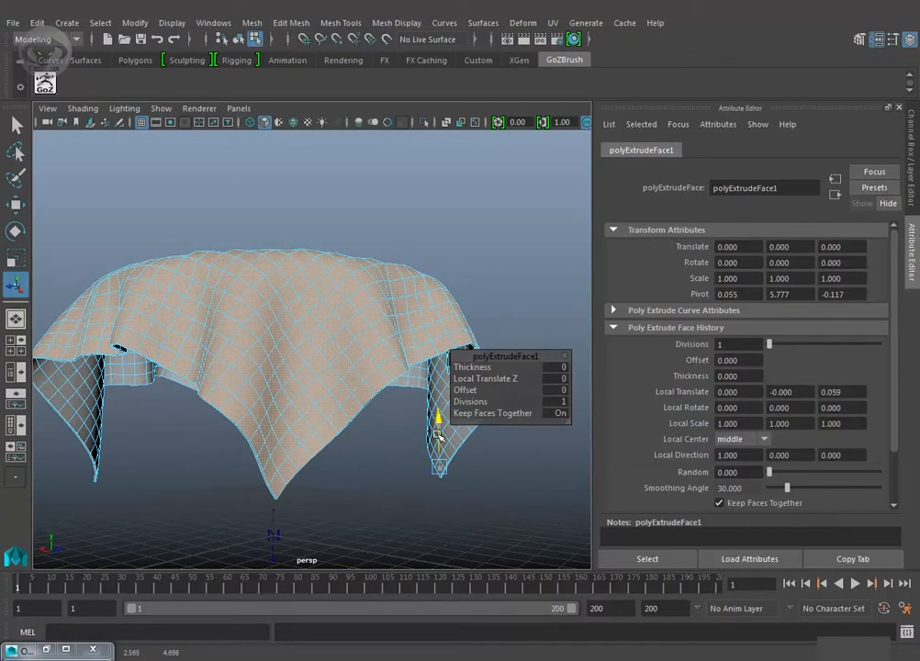
Step: Examine the thickness along the extruded cloth's edges from below and switch back to object selection
alt+drag(347, 464, 350, 425)
alt+right_drag(351, 424, 359, 493)
alt+drag(359, 493, 361, 470)
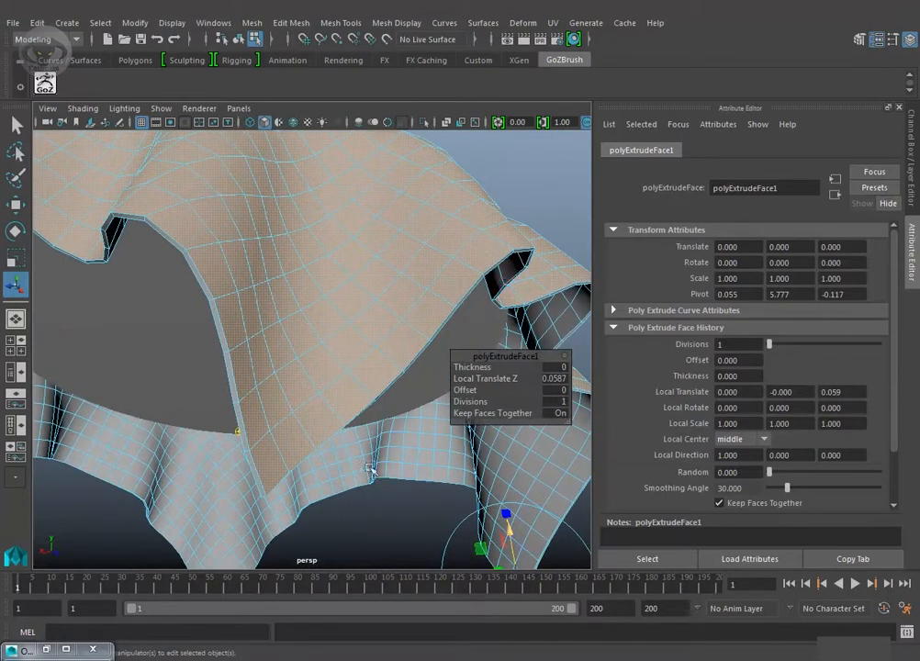
click(531, 158)
alt+right_drag(527, 257, 435, 250)
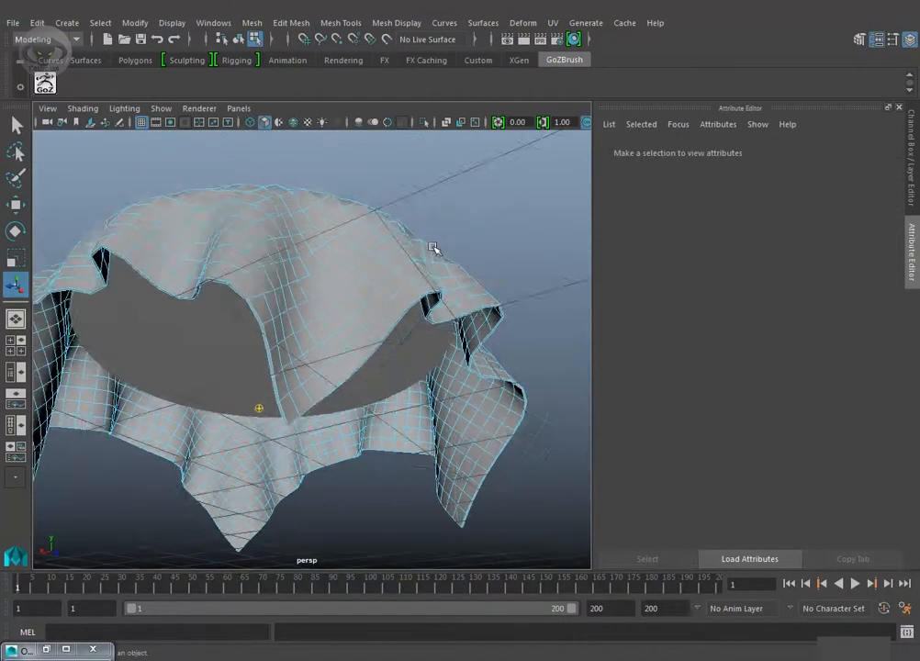
alt+drag(436, 250, 441, 259)
key(F8)
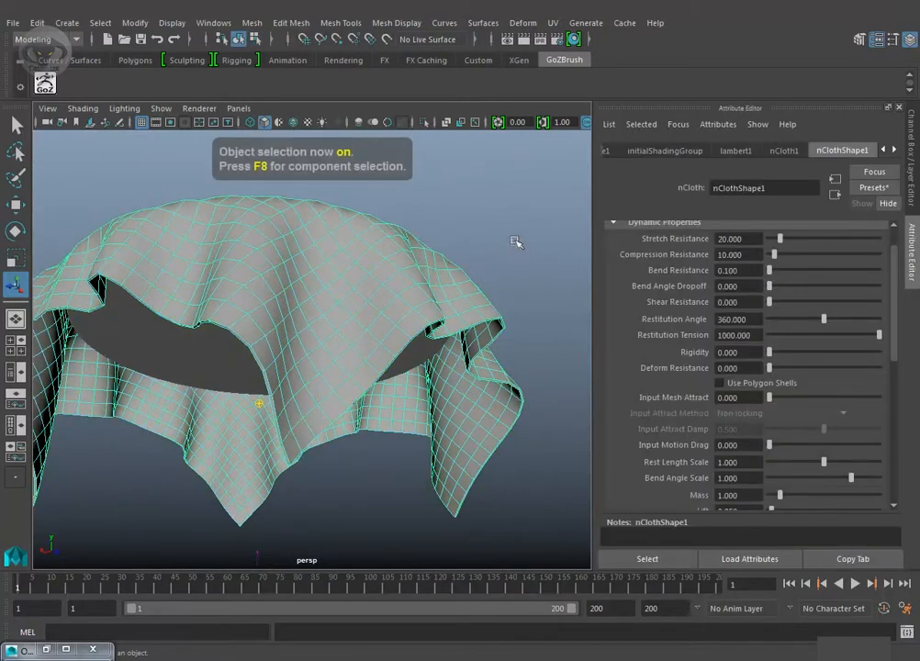
alt+drag(519, 237, 507, 271)
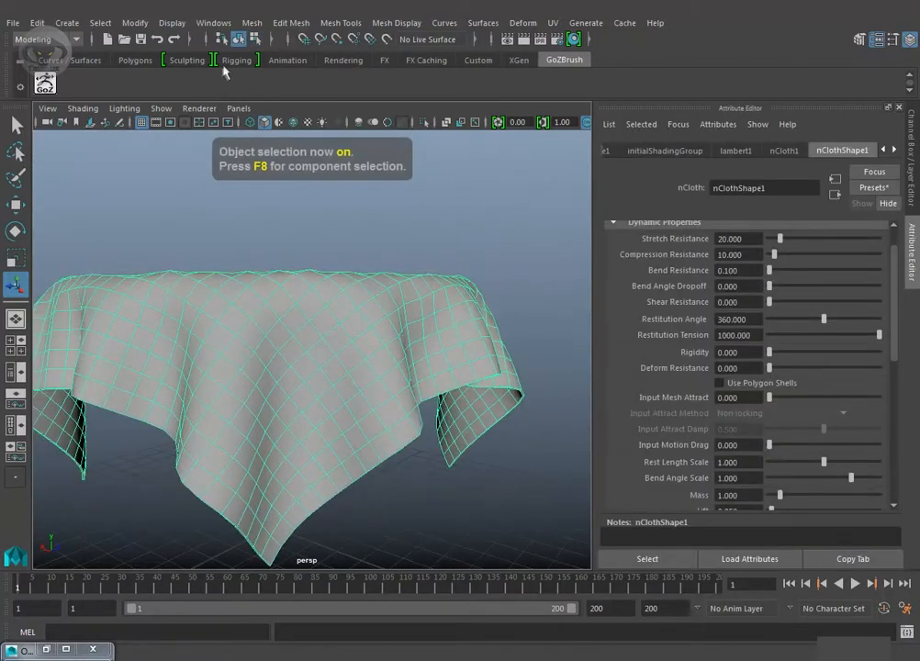
Step: Smooth the extruded cloth with 1 division and clear the selection
click(253, 23)
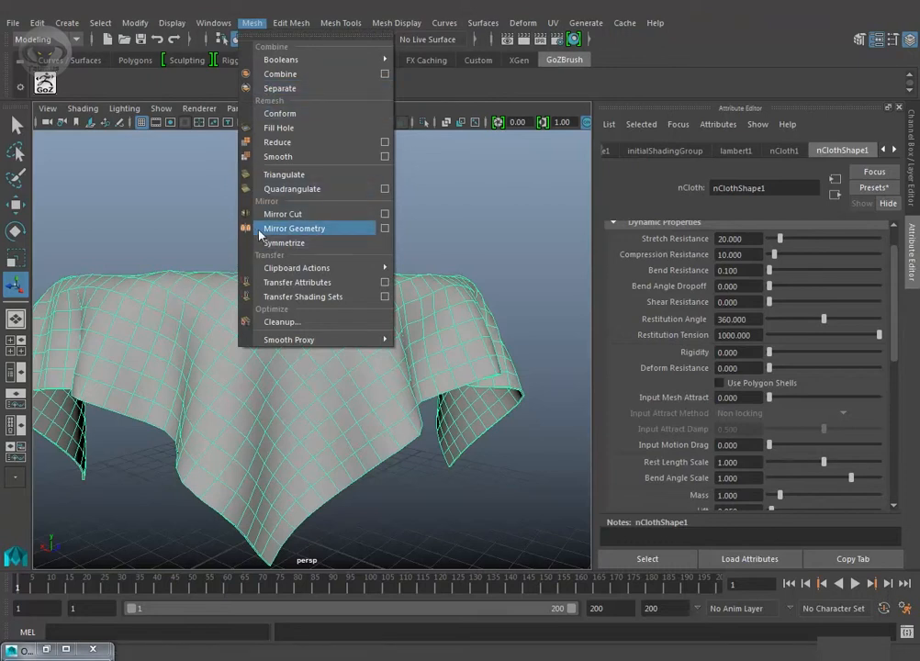
click(281, 156)
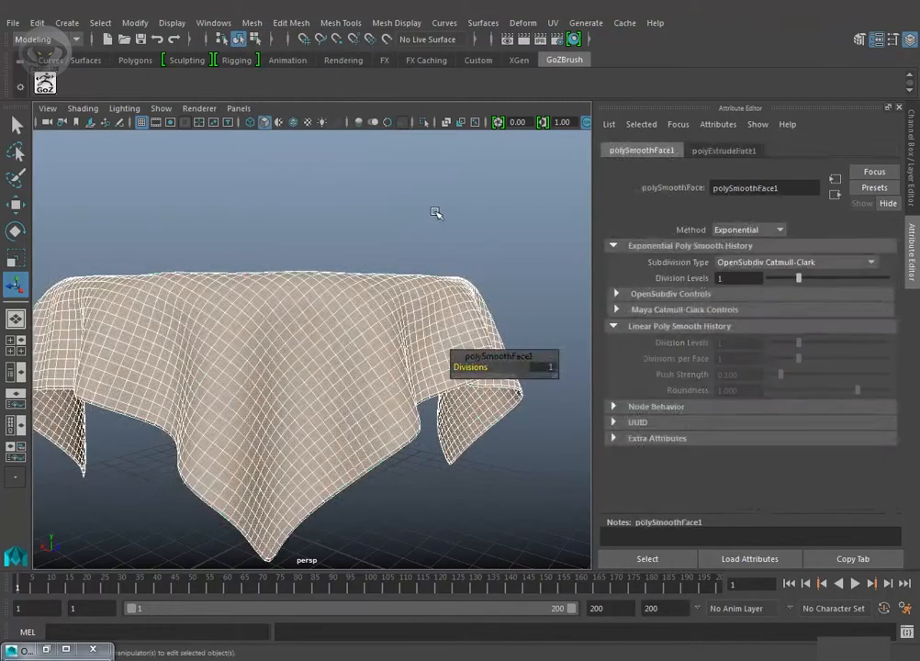
click(436, 213)
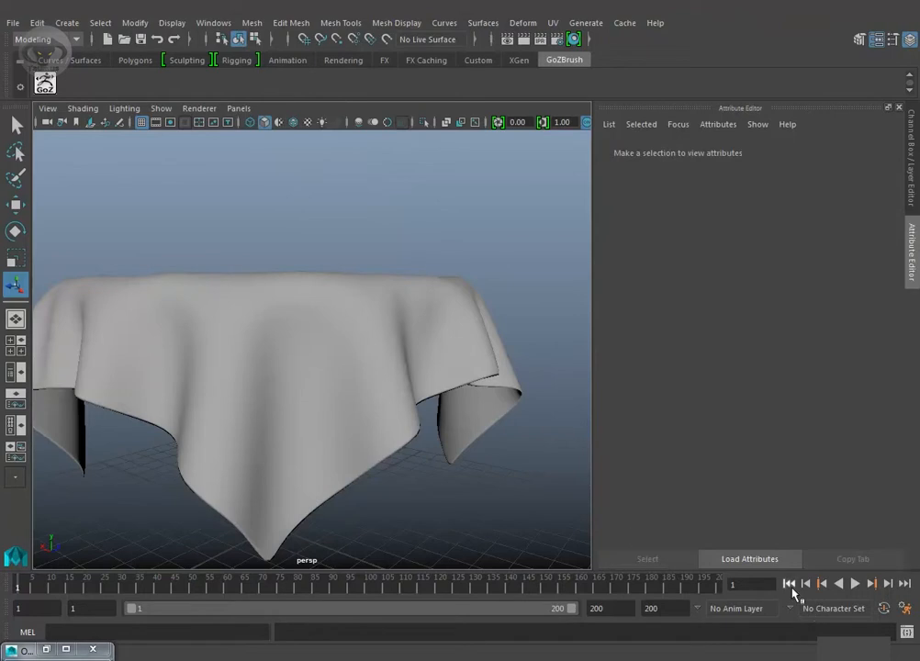
Step: Play the cached simulation with the thickened, smoothed cloth, stop at frame 30, scrub back to frame 1 and inspect the drape
alt+right_drag(443, 374, 417, 398)
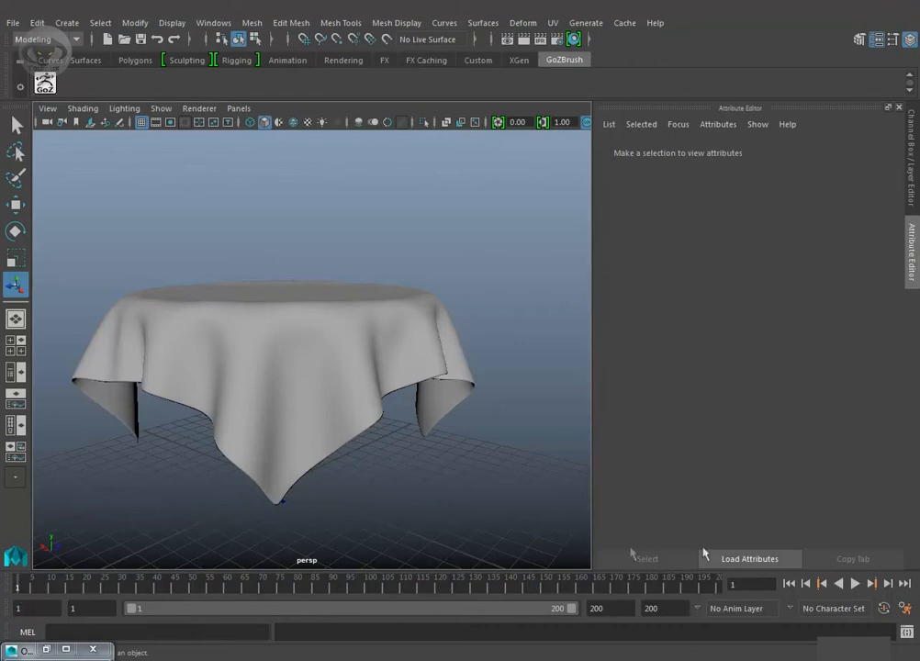
click(856, 584)
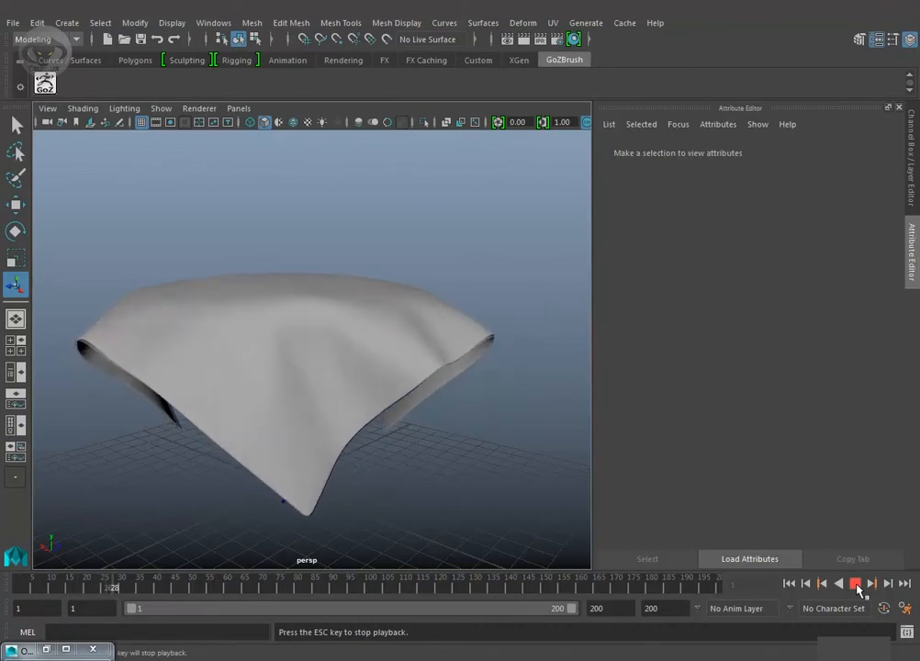
click(856, 584)
mouse_move(124, 585)
mouse_down()
mouse_move(337, 586)
mouse_move(72, 579)
mouse_move(28, 573)
mouse_move(223, 585)
mouse_move(69, 571)
mouse_move(17, 555)
mouse_move(3, 562)
mouse_up()
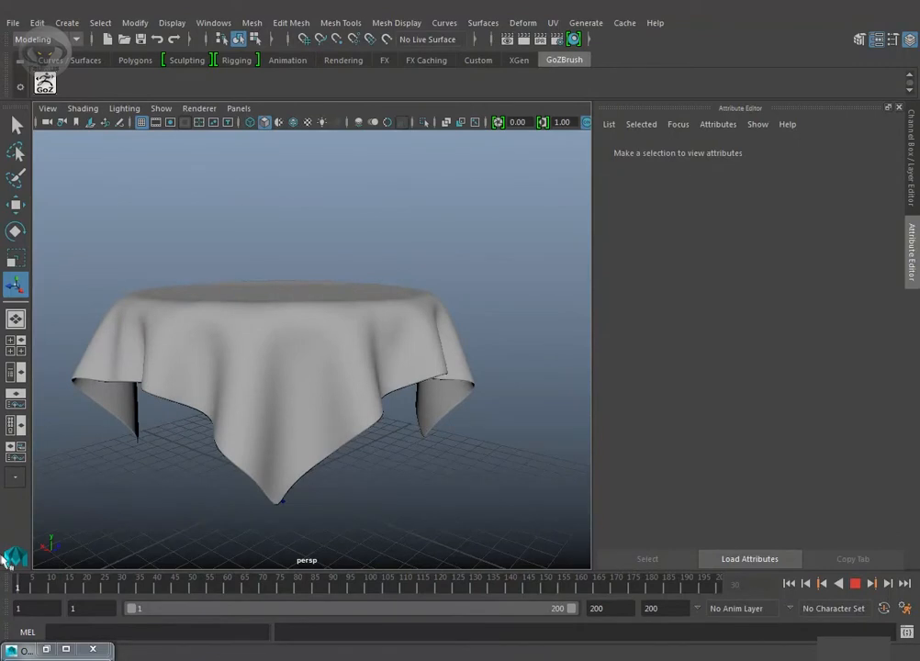
mouse_move(85, 573)
mouse_down()
mouse_move(96, 575)
mouse_move(16, 556)
mouse_move(3, 570)
mouse_up()
mouse_move(57, 580)
mouse_down()
mouse_move(103, 585)
mouse_move(3, 580)
mouse_up()
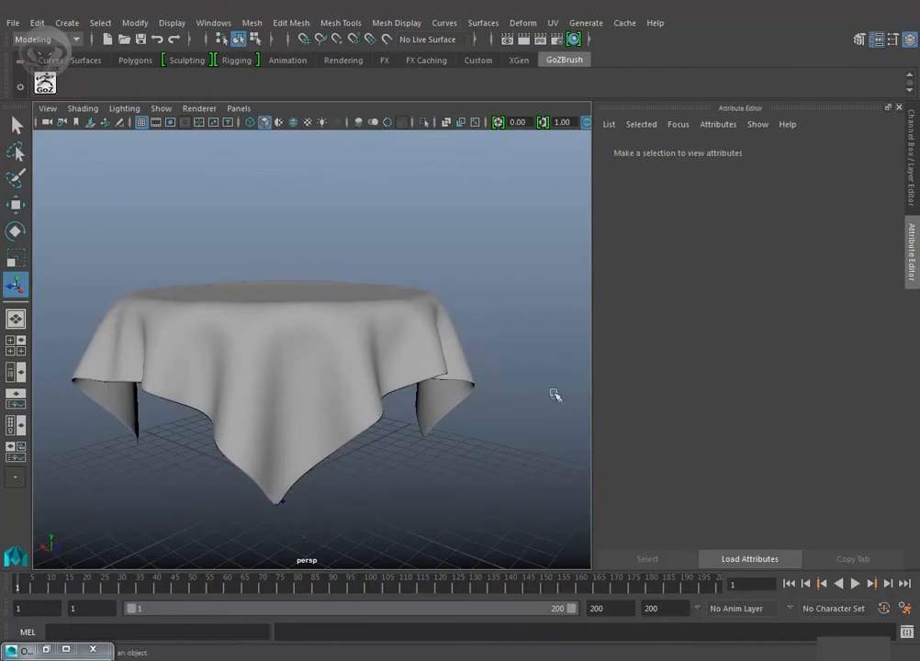
alt+drag(519, 288, 451, 262)
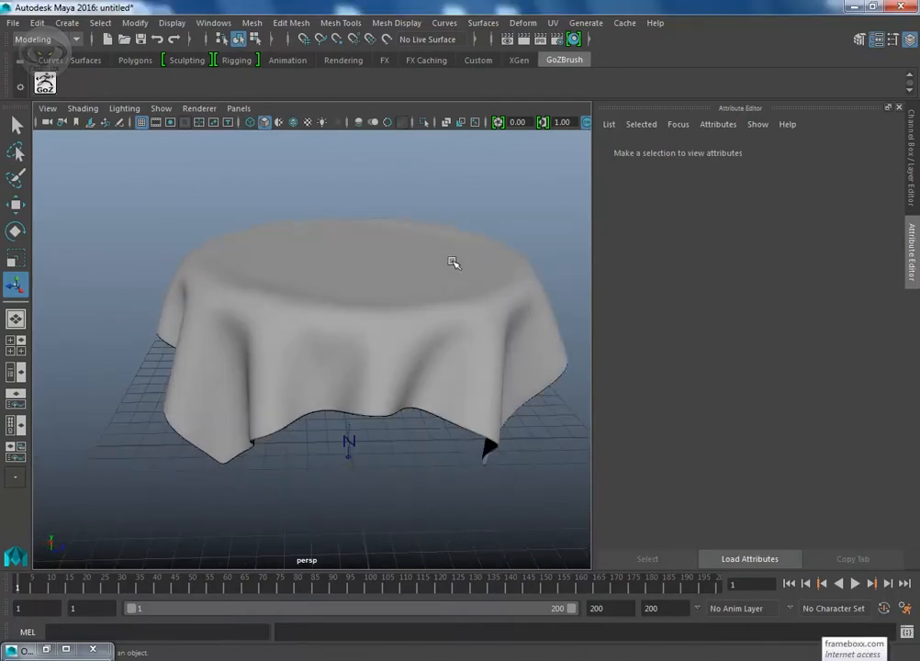